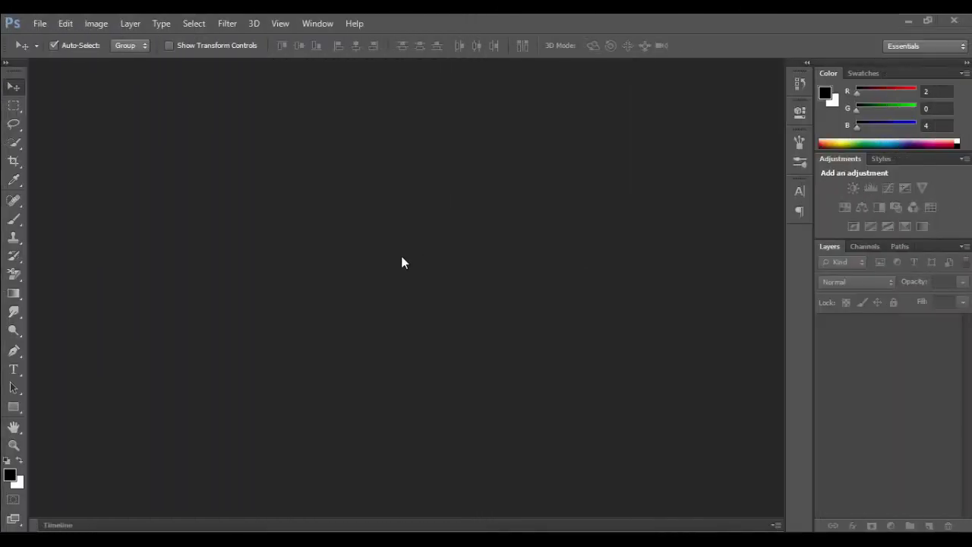
Create a new 216 × 154 mm document at 300 ppi in CMYK Color.
{"action": "left_click", "coordinate": [42, 24]}
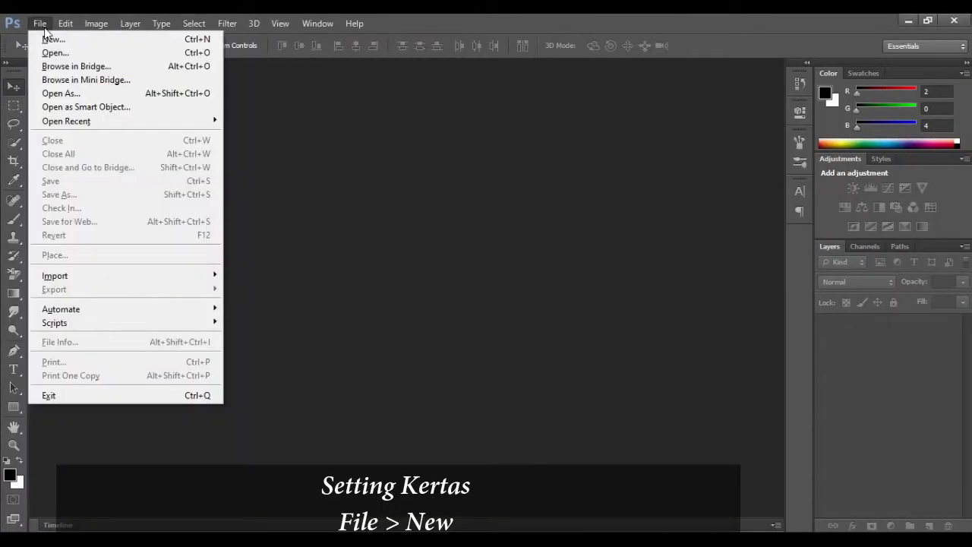
{"action": "left_click", "coordinate": [53, 38]}
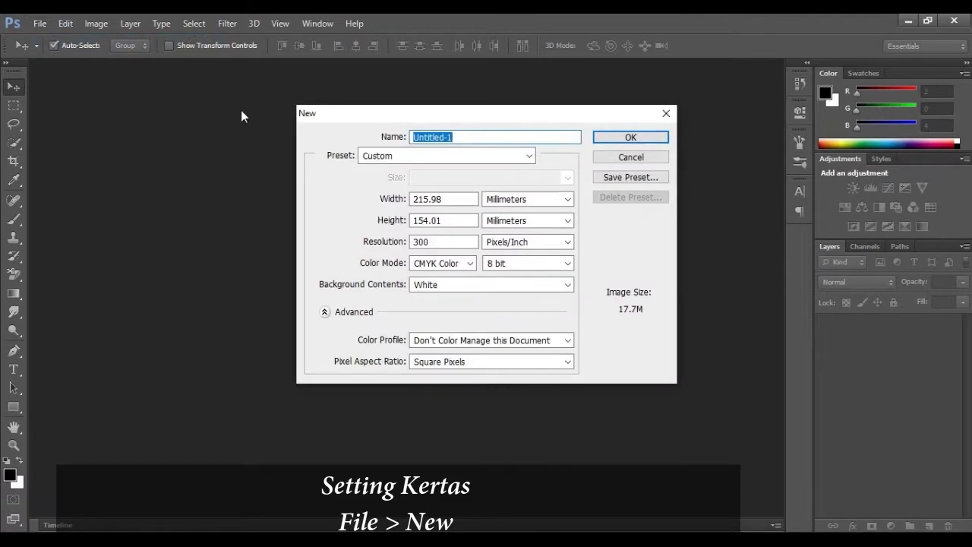
{"action": "left_click", "coordinate": [447, 199]}
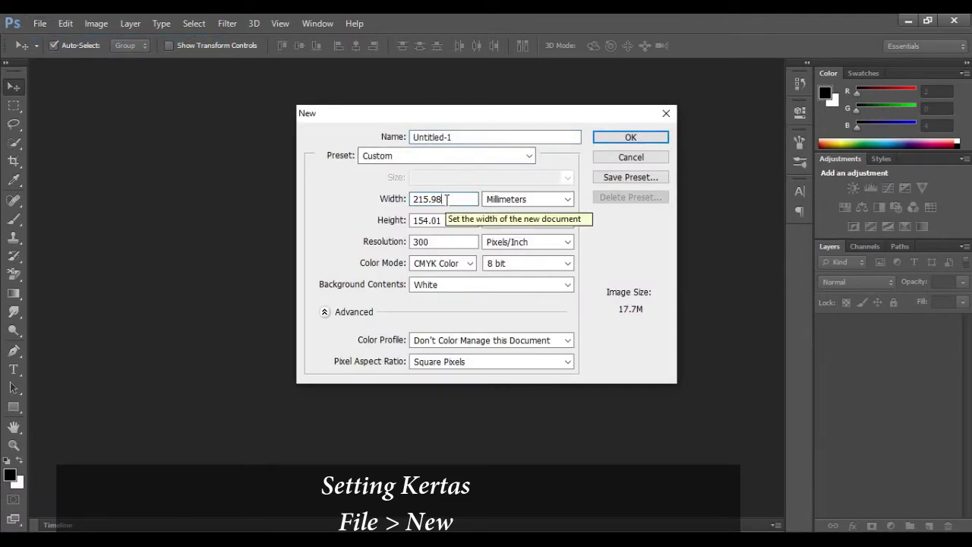
{"action": "key", "text": "BackSpace"}
{"action": "key", "text": "BackSpace"}
{"action": "key", "text": "BackSpace"}
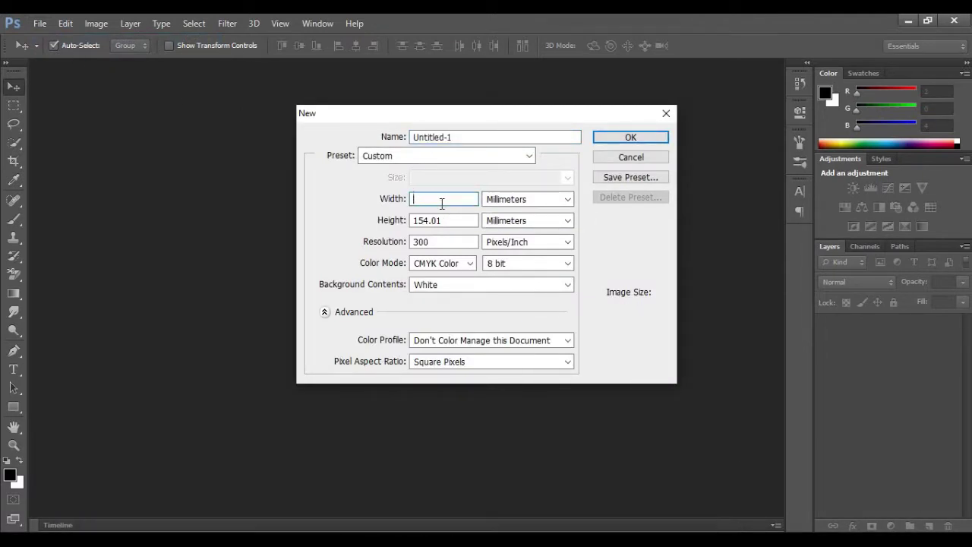
{"action": "type", "text": "216"}
{"action": "left_click", "coordinate": [444, 221]}
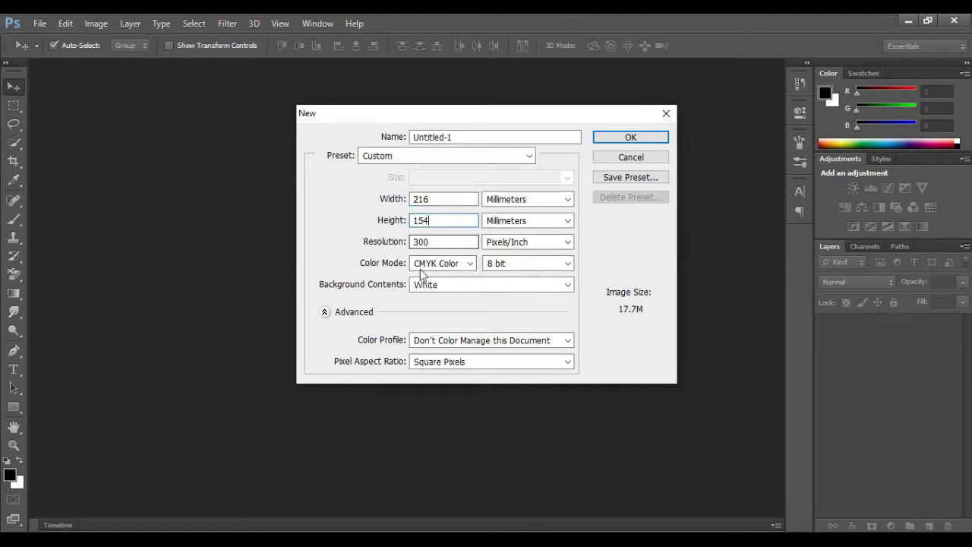
{"action": "left_click", "coordinate": [617, 140]}
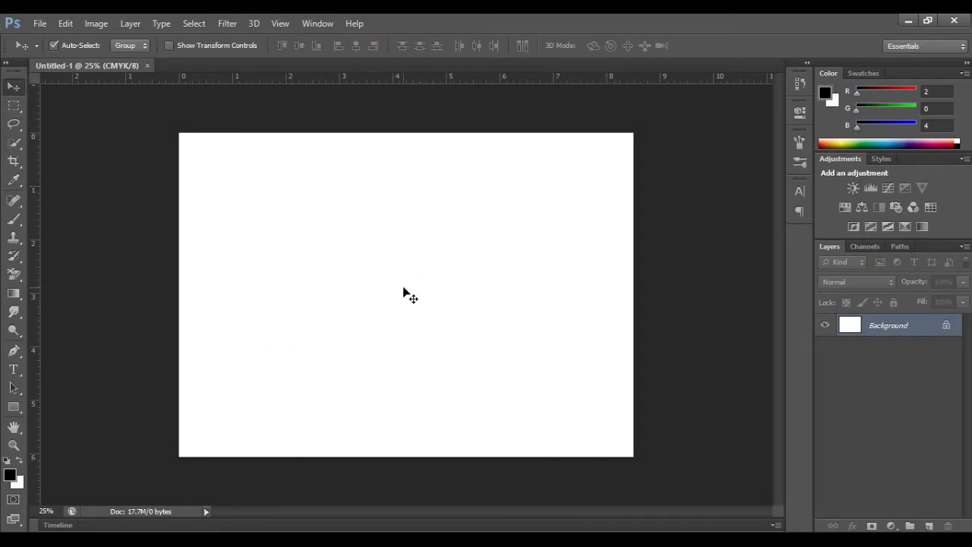
Draw a 2555 × 756 px red rectangle across the full canvas width from the top-left corner.
{"action": "left_click", "coordinate": [20, 408]}
{"action": "right_click", "coordinate": [19, 409]}
{"action": "left_click", "coordinate": [61, 404]}
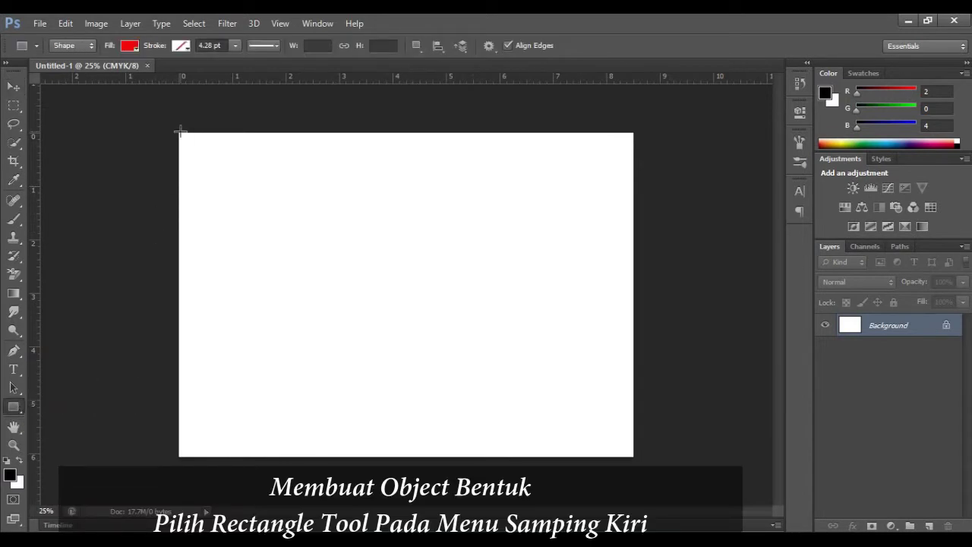
{"action": "left_click_drag", "start_coordinate": [177, 130], "coordinate": [196, 264]}
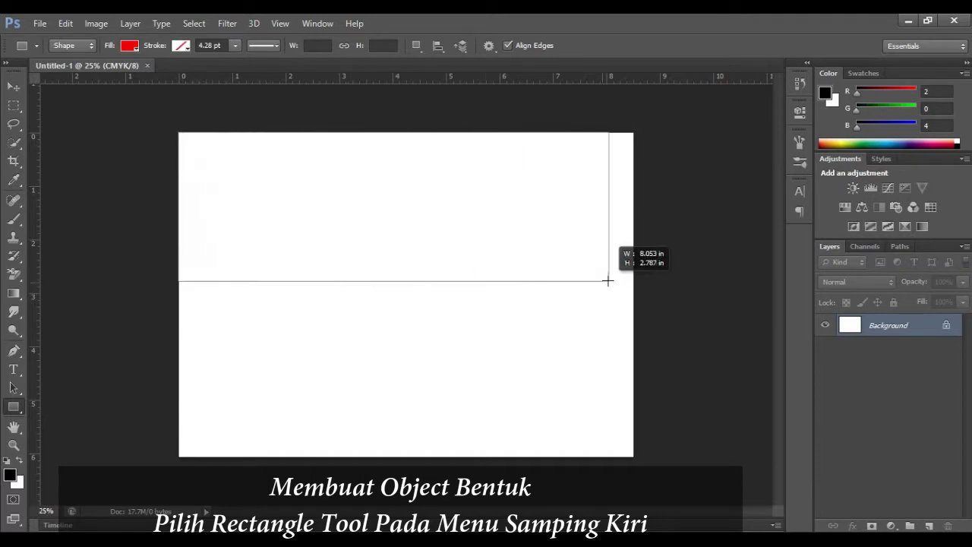
{"action": "mouse_move", "coordinate": [197, 264]}
{"action": "left_mouse_down"}
{"action": "mouse_move", "coordinate": [634, 277]}
{"action": "mouse_move", "coordinate": [634, 266]}
{"action": "left_mouse_up"}
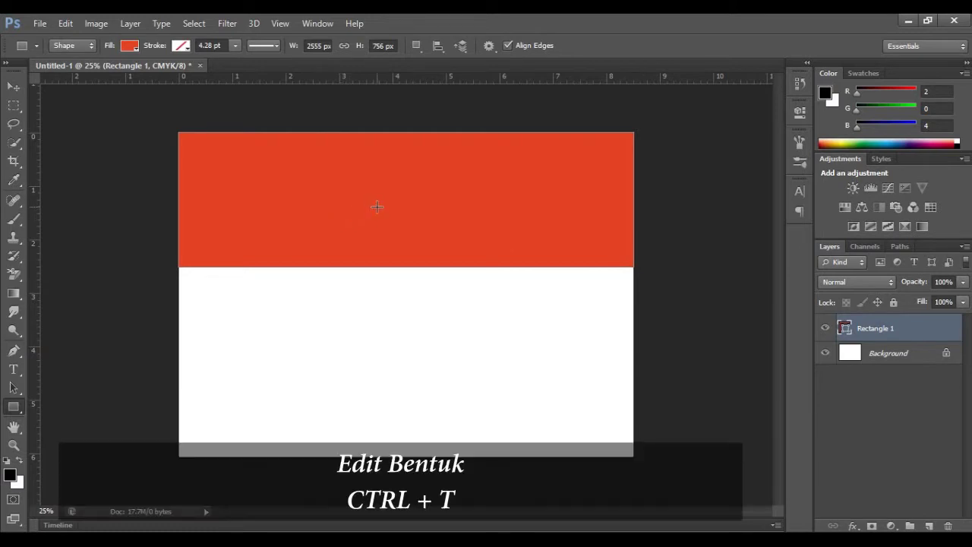
Warp the red band's bottom edge into a wave, then draw a second rectangle across the lower canvas.
{"action": "key", "text": "ctrl+t"}
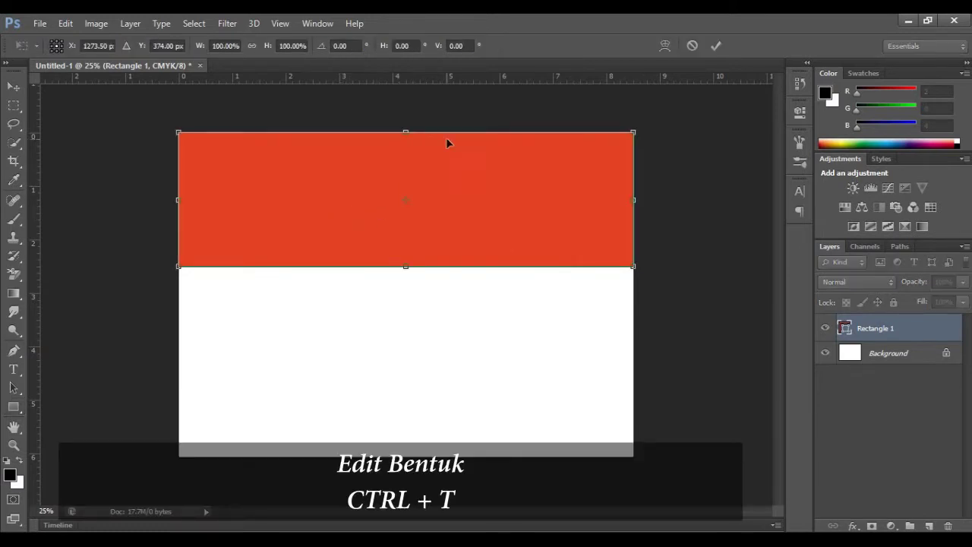
{"action": "left_click", "coordinate": [664, 46]}
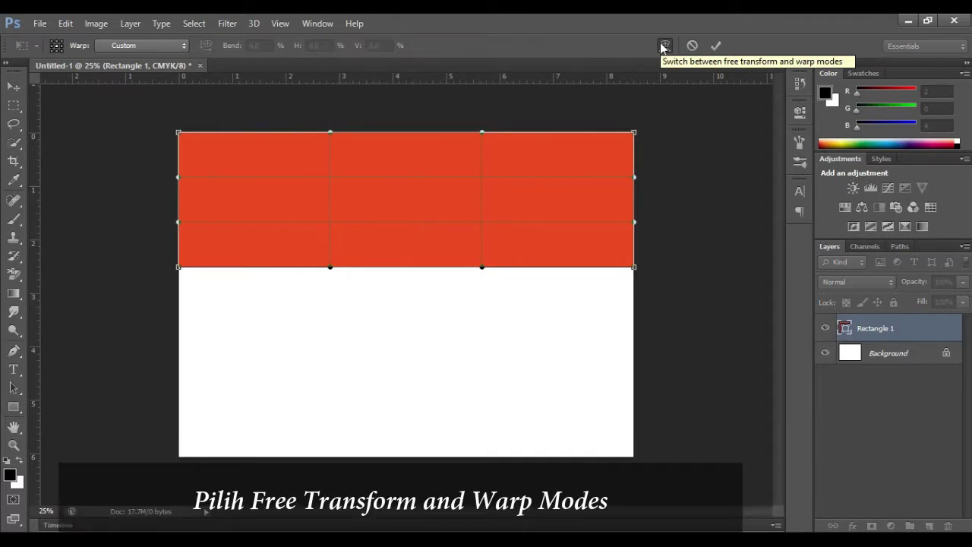
{"action": "left_click_drag", "start_coordinate": [329, 266], "coordinate": [339, 242]}
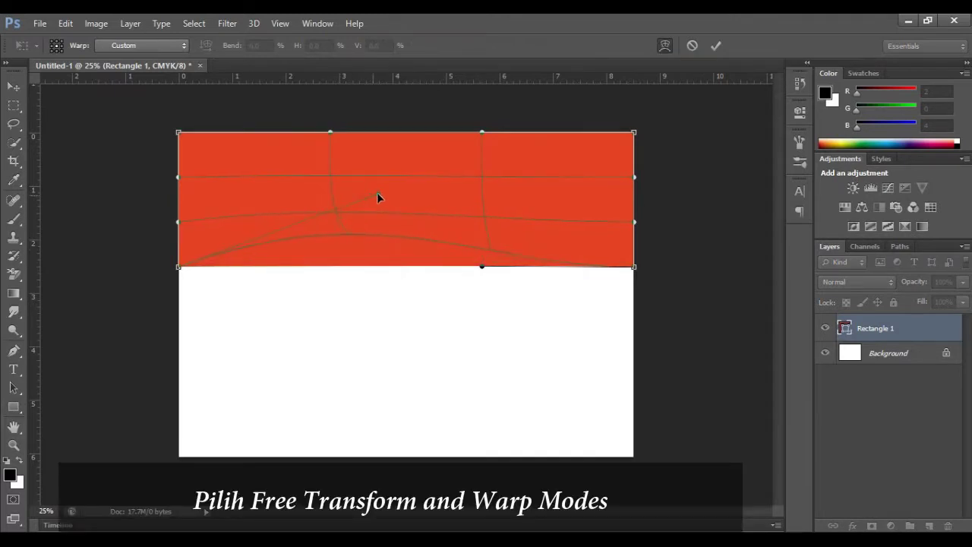
{"action": "left_click_drag", "start_coordinate": [379, 196], "coordinate": [326, 372]}
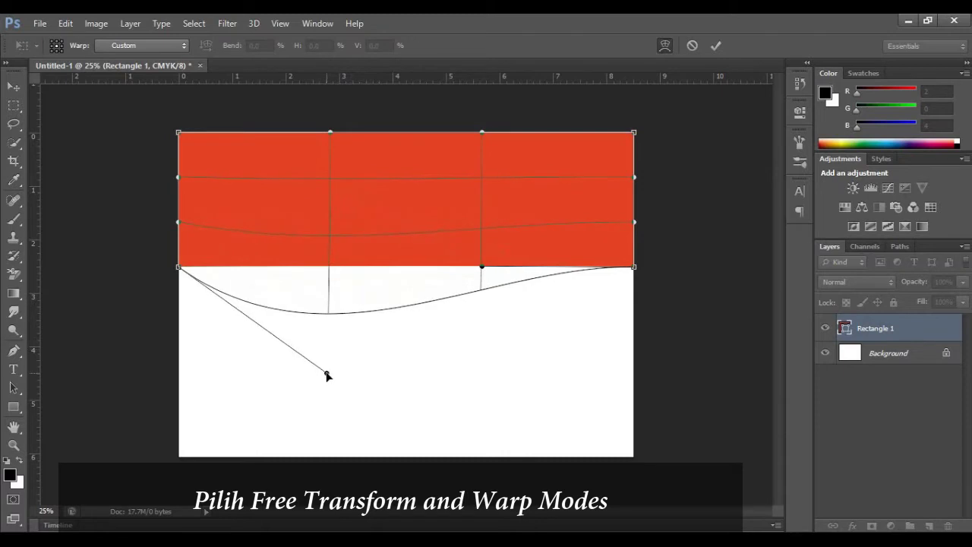
{"action": "left_click_drag", "start_coordinate": [480, 284], "coordinate": [474, 263]}
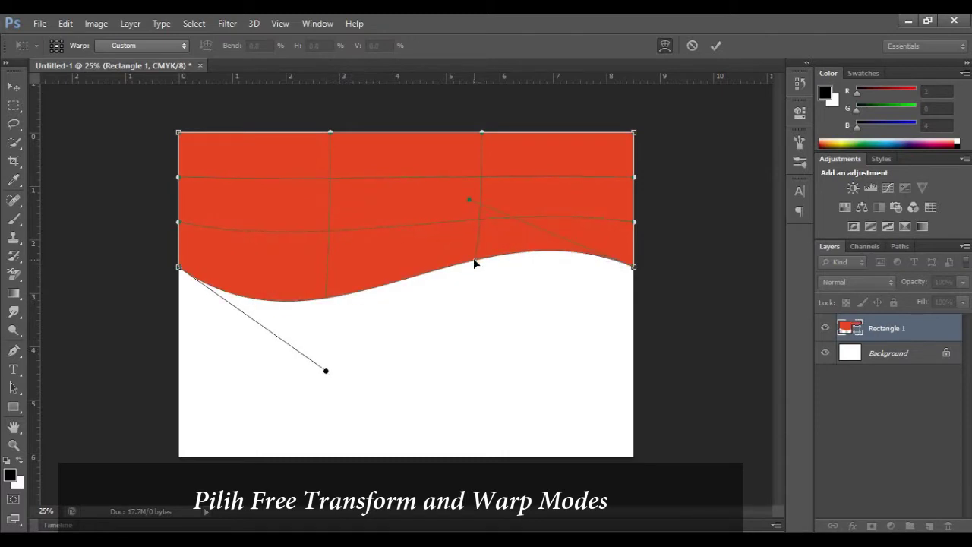
{"action": "left_click", "coordinate": [715, 46]}
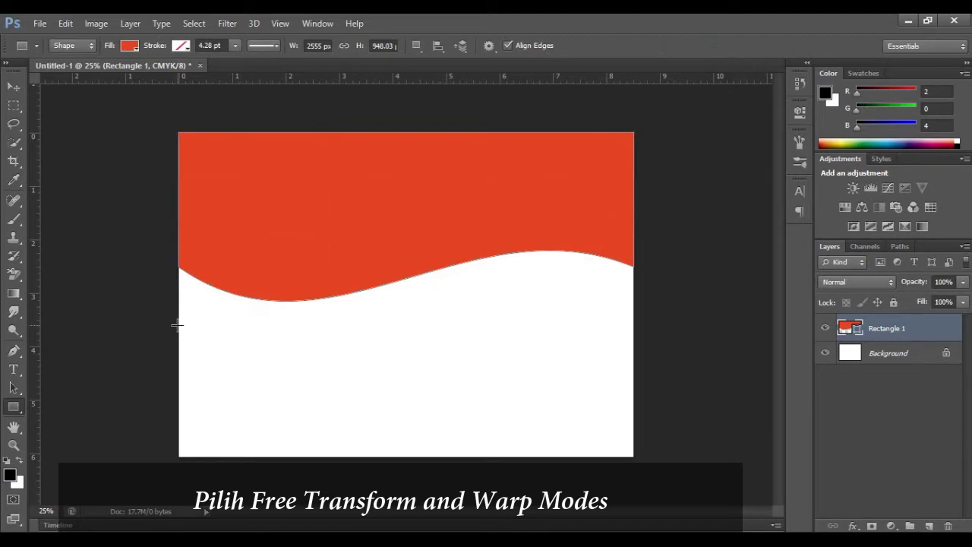
{"action": "left_click_drag", "start_coordinate": [177, 325], "coordinate": [634, 433]}
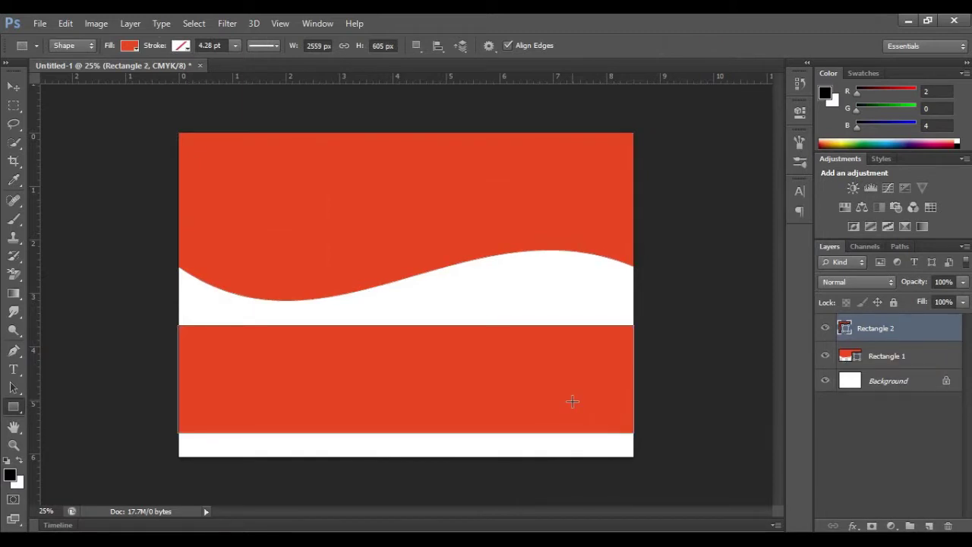
Give Rectangle 2 a blue Color Overlay and drag it up to the canvas top.
{"action": "right_click", "coordinate": [882, 328]}
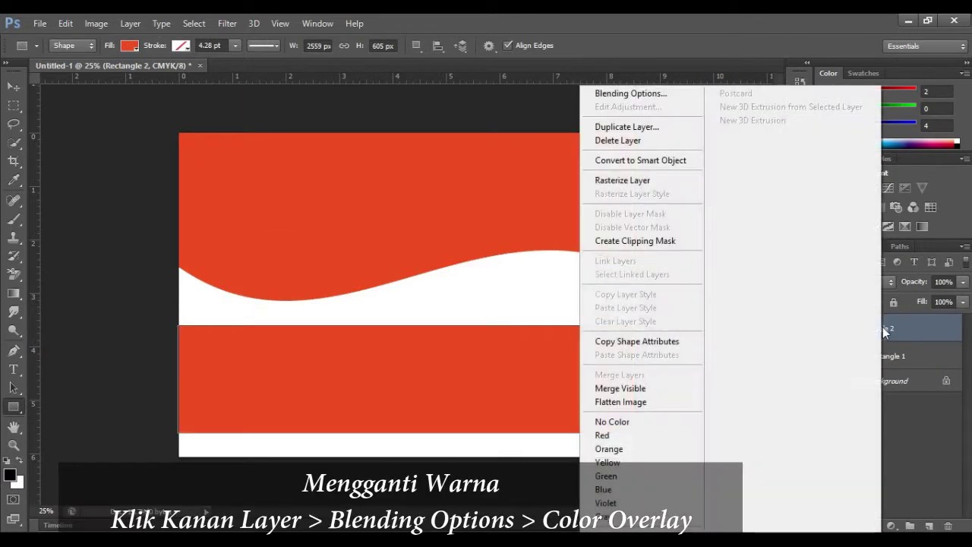
{"action": "left_click", "coordinate": [604, 94]}
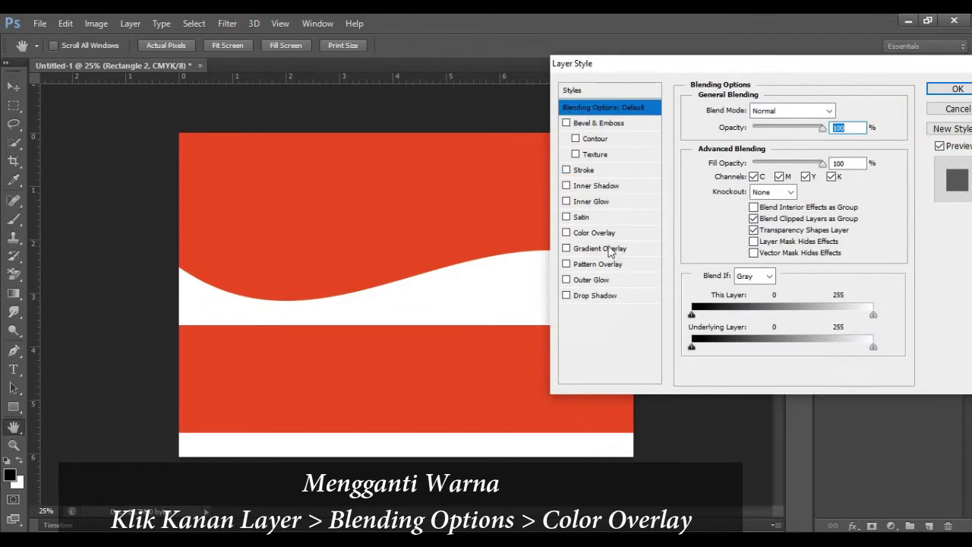
{"action": "left_click", "coordinate": [606, 234]}
{"action": "left_click", "coordinate": [852, 112]}
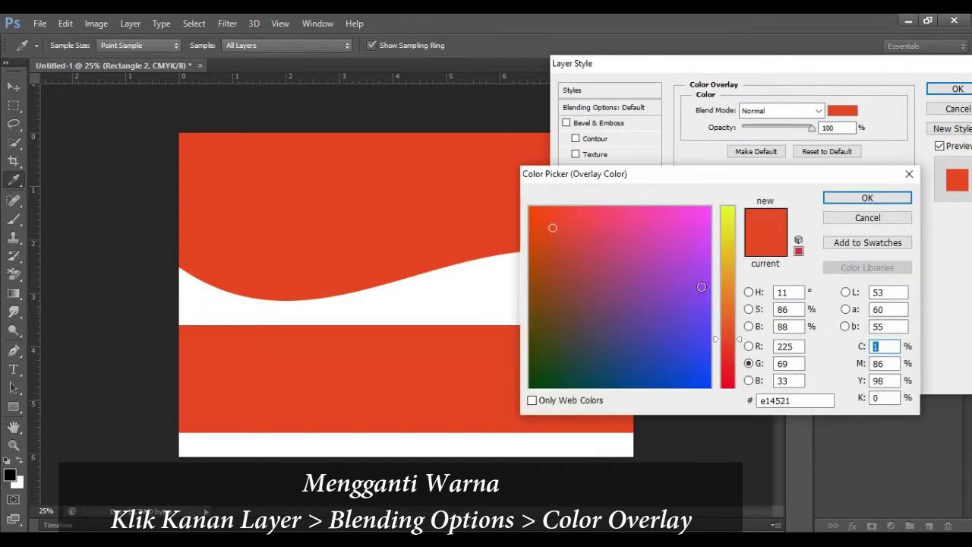
{"action": "left_click", "coordinate": [694, 362]}
{"action": "left_click", "coordinate": [868, 196]}
{"action": "left_click", "coordinate": [953, 89]}
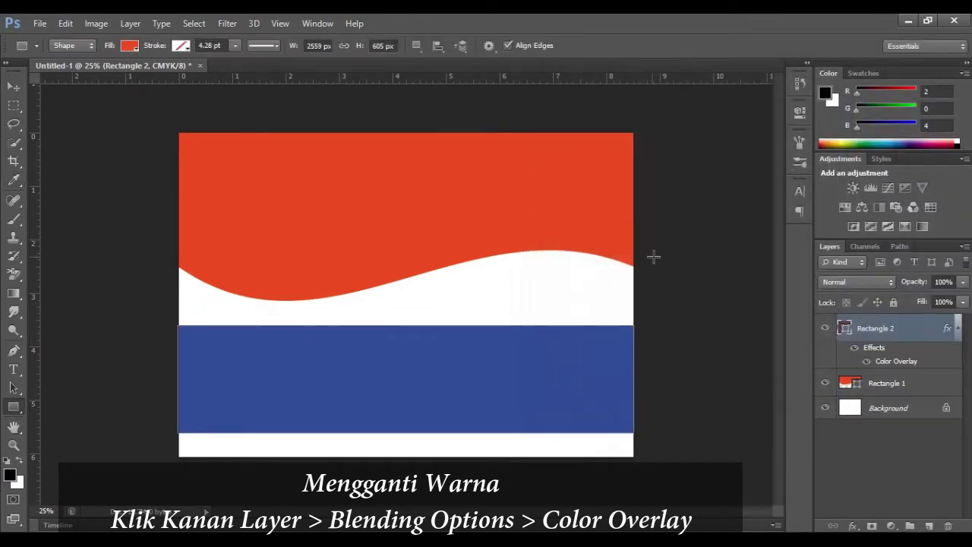
{"action": "left_click", "coordinate": [13, 86]}
{"action": "left_click_drag", "start_coordinate": [304, 390], "coordinate": [304, 202]}
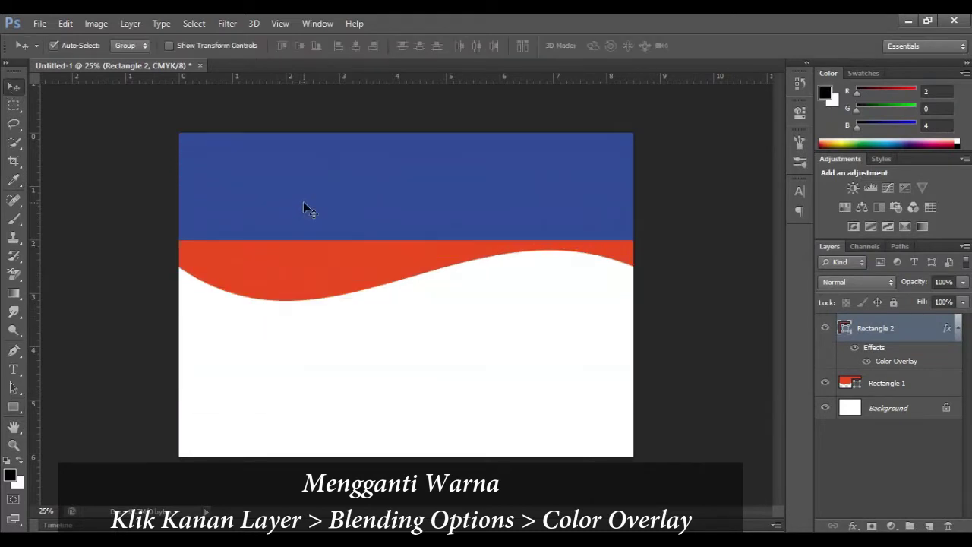
Warp the blue shape's bottom edge into a downward wave.
{"action": "key", "text": "ctrl+t"}
{"action": "left_click", "coordinate": [664, 46]}
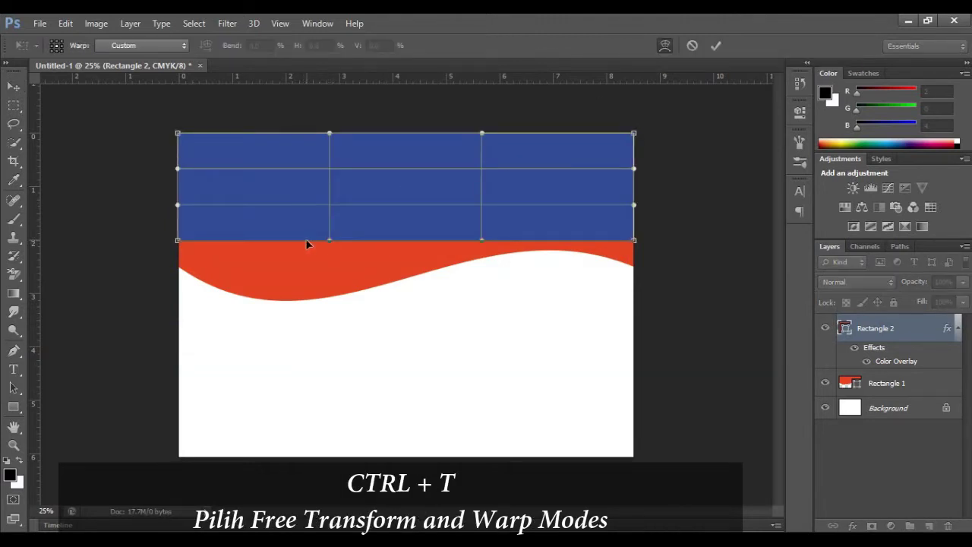
{"action": "left_click_drag", "start_coordinate": [306, 242], "coordinate": [320, 318]}
{"action": "mouse_move", "coordinate": [493, 279]}
{"action": "left_mouse_down"}
{"action": "mouse_move", "coordinate": [498, 268]}
{"action": "mouse_move", "coordinate": [470, 245]}
{"action": "left_mouse_up"}
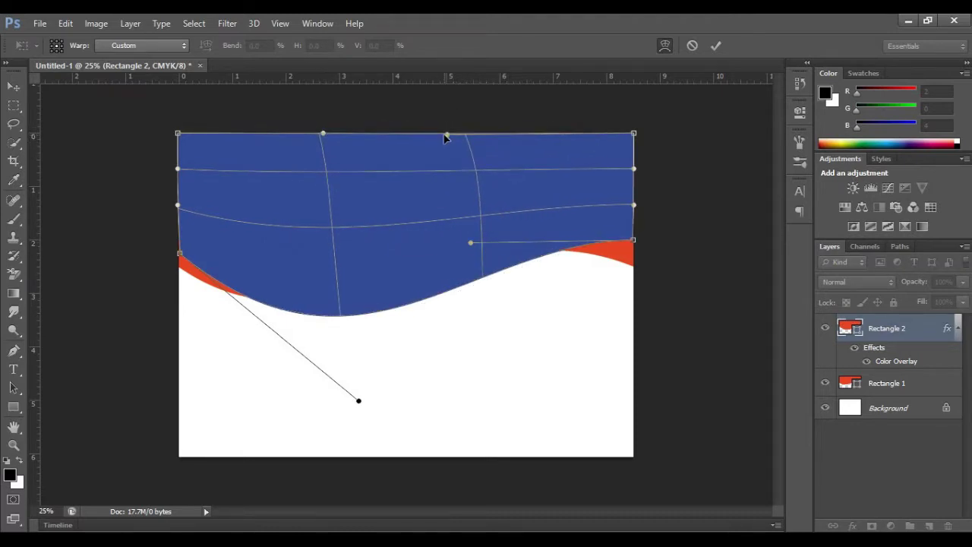
{"action": "key", "text": "Return"}
Try arching the blue shape's top edge, then cancel that warp.
{"action": "key", "text": "ctrl+t"}
{"action": "left_click_drag", "start_coordinate": [432, 195], "coordinate": [441, 224]}
{"action": "left_click_drag", "start_coordinate": [467, 190], "coordinate": [389, 144]}
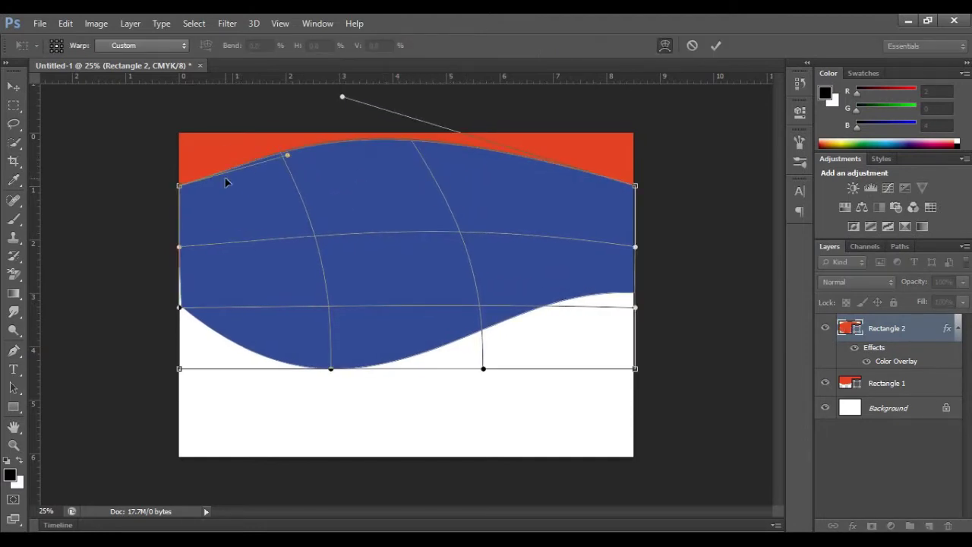
{"action": "left_click_drag", "start_coordinate": [287, 157], "coordinate": [224, 121]}
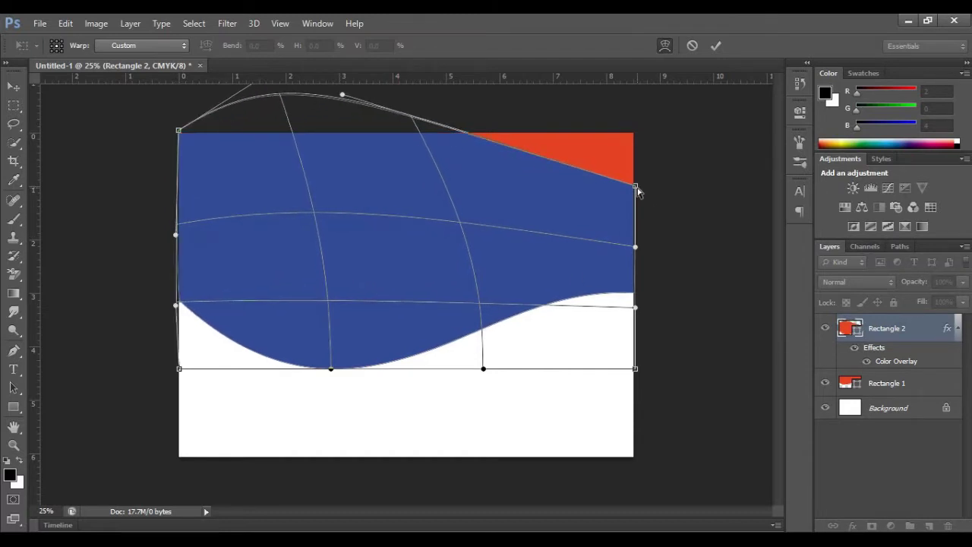
{"action": "left_click_drag", "start_coordinate": [327, 110], "coordinate": [530, 150]}
{"action": "mouse_move", "coordinate": [643, 183]}
{"action": "left_mouse_down"}
{"action": "mouse_move", "coordinate": [637, 190]}
{"action": "mouse_move", "coordinate": [422, 143]}
{"action": "mouse_move", "coordinate": [636, 87]}
{"action": "left_mouse_up"}
{"action": "left_click", "coordinate": [691, 46]}
Arch the blue shape's top edge upward and lift its top-left corner.
{"action": "key", "text": "ctrl+t"}
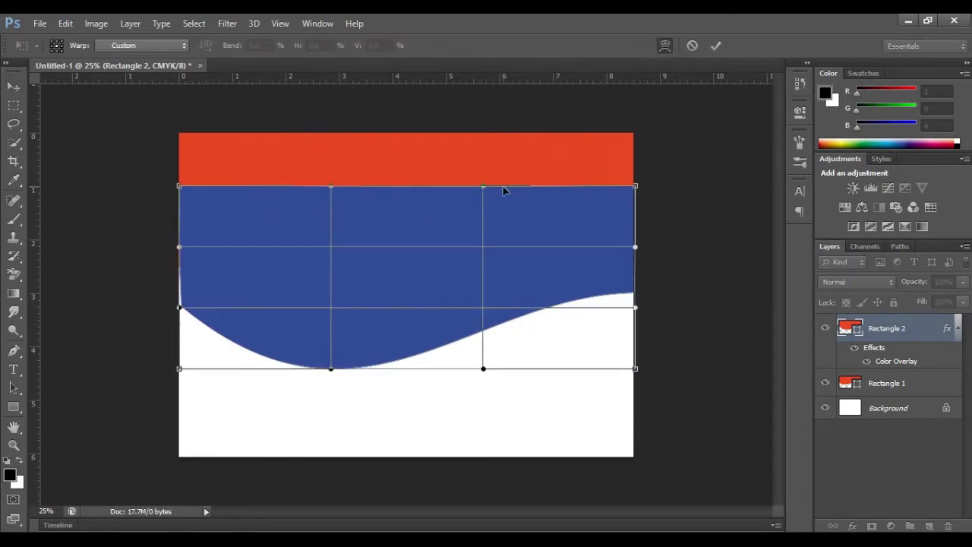
{"action": "left_click_drag", "start_coordinate": [504, 187], "coordinate": [471, 139]}
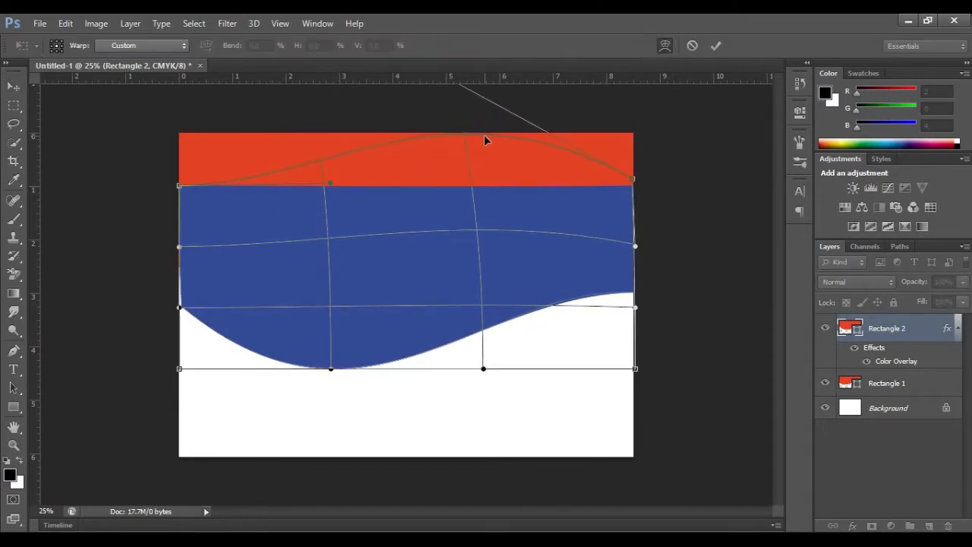
{"action": "left_click_drag", "start_coordinate": [214, 187], "coordinate": [208, 96]}
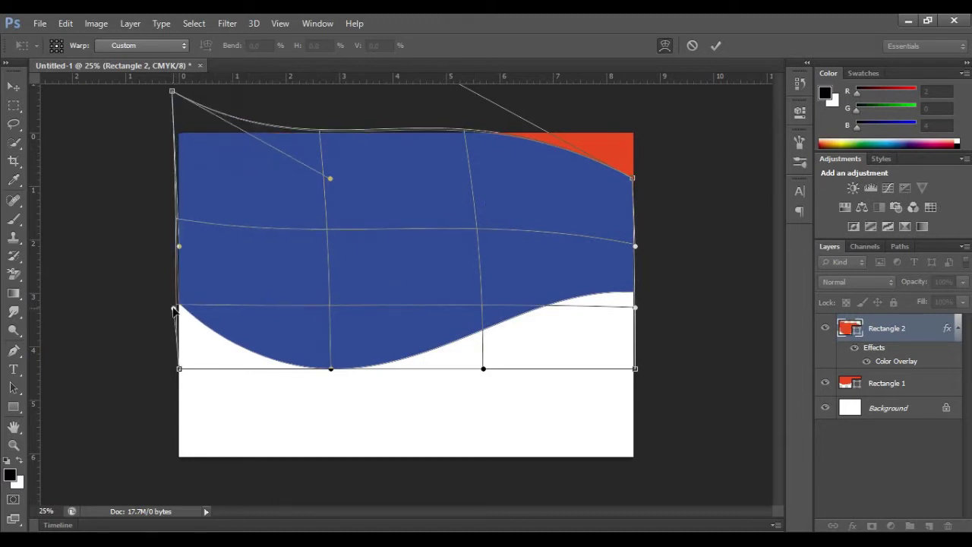
{"action": "left_click", "coordinate": [716, 45]}
Nudge the blue shape down and stretch it slightly taller and wider.
{"action": "key", "text": "ctrl+t"}
{"action": "mouse_move", "coordinate": [379, 224]}
{"action": "left_mouse_down"}
{"action": "mouse_move", "coordinate": [383, 235]}
{"action": "mouse_move", "coordinate": [369, 202]}
{"action": "left_mouse_up"}
{"action": "left_click_drag", "start_coordinate": [402, 102], "coordinate": [402, 96]}
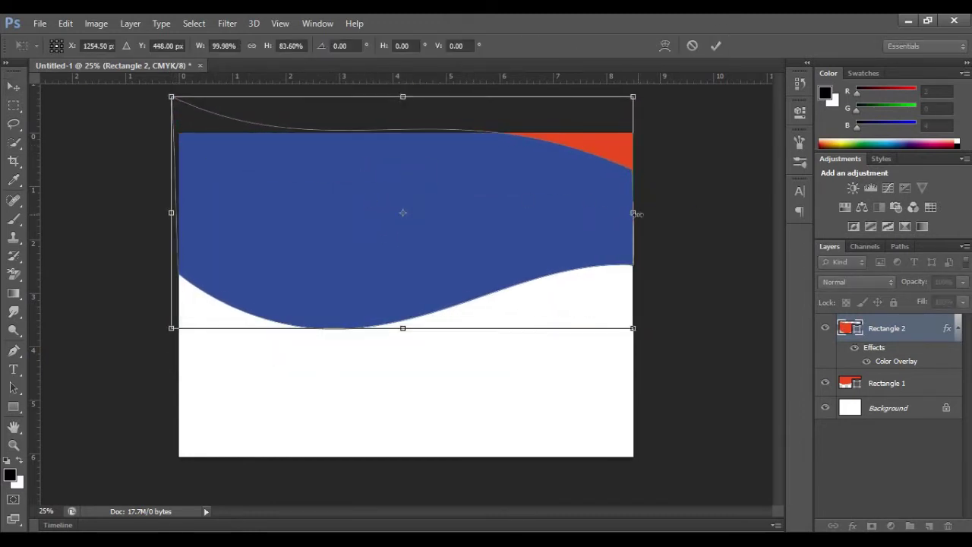
{"action": "left_click_drag", "start_coordinate": [633, 213], "coordinate": [641, 213]}
{"action": "left_click", "coordinate": [714, 47]}
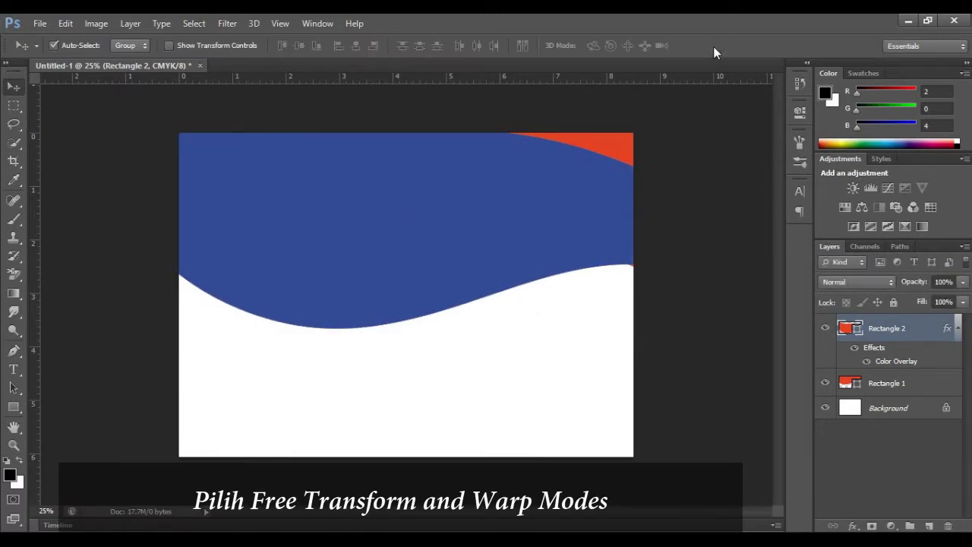
Raise the blue shape's bottom edge and warp its top-right corner down into a curve.
{"action": "key", "text": "ctrl+t"}
{"action": "left_click_drag", "start_coordinate": [407, 328], "coordinate": [407, 282]}
{"action": "left_click_drag", "start_coordinate": [407, 95], "coordinate": [408, 106]}
{"action": "left_click", "coordinate": [664, 45]}
{"action": "left_click_drag", "start_coordinate": [581, 115], "coordinate": [638, 175]}
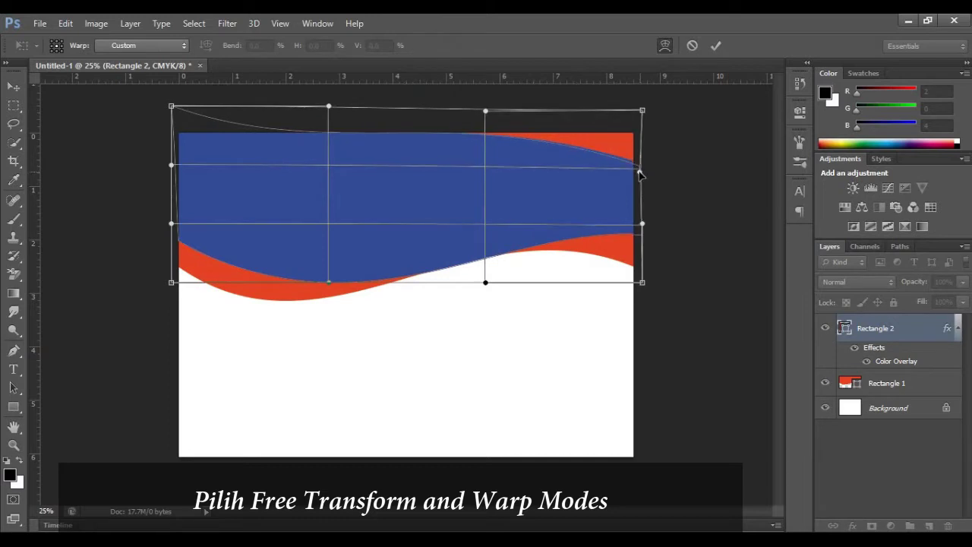
{"action": "left_click_drag", "start_coordinate": [642, 110], "coordinate": [643, 115]}
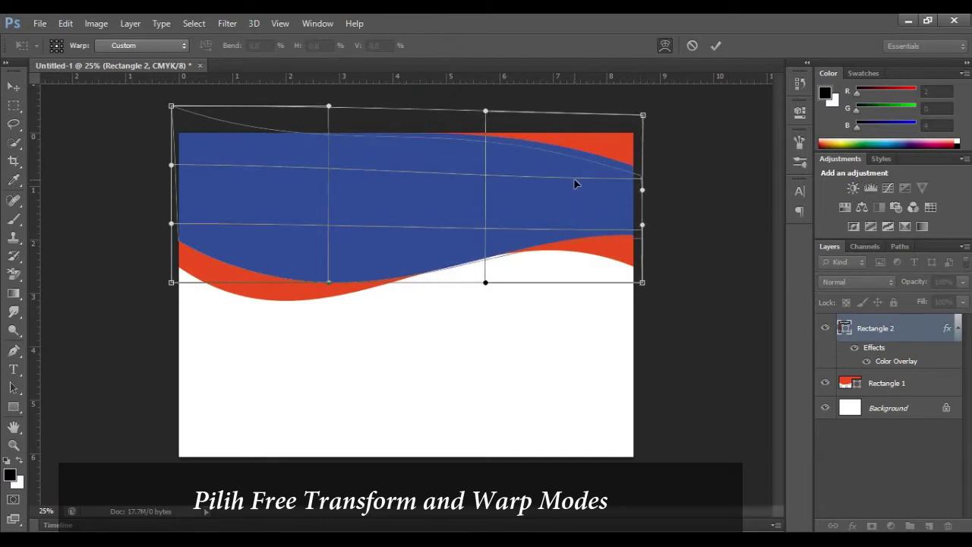
{"action": "mouse_move", "coordinate": [461, 137]}
{"action": "left_mouse_down"}
{"action": "mouse_move", "coordinate": [462, 88]}
{"action": "mouse_move", "coordinate": [381, 107]}
{"action": "mouse_move", "coordinate": [606, 100]}
{"action": "left_mouse_up"}
{"action": "left_click", "coordinate": [715, 45]}
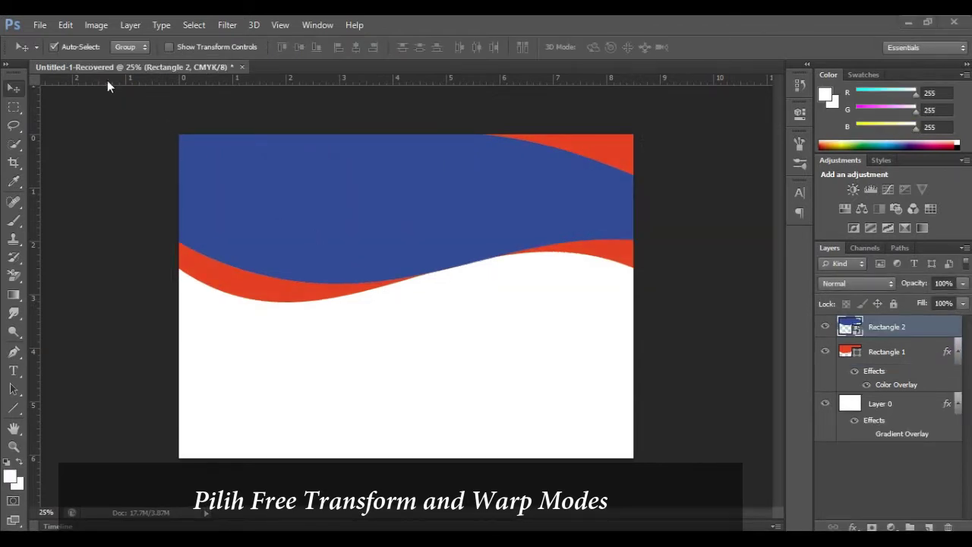
Place shutterstock_644074321_1_ from the flyerlaundry folder onto the flyer.
{"action": "left_click", "coordinate": [41, 25]}
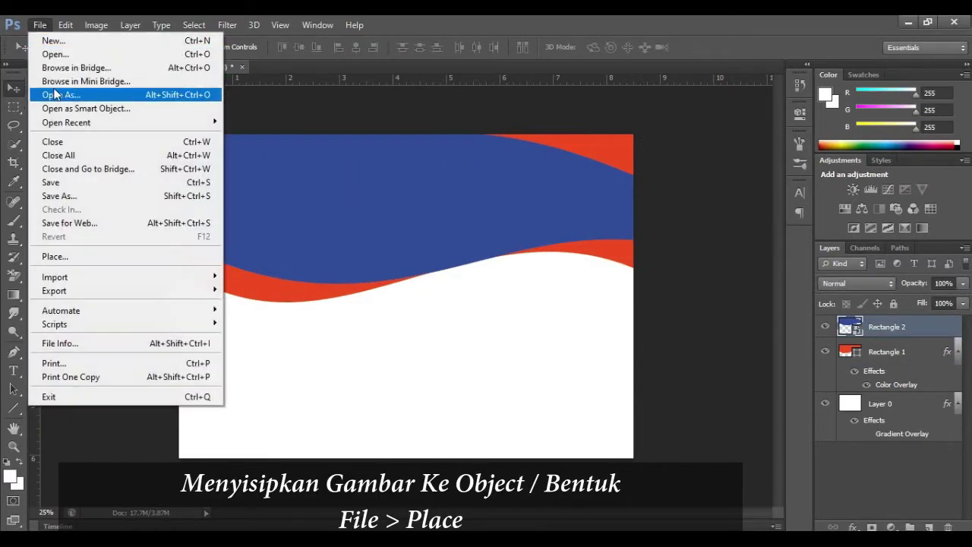
{"action": "left_click", "coordinate": [71, 249]}
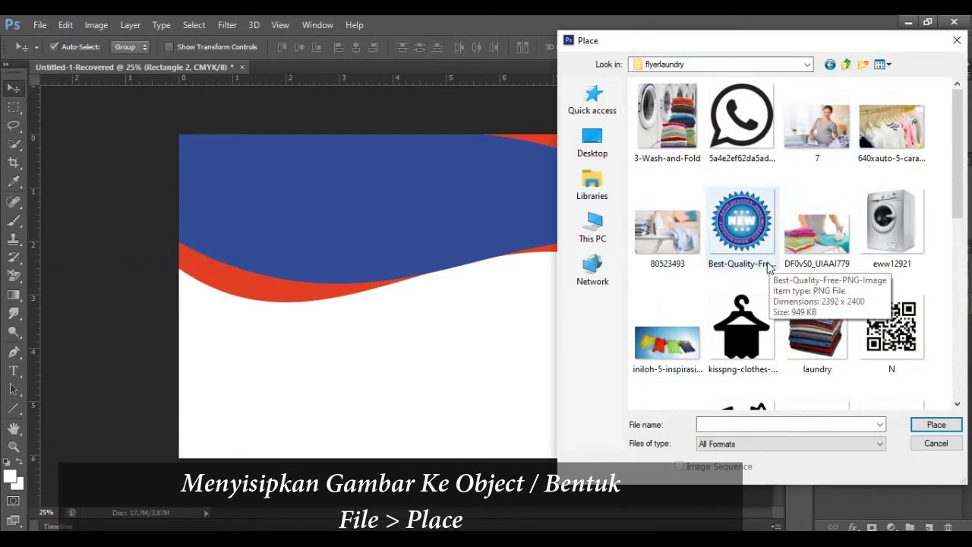
{"action": "scroll", "coordinate": [676, 254], "scroll_direction": "down", "scroll_amount": 2}
{"action": "scroll", "coordinate": [676, 255], "scroll_direction": "down", "scroll_amount": 4}
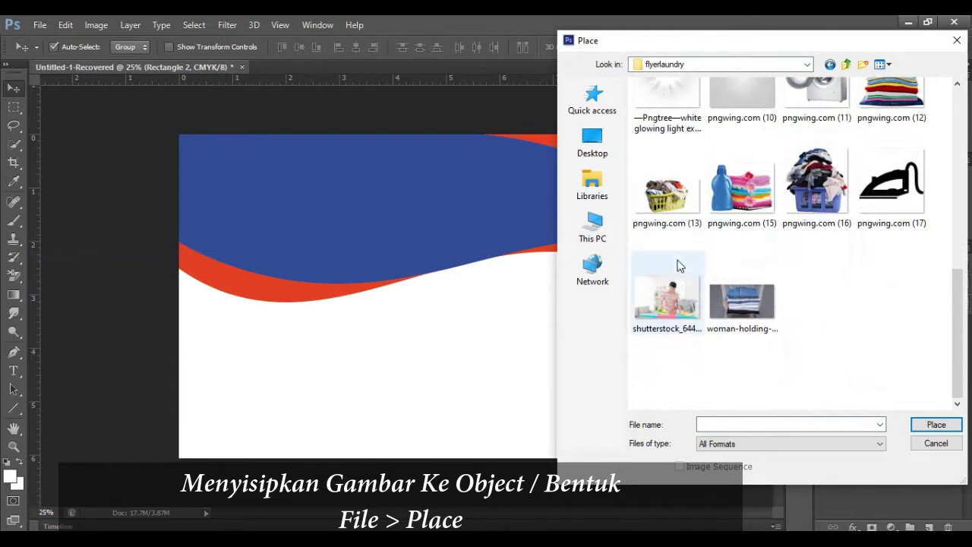
{"action": "left_click", "coordinate": [674, 289]}
{"action": "double_click", "coordinate": [675, 288]}
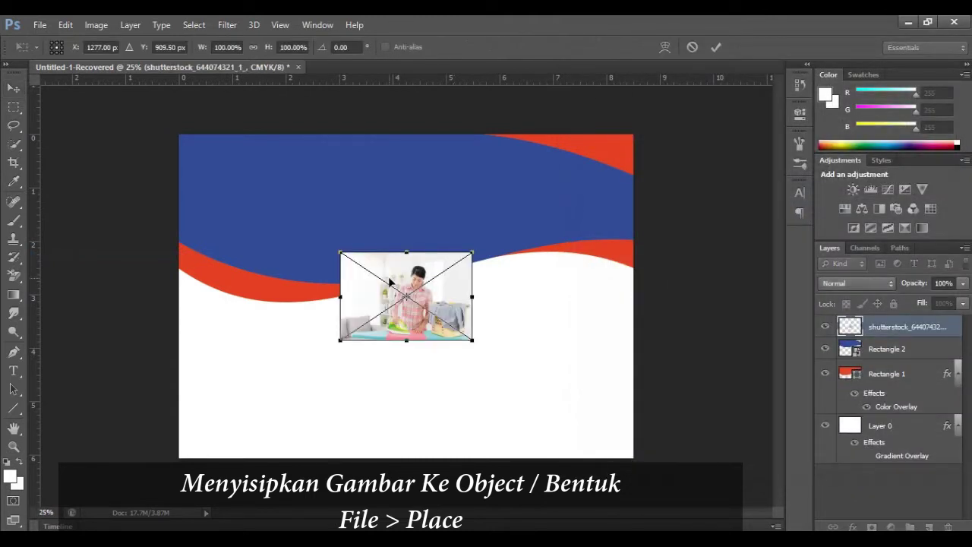
{"action": "left_click", "coordinate": [717, 48]}
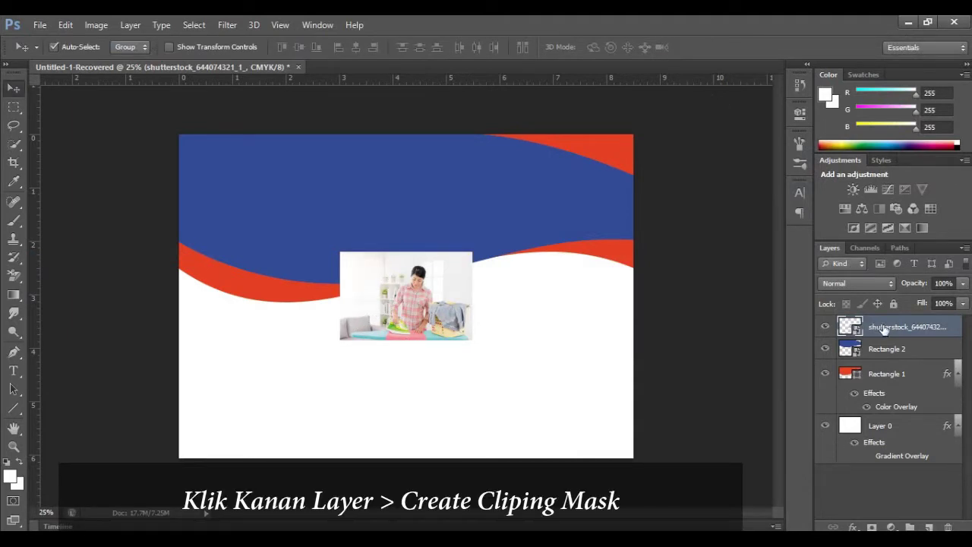
Clip the photo into the blue wave shape and move it toward the top-left.
{"action": "right_click", "coordinate": [884, 329]}
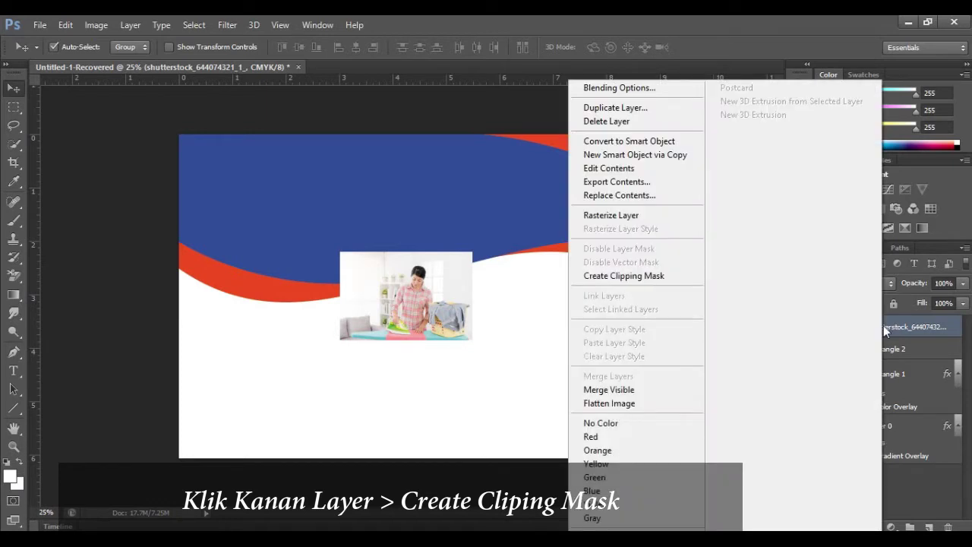
{"action": "left_click", "coordinate": [640, 278]}
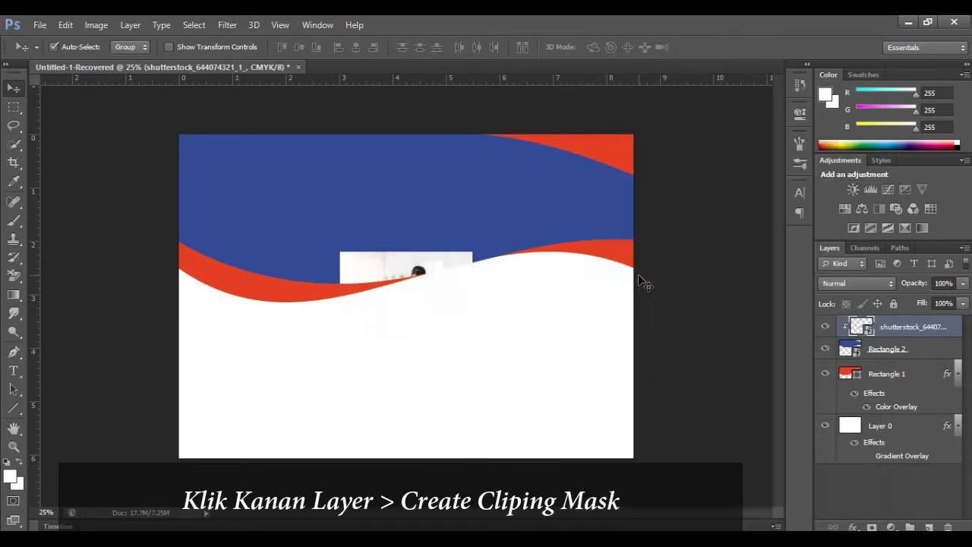
{"action": "left_click_drag", "start_coordinate": [390, 263], "coordinate": [232, 141]}
Enlarge the photo to fill the flyer's upper area.
{"action": "key", "text": "ctrl+t"}
{"action": "left_click_drag", "start_coordinate": [311, 216], "coordinate": [643, 283]}
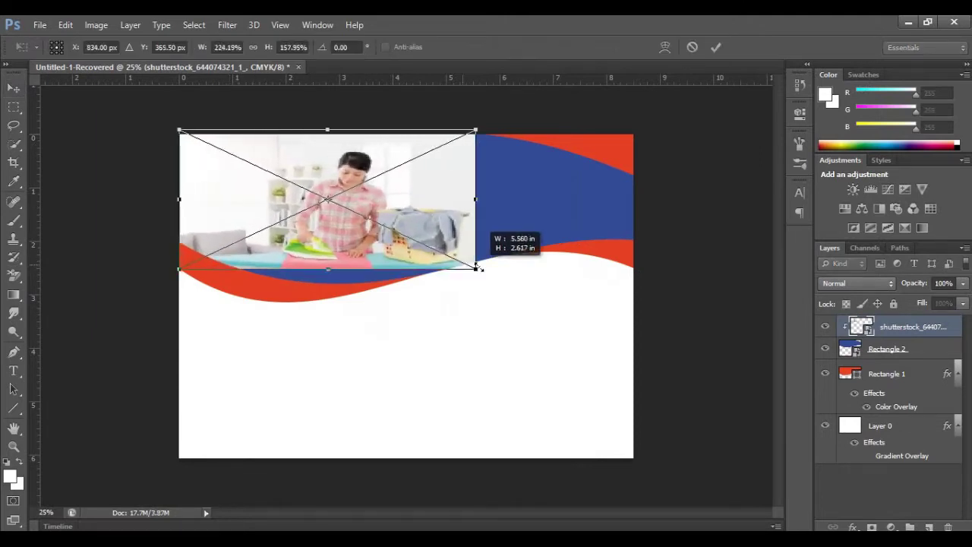
{"action": "left_click_drag", "start_coordinate": [285, 205], "coordinate": [271, 206]}
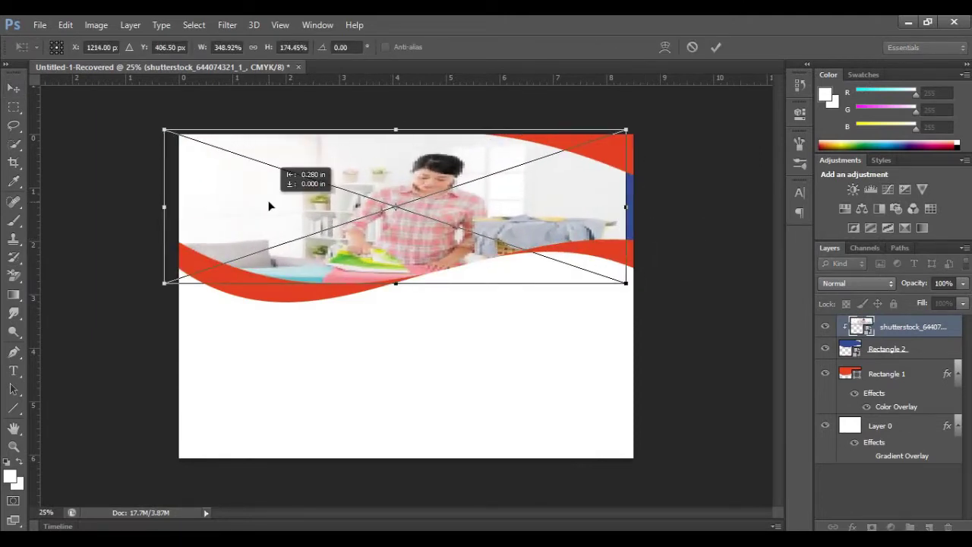
{"action": "left_click_drag", "start_coordinate": [626, 207], "coordinate": [631, 207]}
{"action": "left_click_drag", "start_coordinate": [629, 154], "coordinate": [629, 136]}
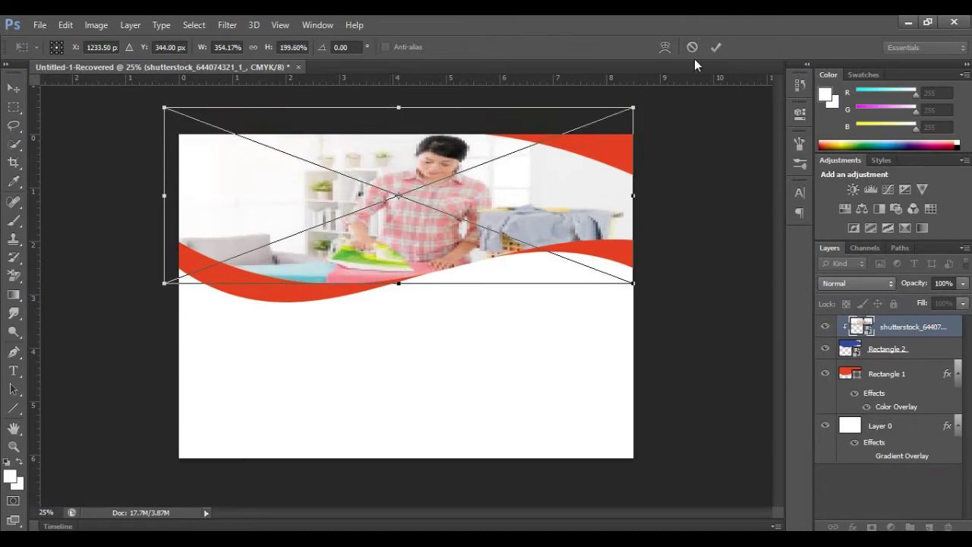
{"action": "left_click", "coordinate": [716, 47]}
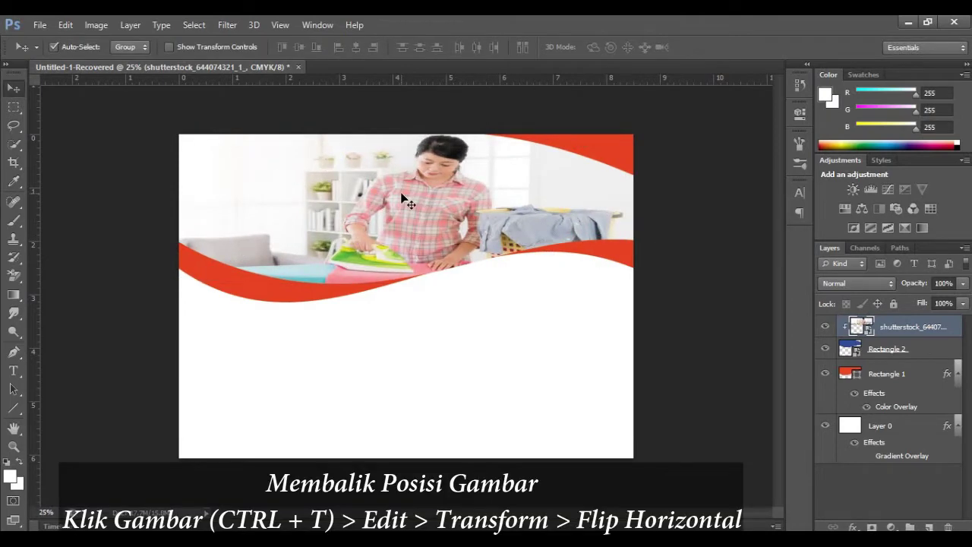
Flip the ironing photo horizontally so the laundry basket sits on the left.
{"action": "left_click", "coordinate": [72, 26]}
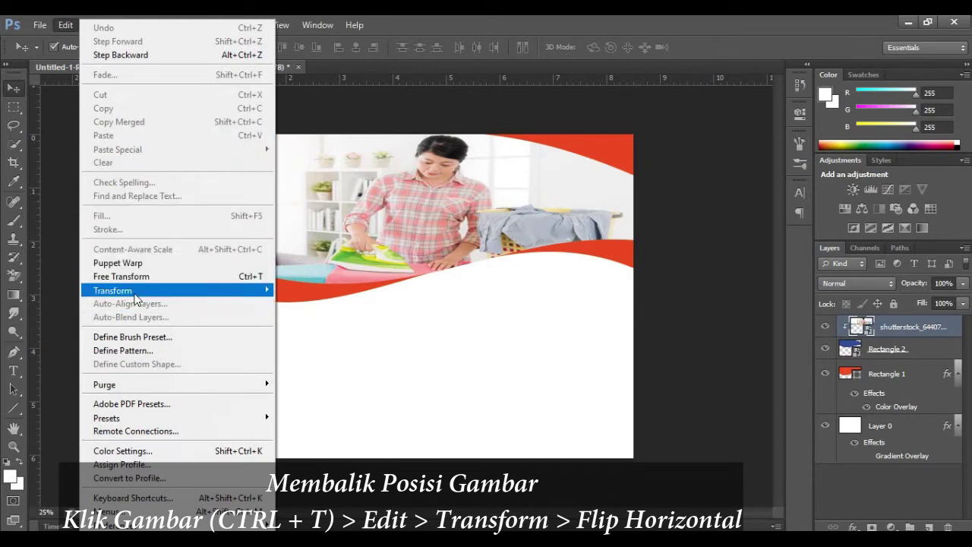
{"action": "mouse_move", "coordinate": [112, 290]}
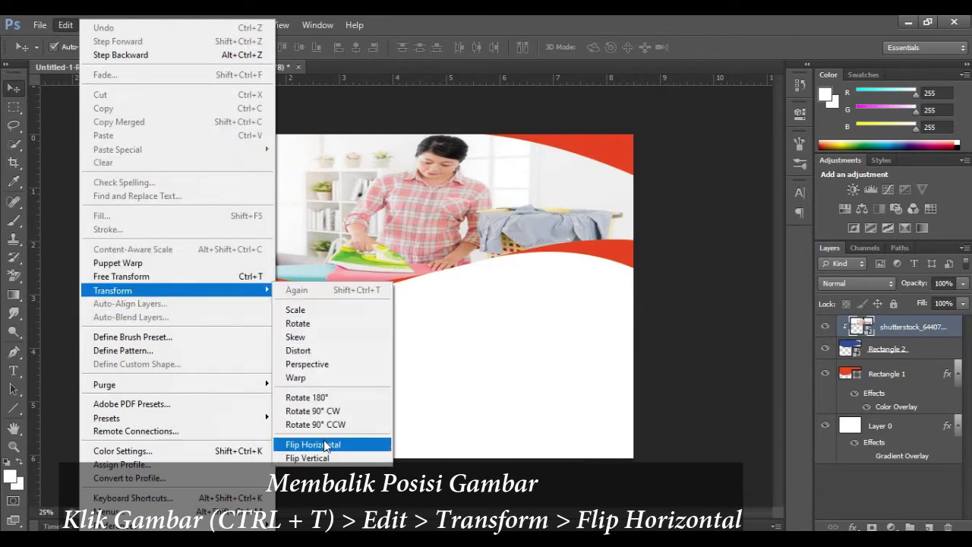
{"action": "left_click", "coordinate": [324, 442]}
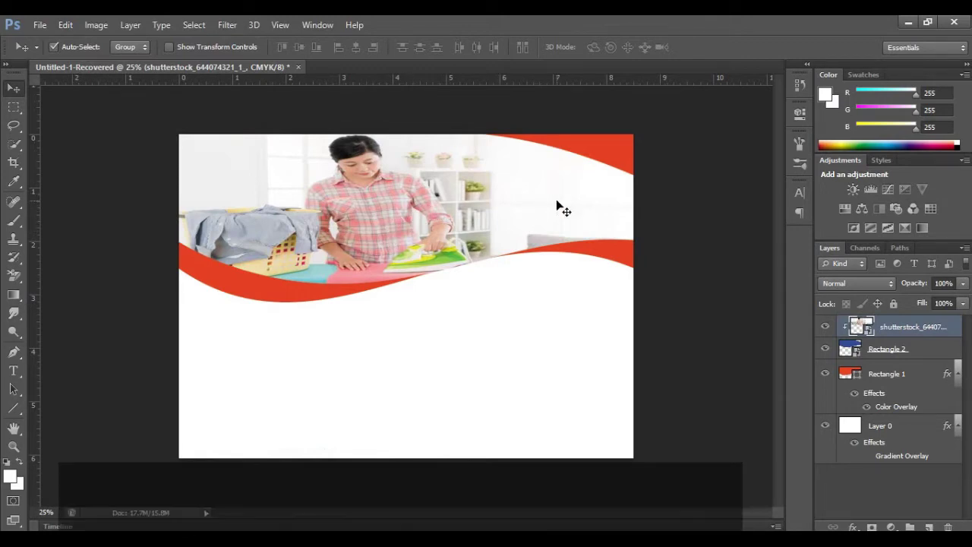
{"action": "left_click", "coordinate": [892, 373]}
Change Rectangle 1's Color Overlay from red to pink f65fa0.
{"action": "right_click", "coordinate": [892, 375]}
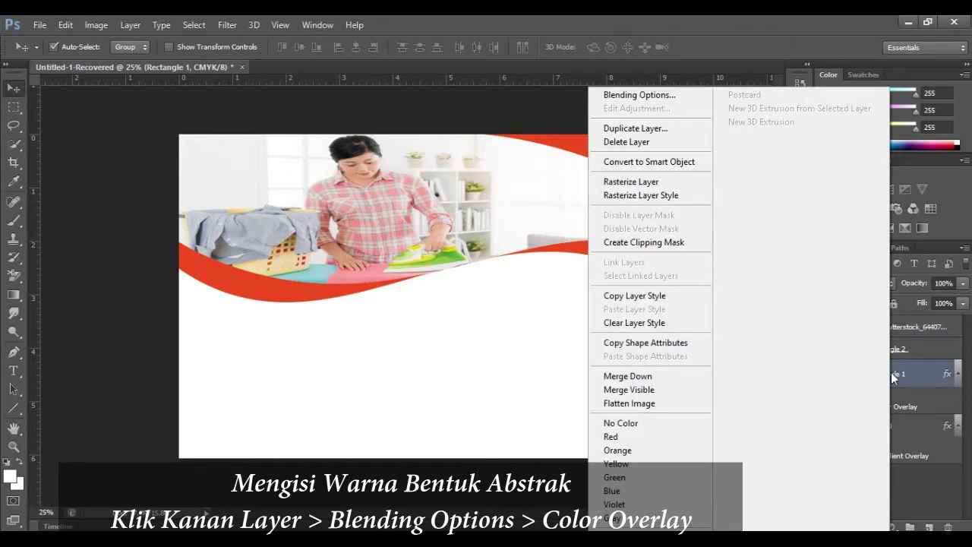
{"action": "left_click", "coordinate": [675, 95]}
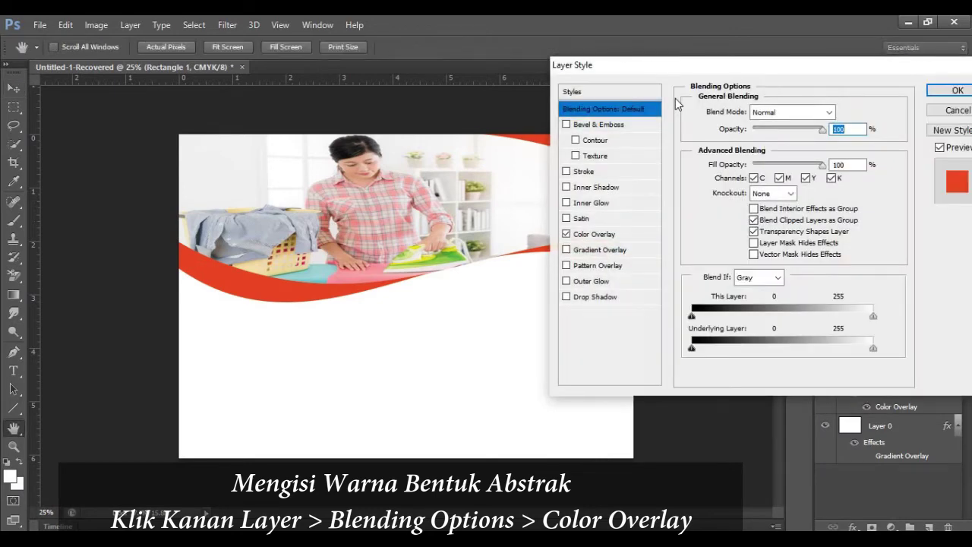
{"action": "left_click", "coordinate": [585, 235]}
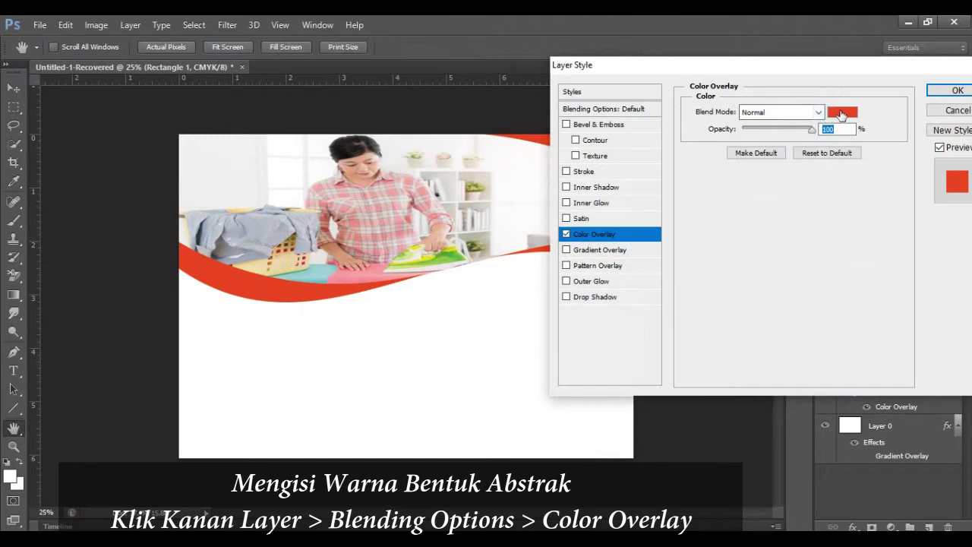
{"action": "left_click", "coordinate": [842, 113]}
{"action": "left_click", "coordinate": [811, 402]}
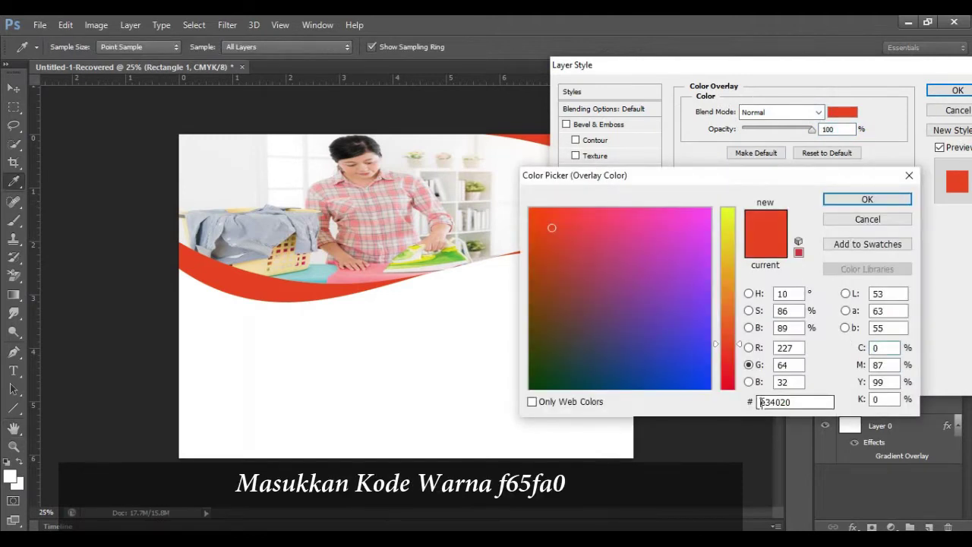
{"action": "type", "text": "f65fa0"}
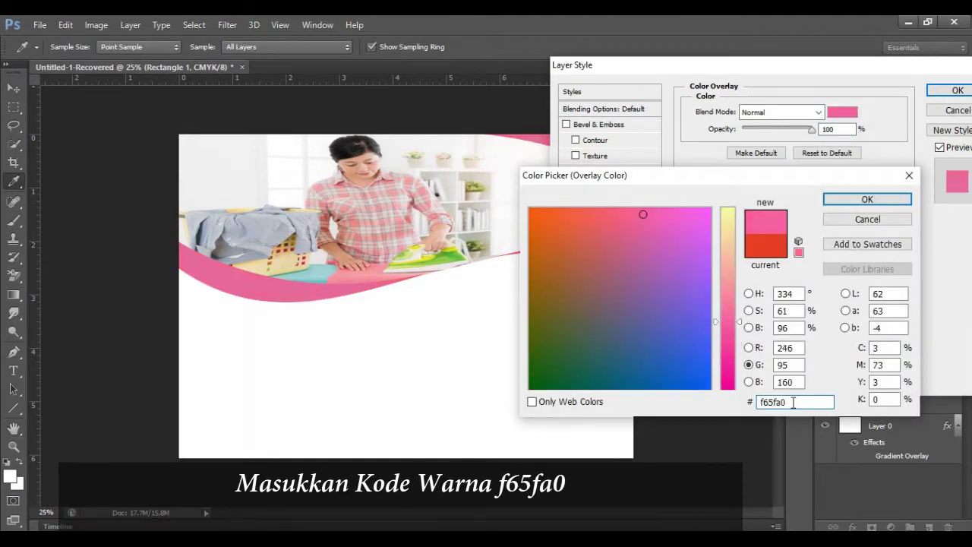
{"action": "left_click", "coordinate": [847, 199]}
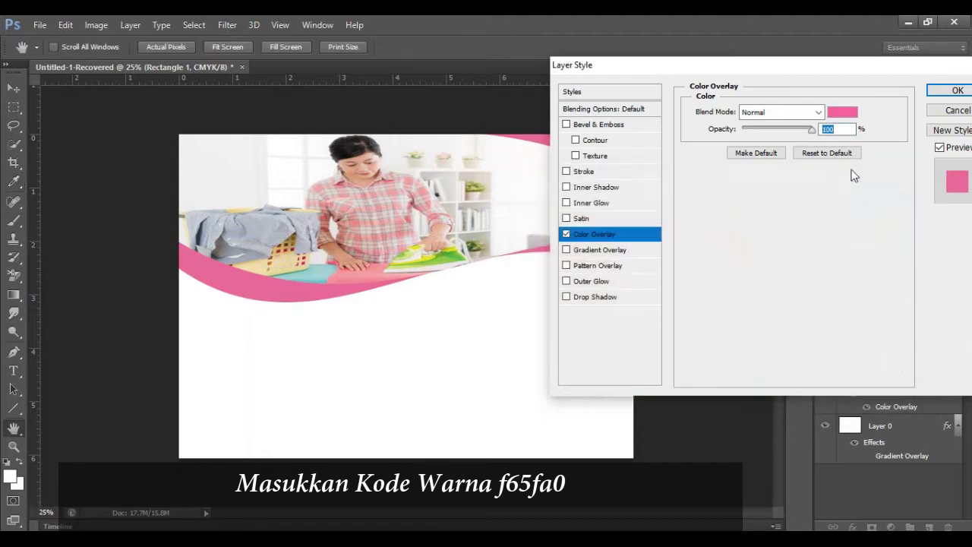
{"action": "left_click", "coordinate": [942, 93]}
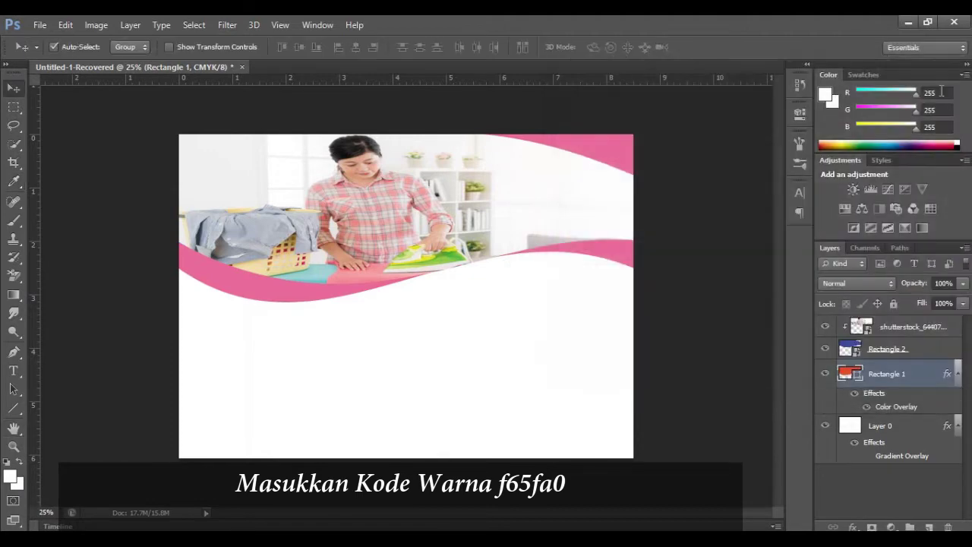
{"action": "left_click", "coordinate": [885, 426]}
Add a Gradient Overlay to the background Layer 0.
{"action": "right_click", "coordinate": [885, 428]}
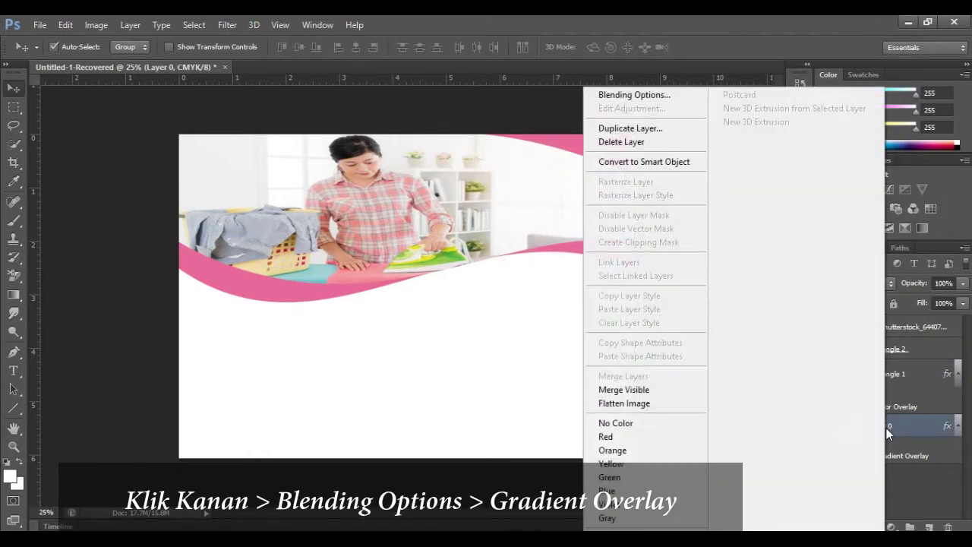
{"action": "left_click", "coordinate": [657, 93]}
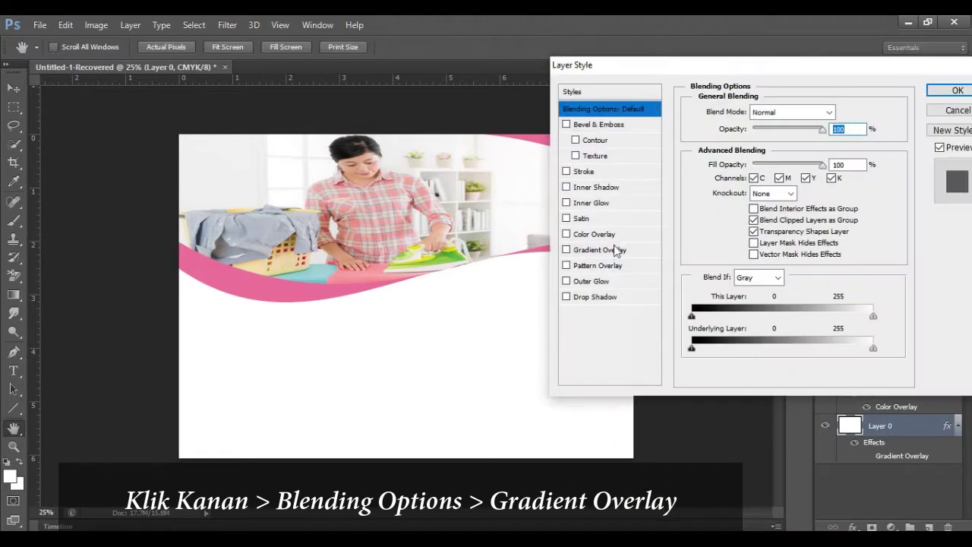
{"action": "left_click", "coordinate": [600, 250]}
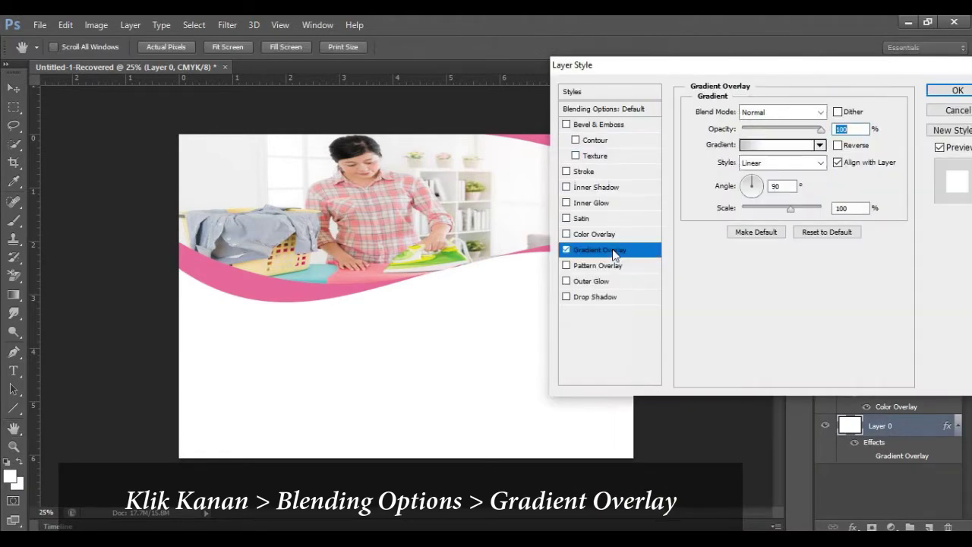
{"action": "left_click", "coordinate": [756, 146]}
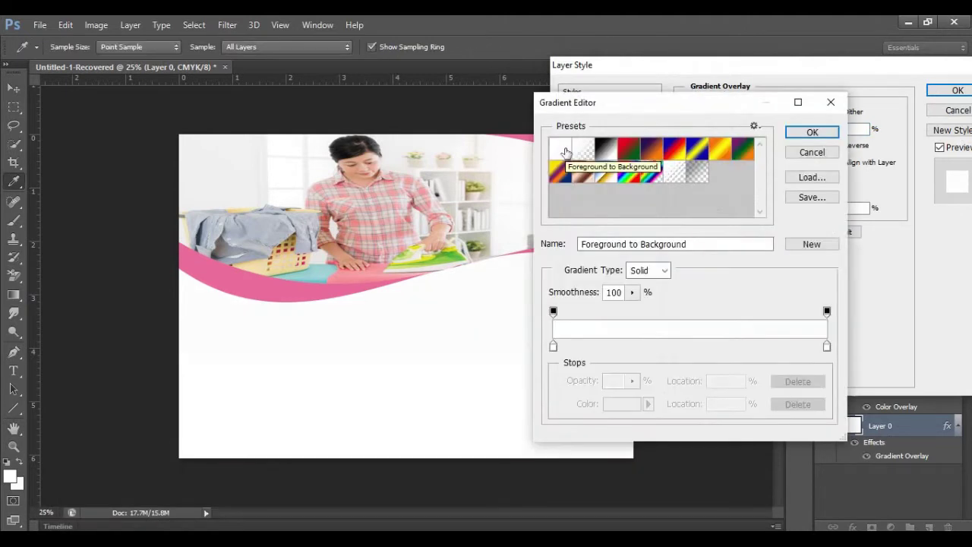
Set the gradient's left stop to pale pink f7dfe5, with magenta lowered to 16.
{"action": "left_click", "coordinate": [553, 346]}
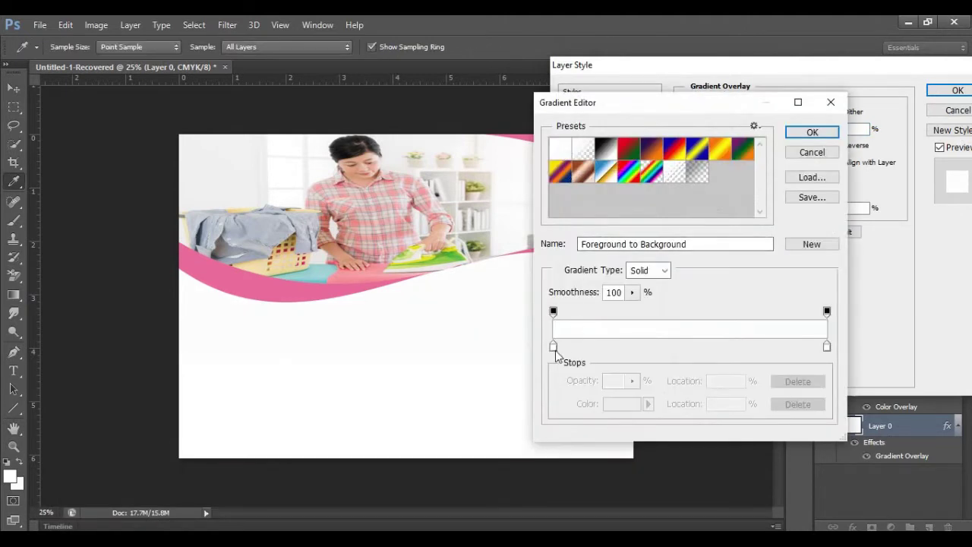
{"action": "double_click", "coordinate": [552, 348]}
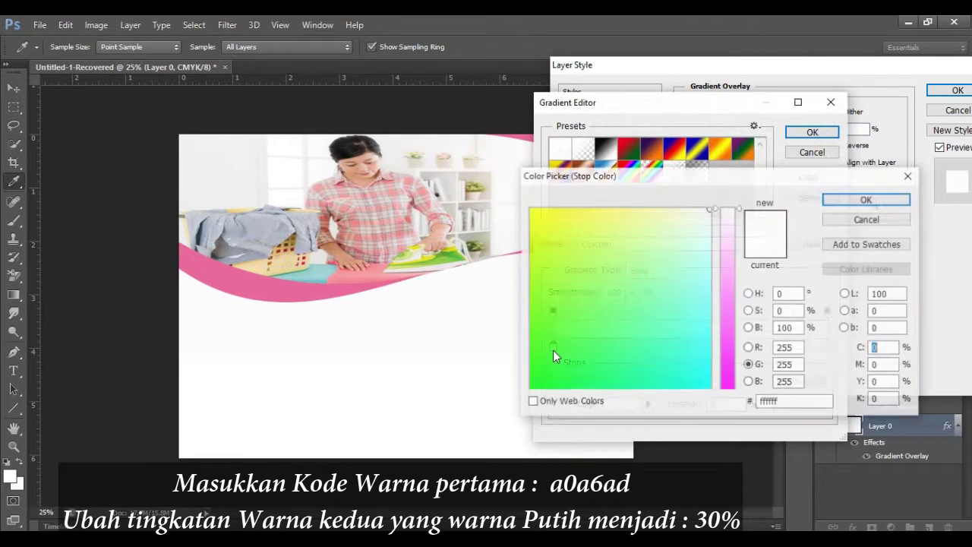
{"action": "double_click", "coordinate": [759, 403]}
{"action": "type", "text": "f65fa0"}
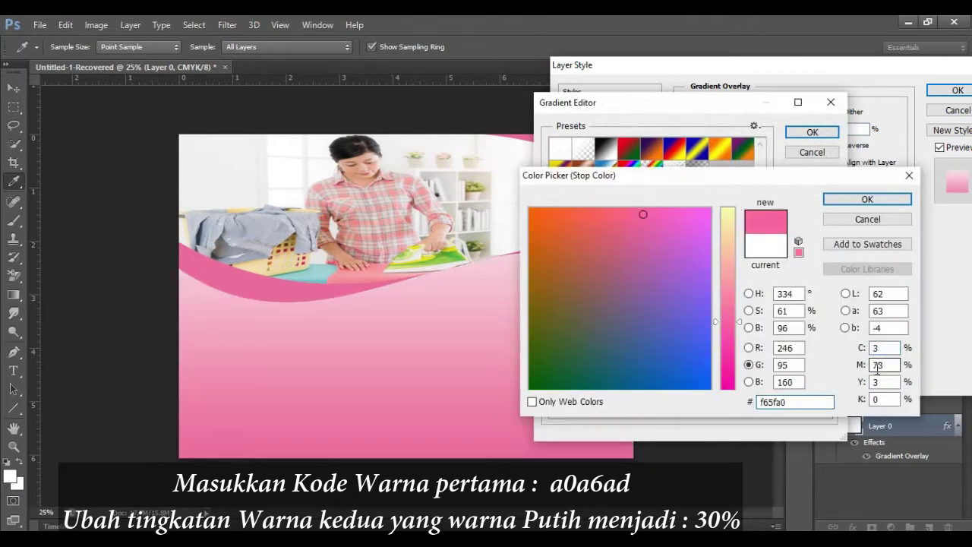
{"action": "left_click_drag", "start_coordinate": [875, 364], "coordinate": [892, 366]}
{"action": "type", "text": "1"}
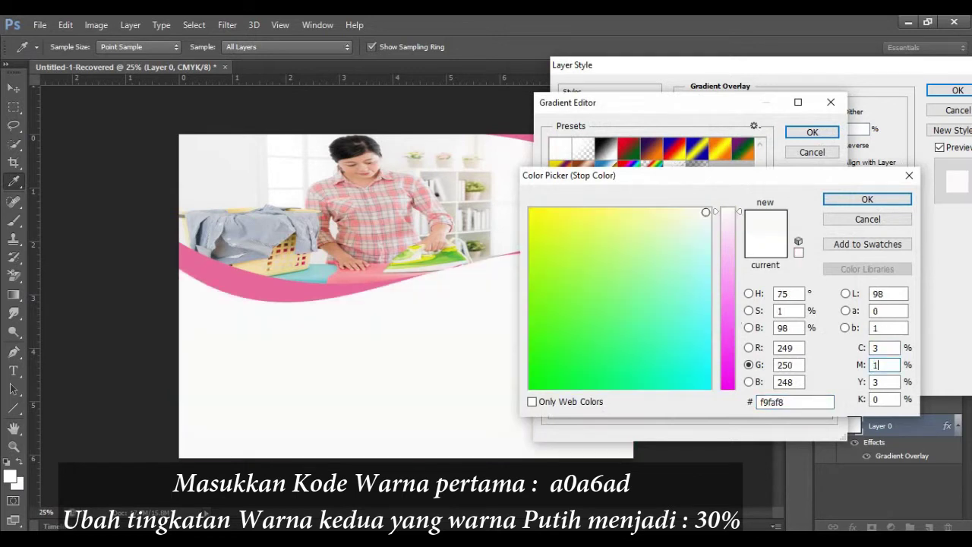
{"action": "type", "text": "6"}
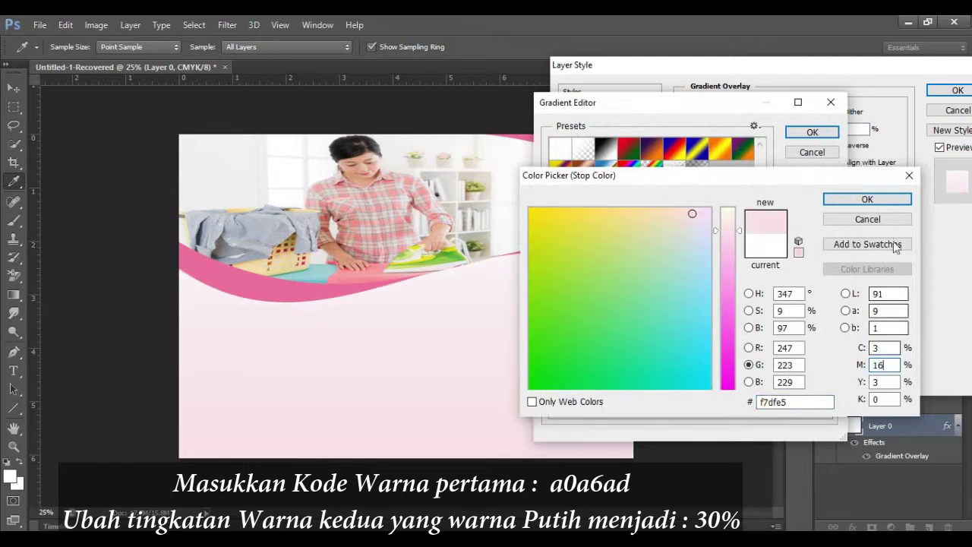
{"action": "left_click", "coordinate": [881, 200]}
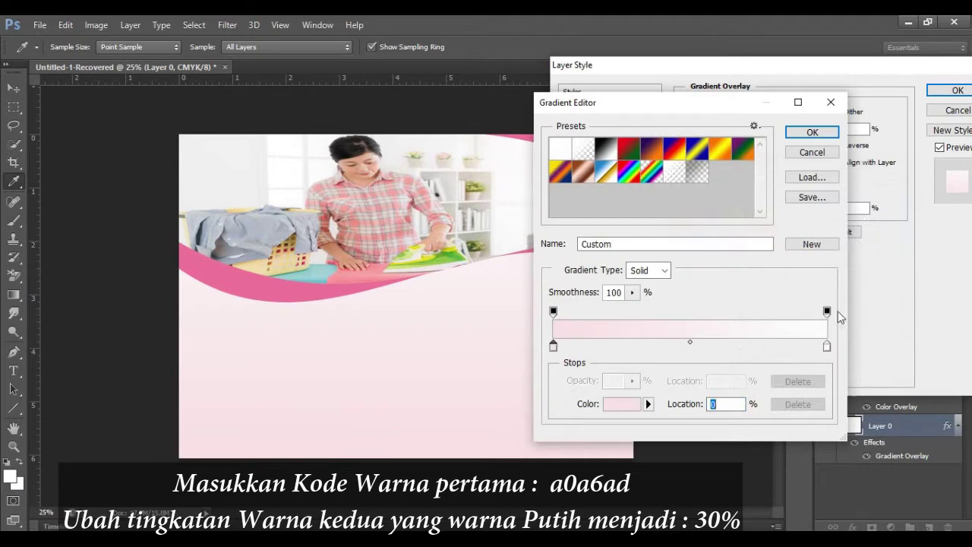
Set the right stop to near-white fbfbfc at 30% location and apply the gradient.
{"action": "double_click", "coordinate": [827, 348]}
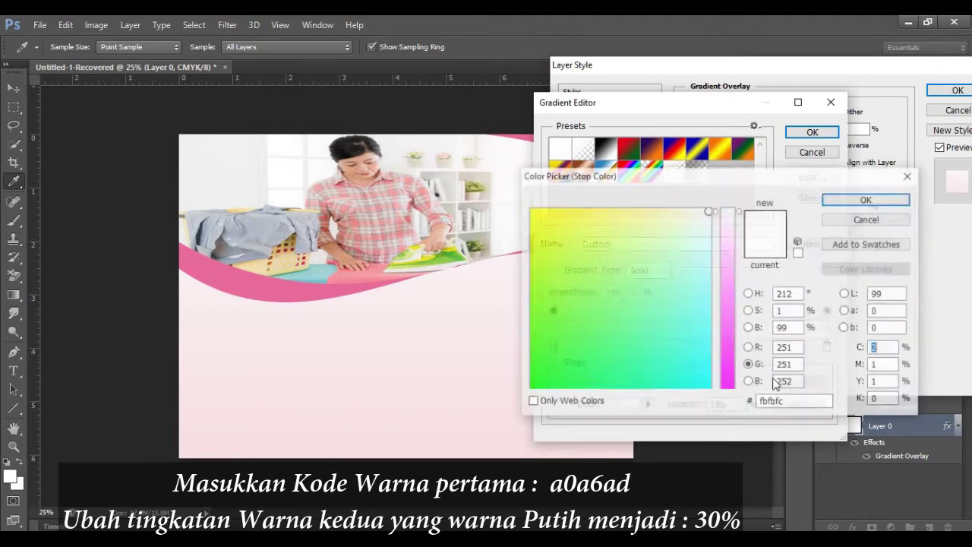
{"action": "left_click", "coordinate": [836, 201]}
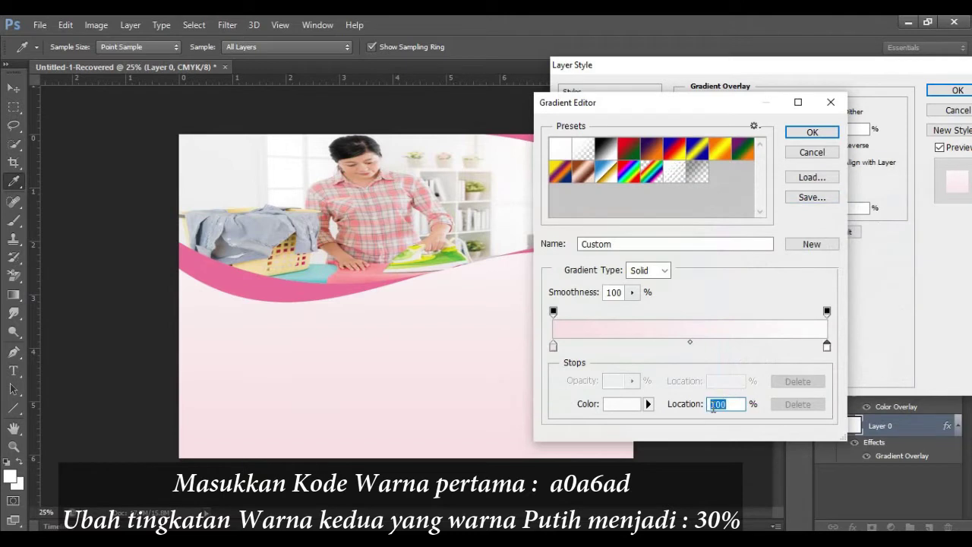
{"action": "type", "text": "30"}
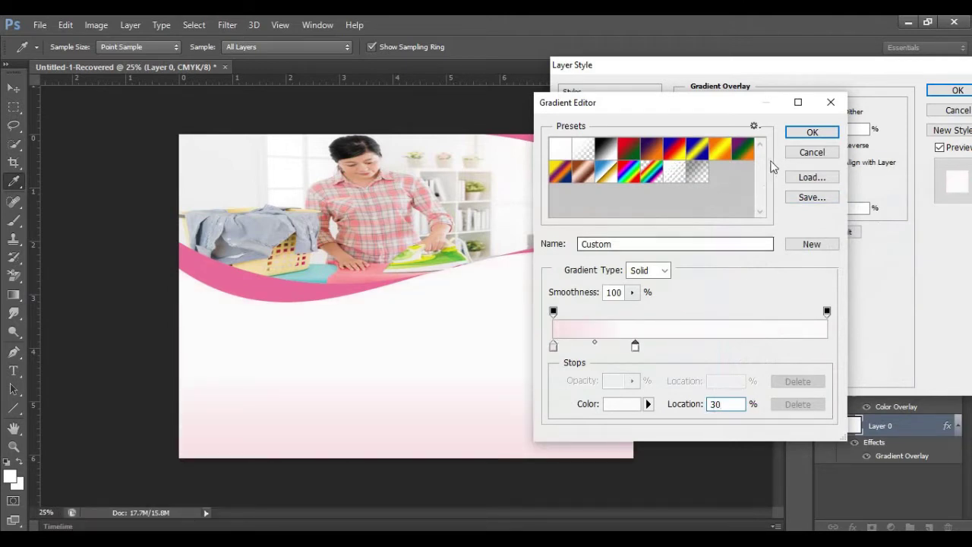
{"action": "left_click", "coordinate": [809, 134]}
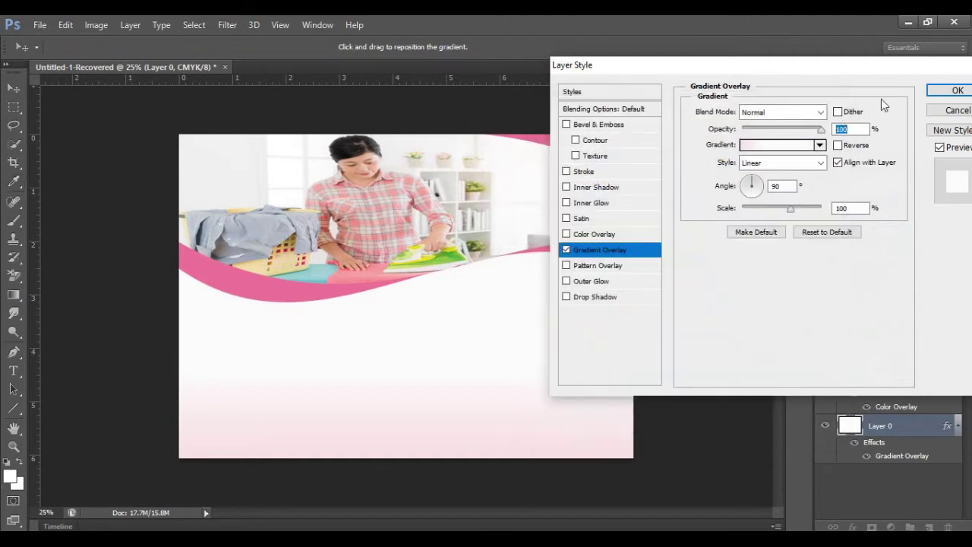
{"action": "left_click", "coordinate": [938, 91]}
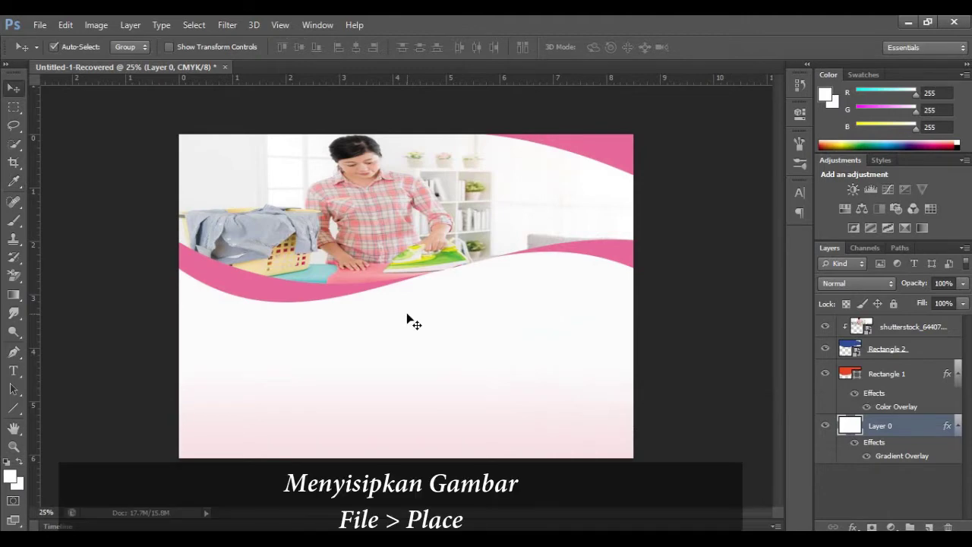
Place the 3-Wash-and-Fold photo, scale it down and move it to the lower left.
{"action": "left_click", "coordinate": [41, 25]}
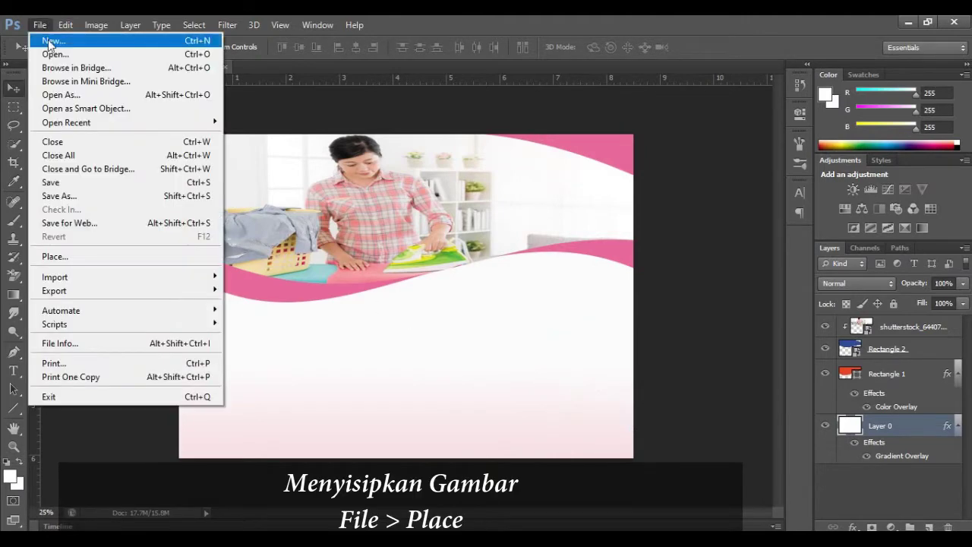
{"action": "left_click", "coordinate": [84, 256]}
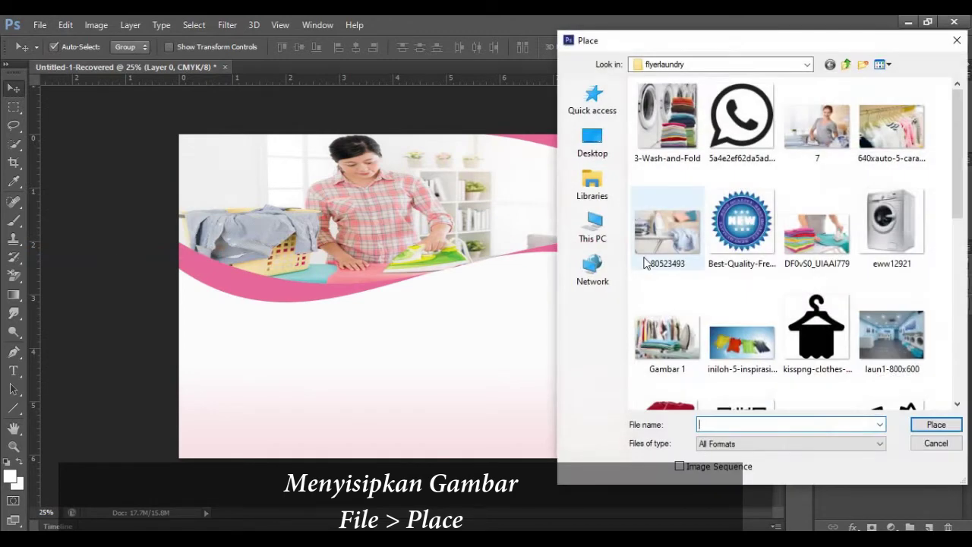
{"action": "mouse_move", "coordinate": [667, 228]}
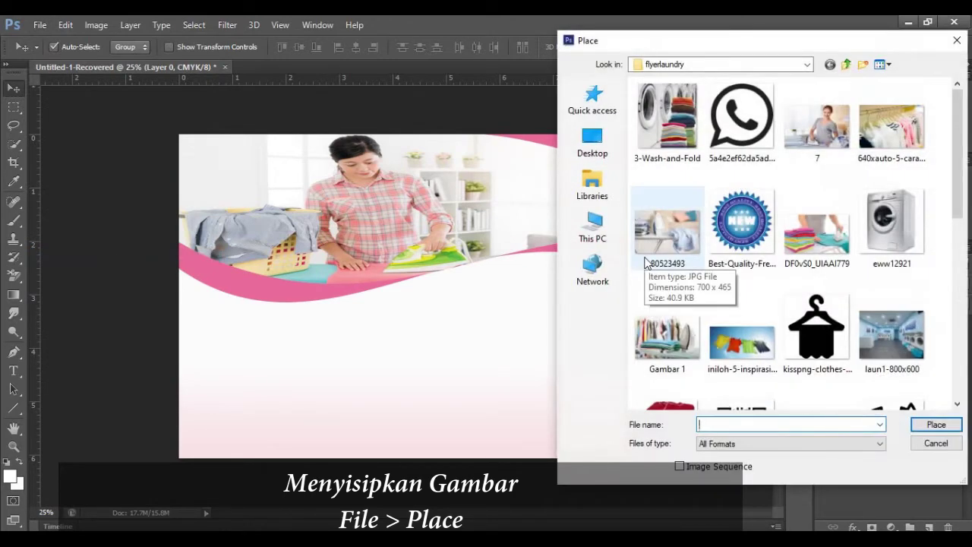
{"action": "left_click", "coordinate": [667, 121]}
{"action": "left_click", "coordinate": [935, 424]}
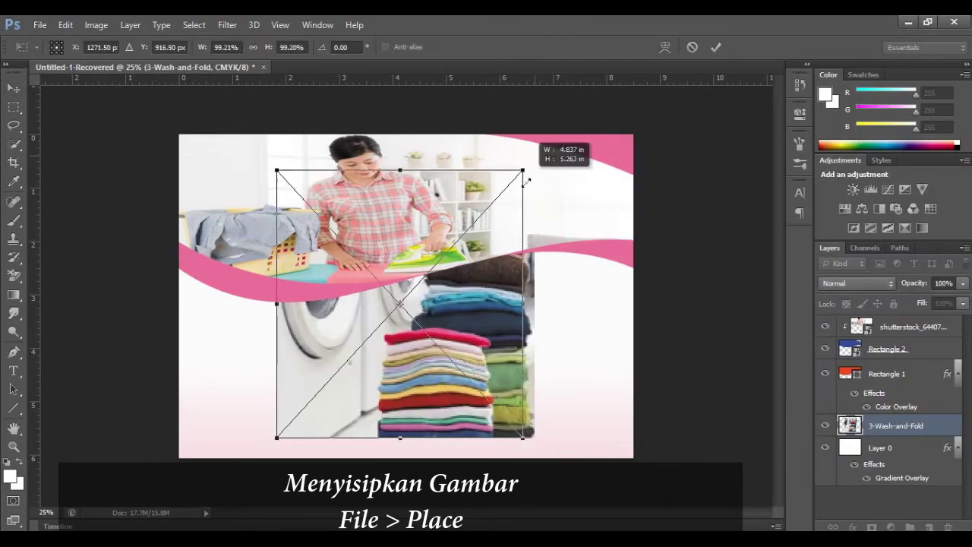
{"action": "mouse_move", "coordinate": [527, 316]}
{"action": "left_mouse_down"}
{"action": "mouse_move", "coordinate": [416, 385]}
{"action": "mouse_move", "coordinate": [380, 379]}
{"action": "left_mouse_up"}
{"action": "left_click_drag", "start_coordinate": [322, 346], "coordinate": [247, 351]}
{"action": "left_click", "coordinate": [715, 46]}
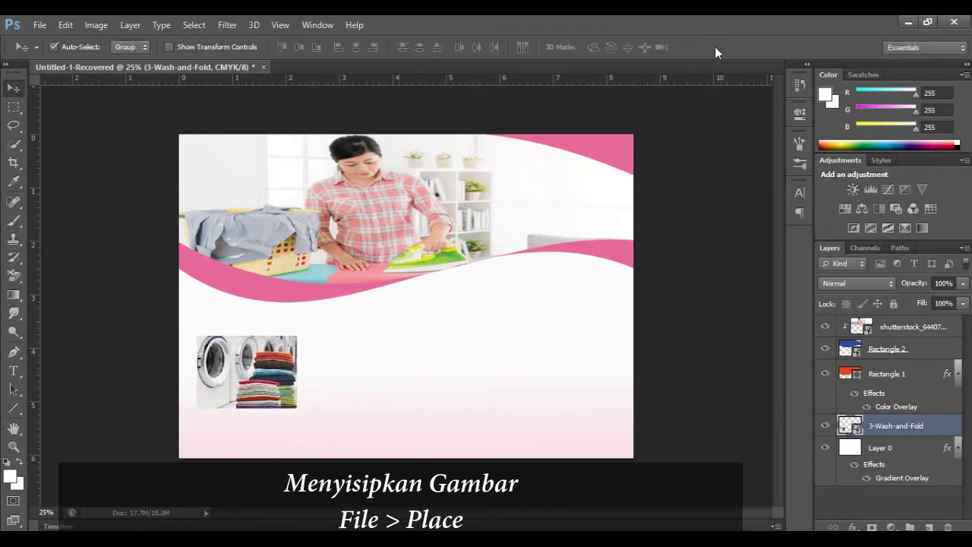
Give the washer photo a 13 px Stroke layer style in pink f65fa0.
{"action": "left_click", "coordinate": [646, 87]}
{"action": "left_click", "coordinate": [583, 171]}
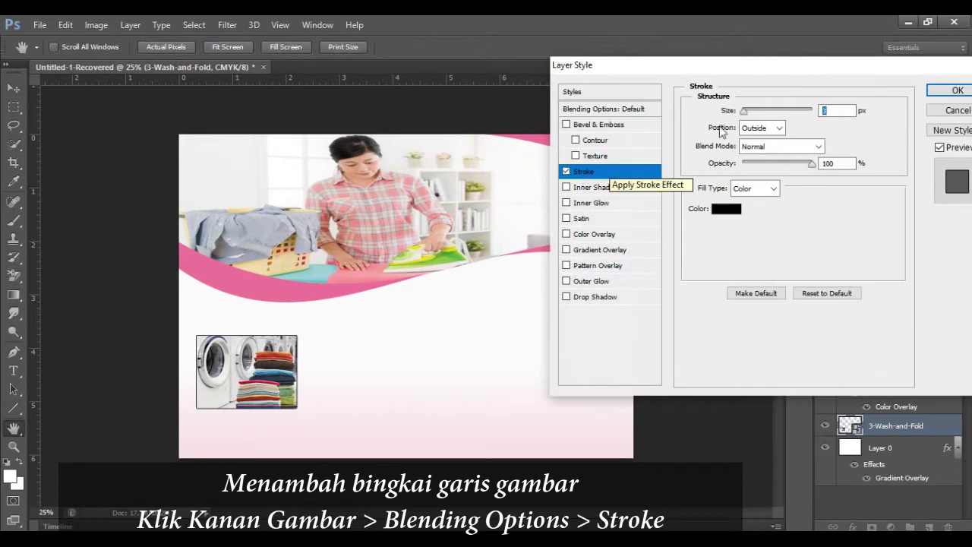
{"action": "left_click", "coordinate": [726, 208]}
{"action": "double_click", "coordinate": [799, 403]}
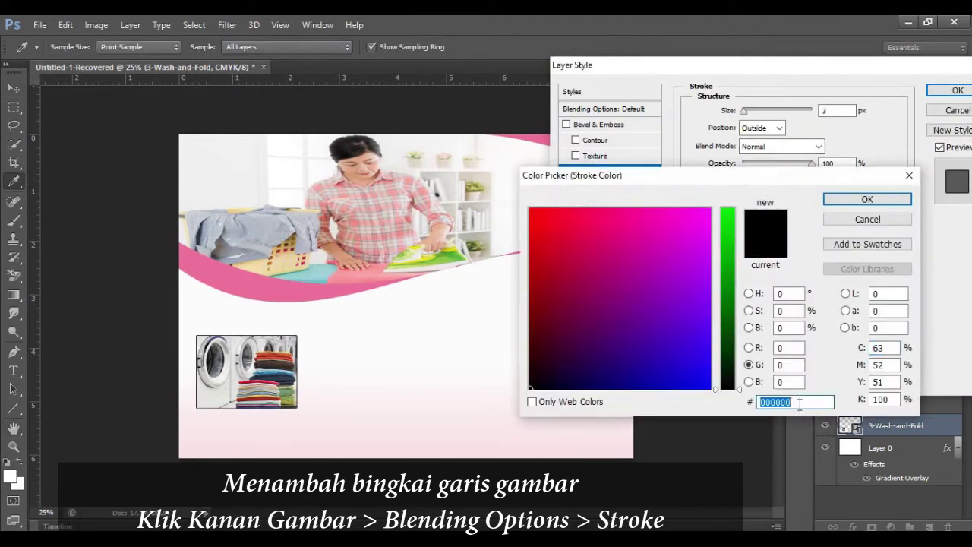
{"action": "key", "text": "BackSpace"}
{"action": "type", "text": "f65fa0"}
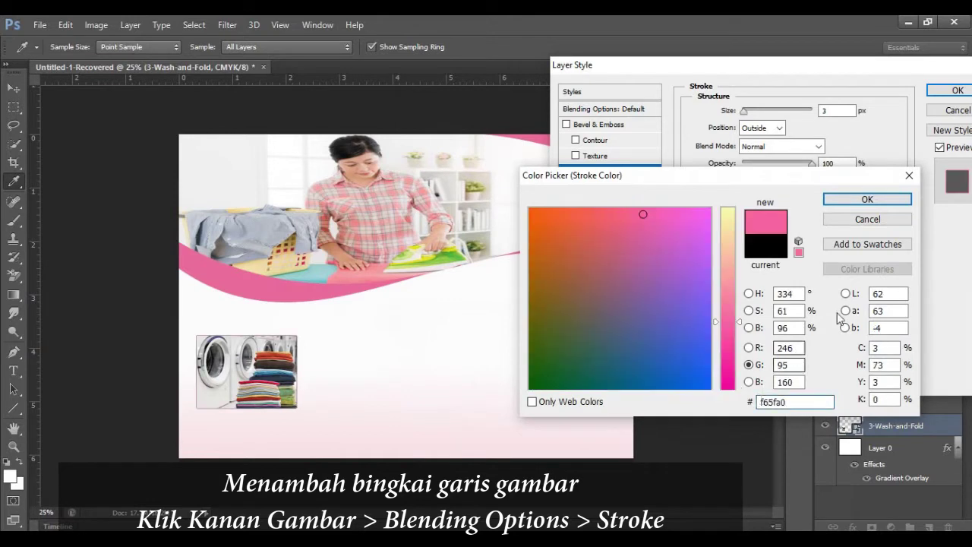
{"action": "left_click", "coordinate": [879, 196]}
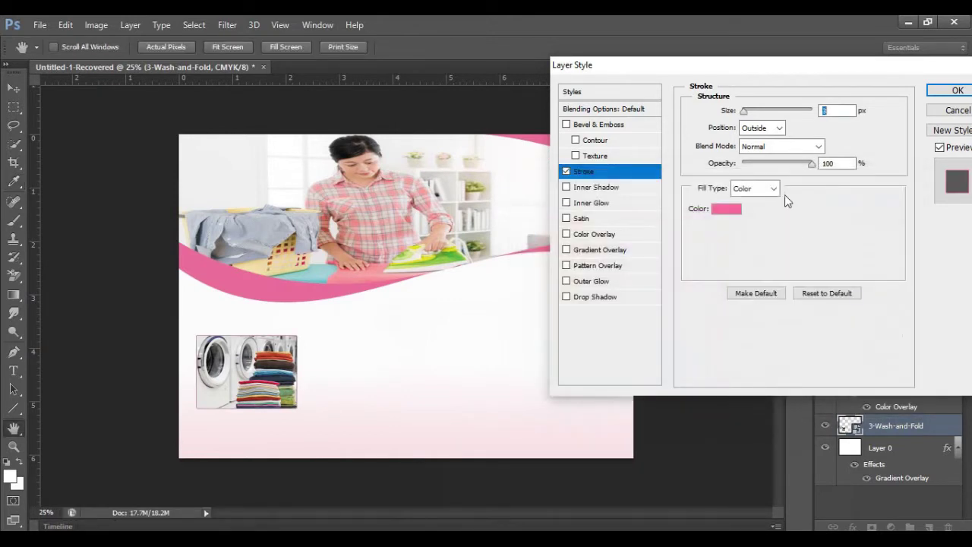
{"action": "left_click_drag", "start_coordinate": [744, 113], "coordinate": [750, 113]}
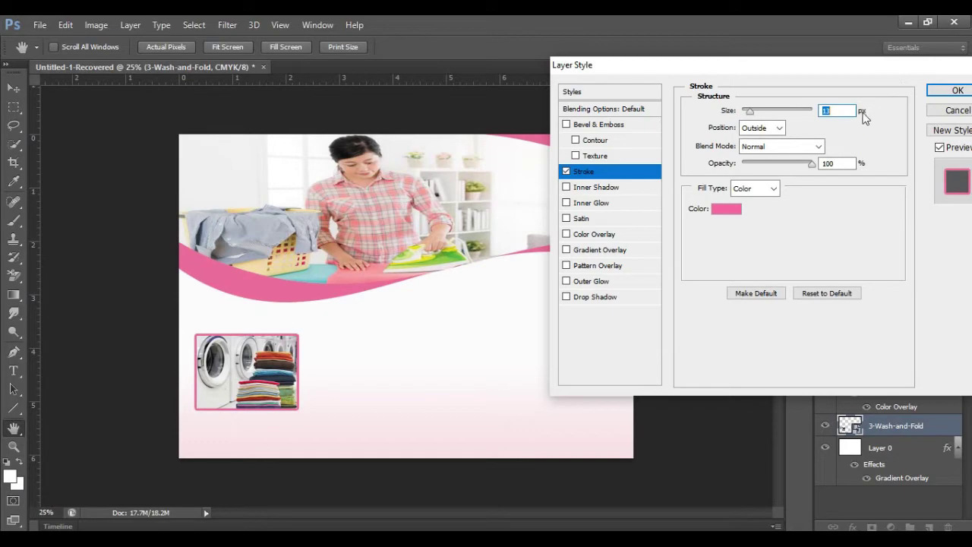
{"action": "left_click", "coordinate": [958, 91]}
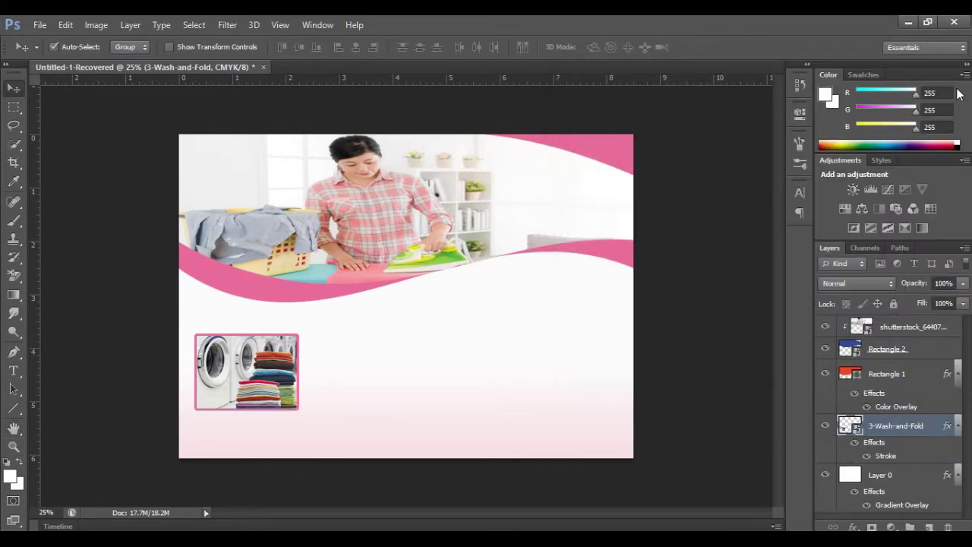
Place the clothes-rack photo, shrink it to match, and move it beside the washer photo.
{"action": "left_click", "coordinate": [40, 24]}
{"action": "left_click", "coordinate": [53, 254]}
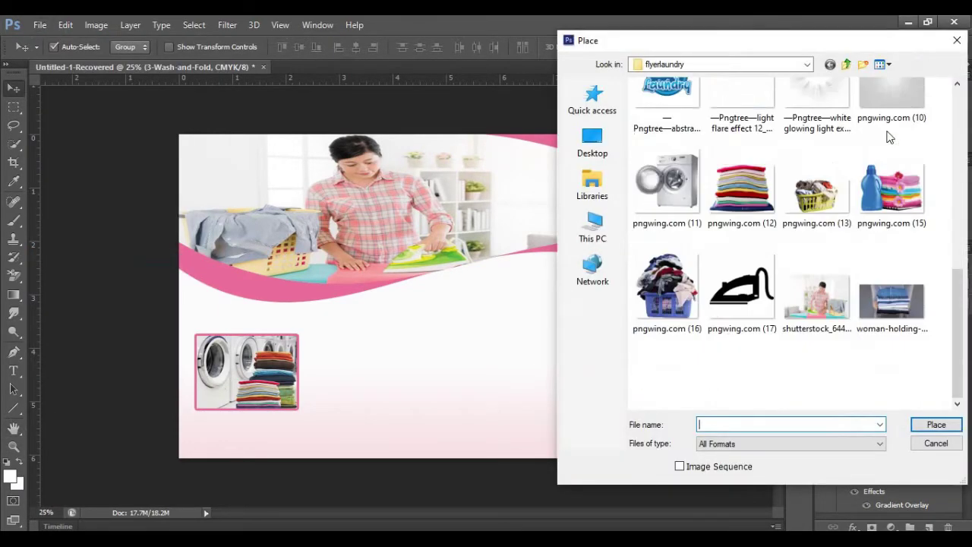
{"action": "double_click", "coordinate": [888, 125]}
{"action": "left_click_drag", "start_coordinate": [575, 408], "coordinate": [298, 408]}
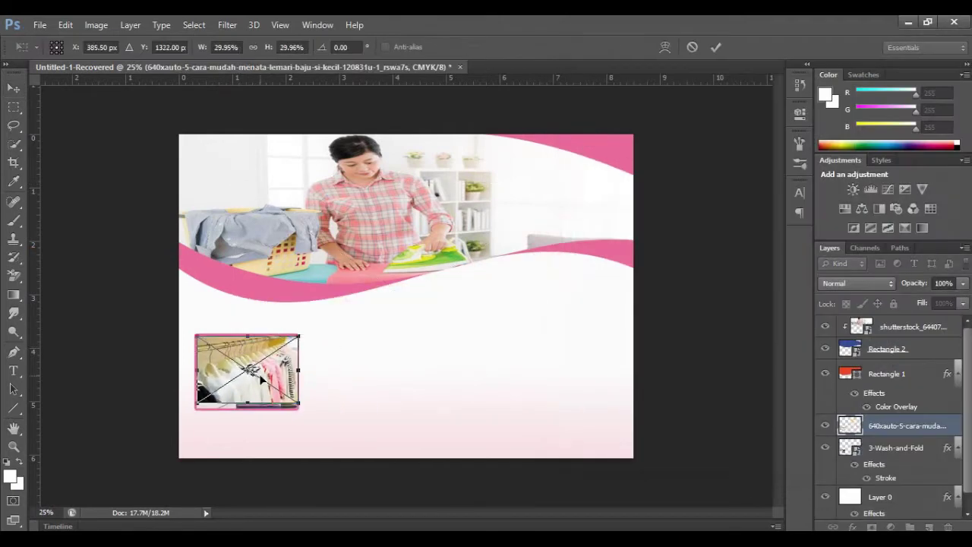
{"action": "left_click", "coordinate": [715, 47]}
{"action": "mouse_move", "coordinate": [244, 395]}
{"action": "left_mouse_down"}
{"action": "mouse_move", "coordinate": [357, 395]}
{"action": "mouse_move", "coordinate": [340, 368]}
{"action": "left_mouse_up"}
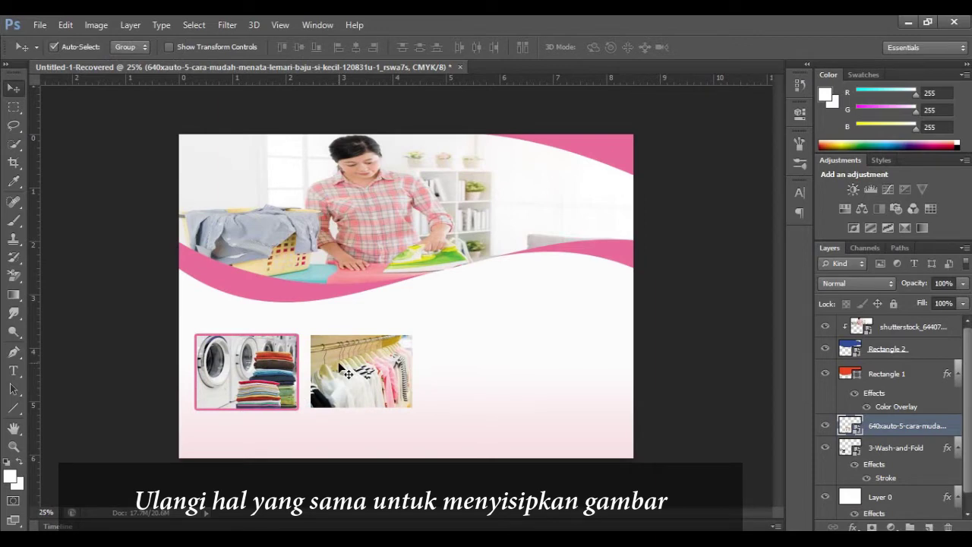
Add the same pink Stroke border to the rack photo and nudge it slightly left.
{"action": "right_click", "coordinate": [903, 425]}
{"action": "left_click", "coordinate": [630, 88]}
{"action": "left_click", "coordinate": [608, 171]}
{"action": "left_click", "coordinate": [718, 220]}
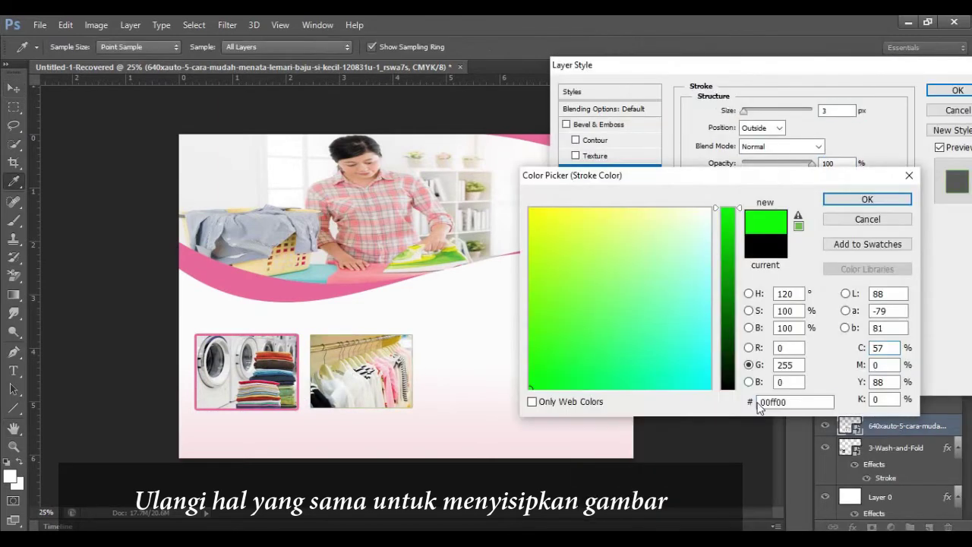
{"action": "left_click", "coordinate": [956, 91]}
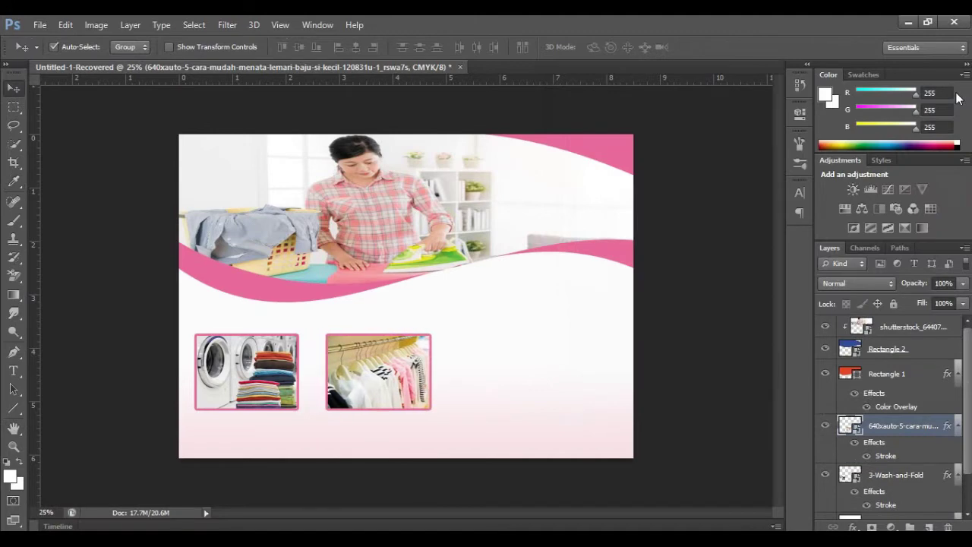
{"action": "left_click_drag", "start_coordinate": [378, 371], "coordinate": [366, 372]}
Place the pill PNG above the background, scale it into a slim bar on the right.
{"action": "scroll", "coordinate": [896, 410], "scroll_direction": "down", "scroll_amount": 3}
{"action": "left_click", "coordinate": [878, 480]}
{"action": "left_click", "coordinate": [39, 24]}
{"action": "left_click", "coordinate": [35, 253]}
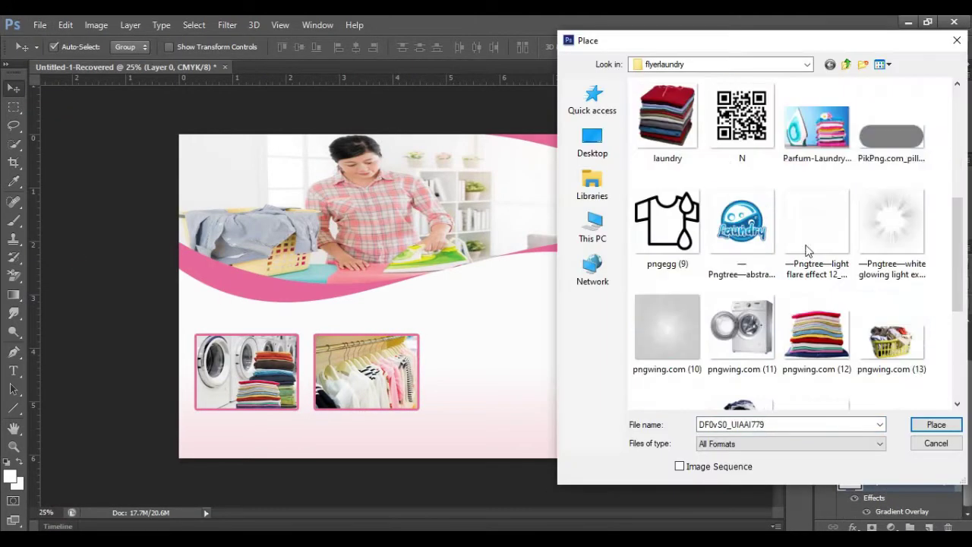
{"action": "double_click", "coordinate": [891, 137]}
{"action": "mouse_move", "coordinate": [623, 372]}
{"action": "left_mouse_down"}
{"action": "mouse_move", "coordinate": [553, 303]}
{"action": "mouse_move", "coordinate": [466, 303]}
{"action": "left_mouse_up"}
{"action": "left_click_drag", "start_coordinate": [395, 281], "coordinate": [538, 302]}
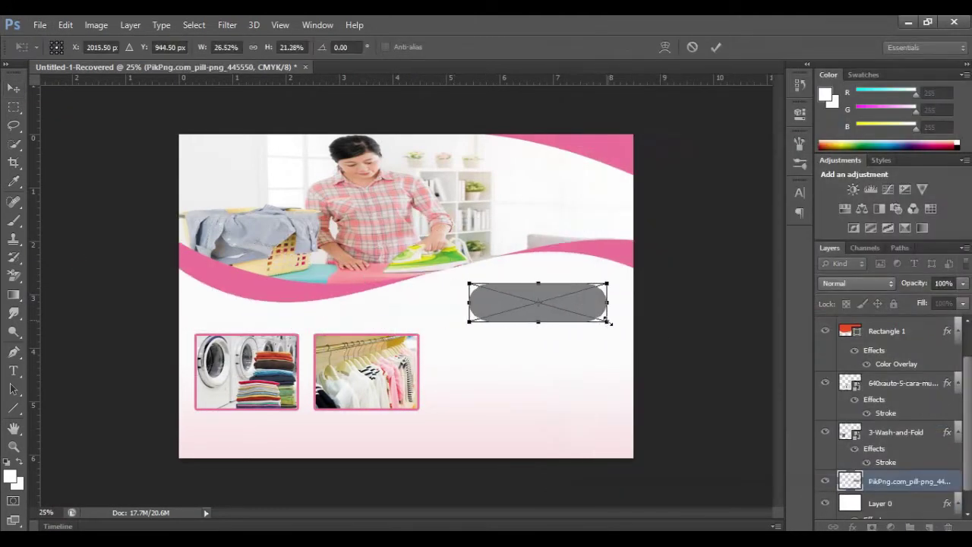
{"action": "mouse_move", "coordinate": [607, 320]}
{"action": "left_mouse_down"}
{"action": "mouse_move", "coordinate": [556, 297]}
{"action": "mouse_move", "coordinate": [512, 294]}
{"action": "mouse_move", "coordinate": [574, 300]}
{"action": "left_mouse_up"}
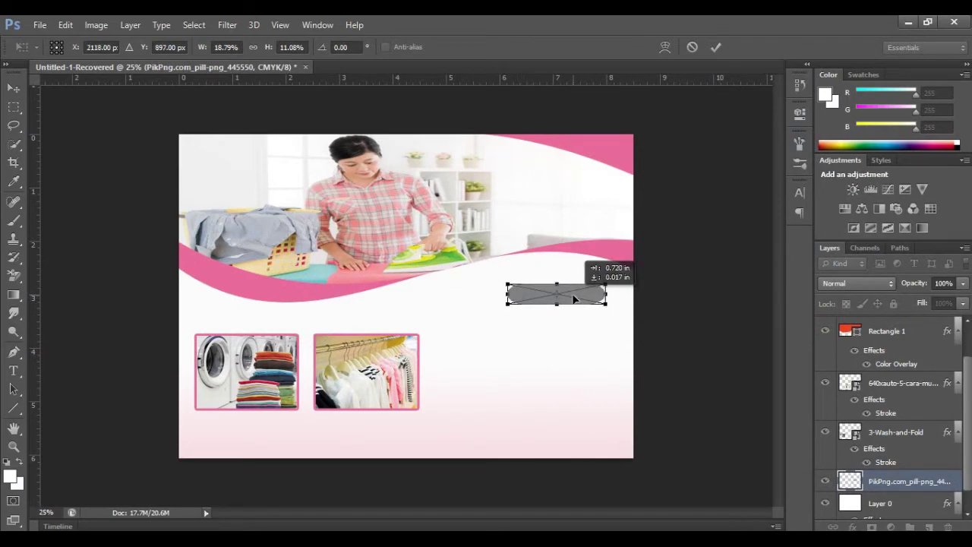
{"action": "left_click", "coordinate": [715, 47]}
Add a pink Color Overlay layer style to the pill shape.
{"action": "right_click", "coordinate": [575, 297]}
{"action": "left_click", "coordinate": [690, 32]}
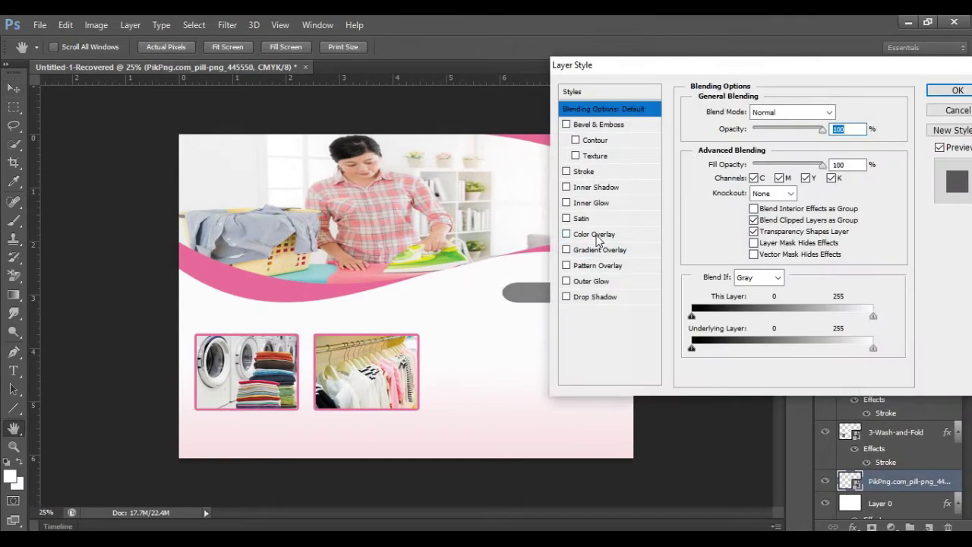
{"action": "left_click", "coordinate": [596, 235]}
{"action": "left_click", "coordinate": [840, 111]}
{"action": "left_click", "coordinate": [643, 212]}
Apply the pink overlay to the pill and zoom in on it.
{"action": "left_click", "coordinate": [868, 197]}
{"action": "left_click", "coordinate": [941, 90]}
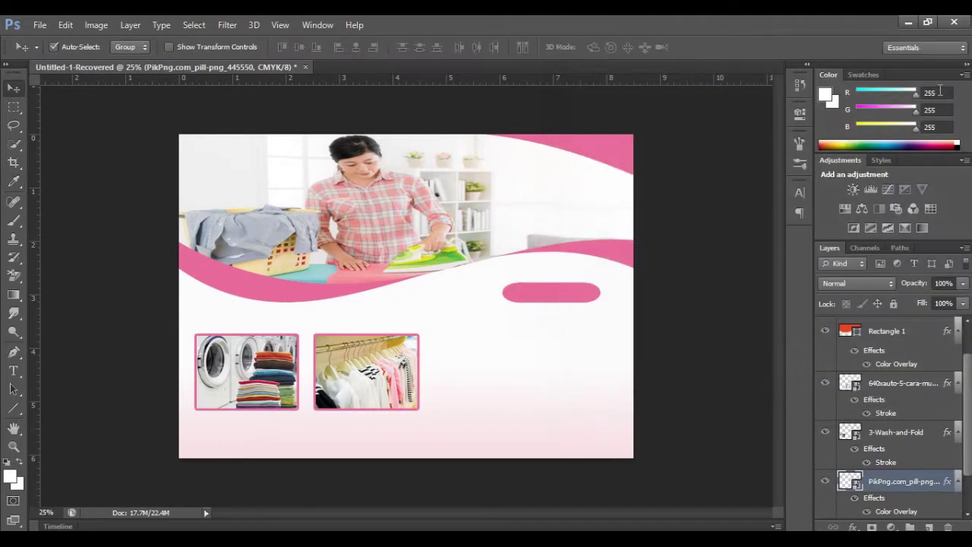
{"action": "key", "text": "z"}
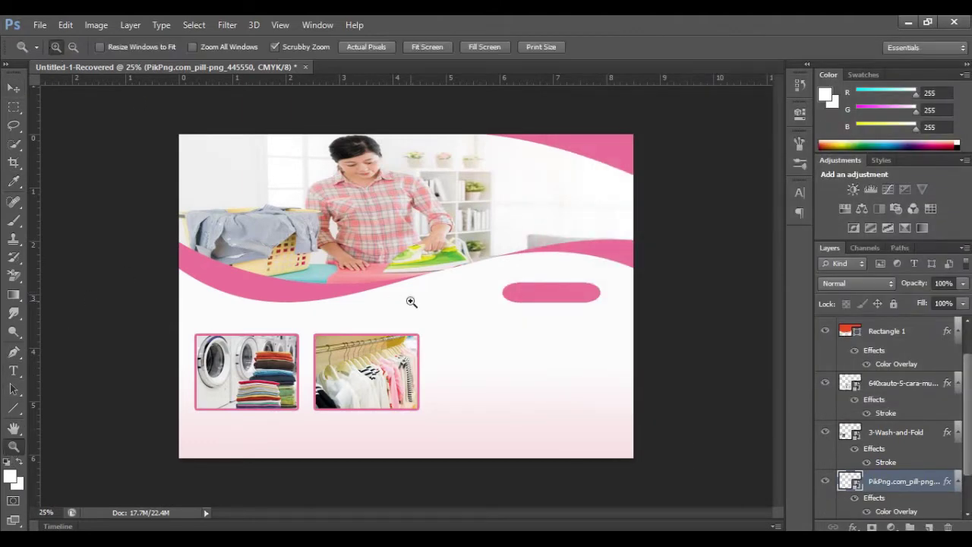
{"action": "left_click", "coordinate": [411, 302]}
Type 'LAYANAN KAMI' inside the pink pill and select it for styling.
{"action": "key", "text": "t"}
{"action": "left_click", "coordinate": [482, 284]}
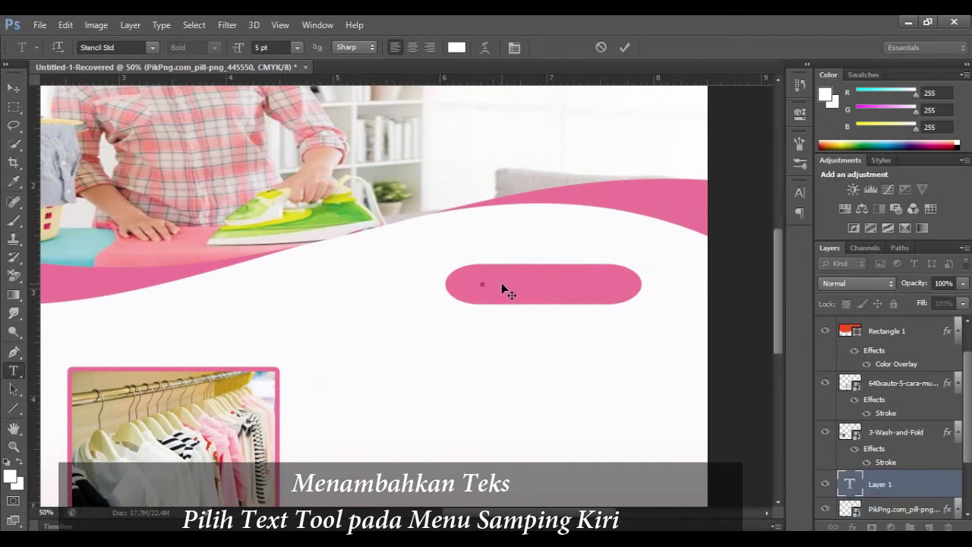
{"action": "type", "text": "LAY"}
{"action": "type", "text": "ANAN KAMI"}
{"action": "left_click_drag", "start_coordinate": [482, 281], "coordinate": [549, 288]}
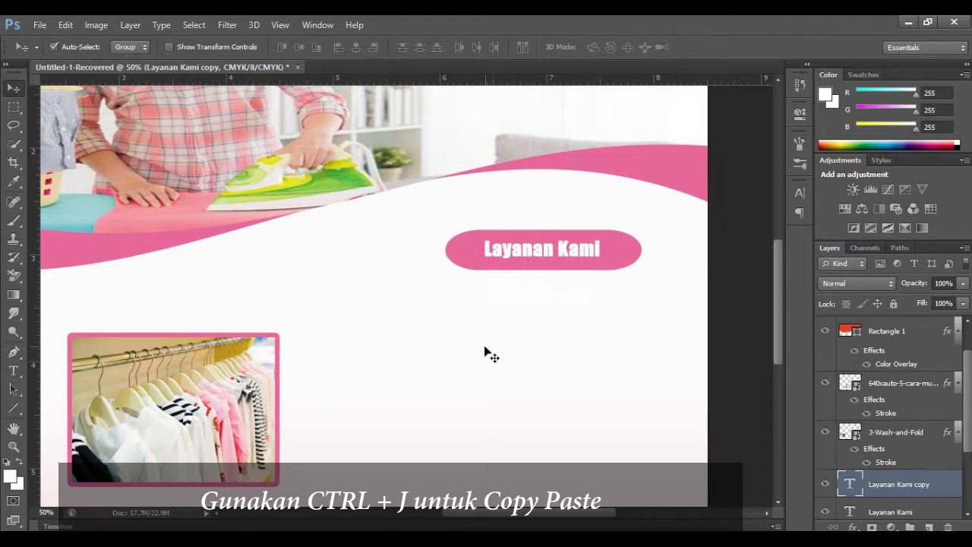
Change the copied heading text's colour to black.
{"action": "left_click", "coordinate": [13, 371]}
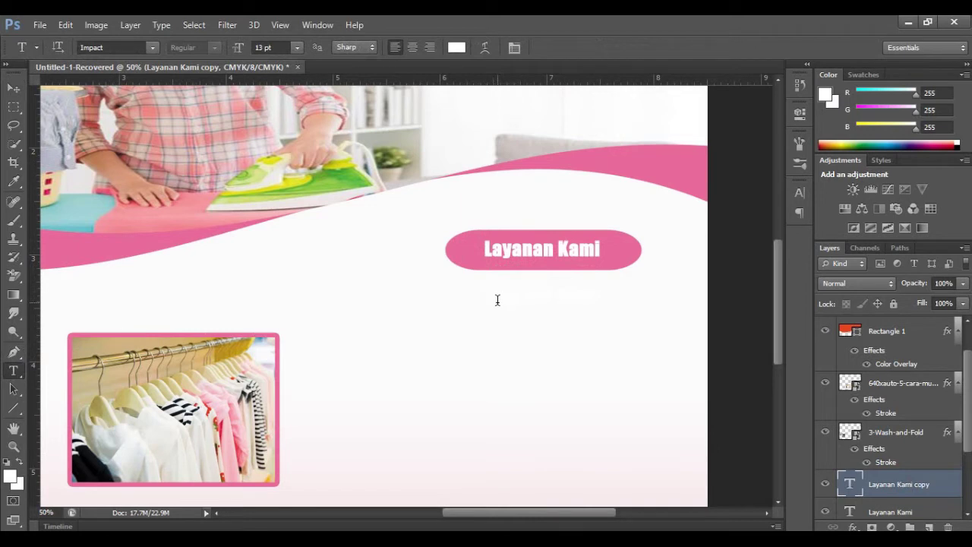
{"action": "left_click_drag", "start_coordinate": [491, 300], "coordinate": [613, 307]}
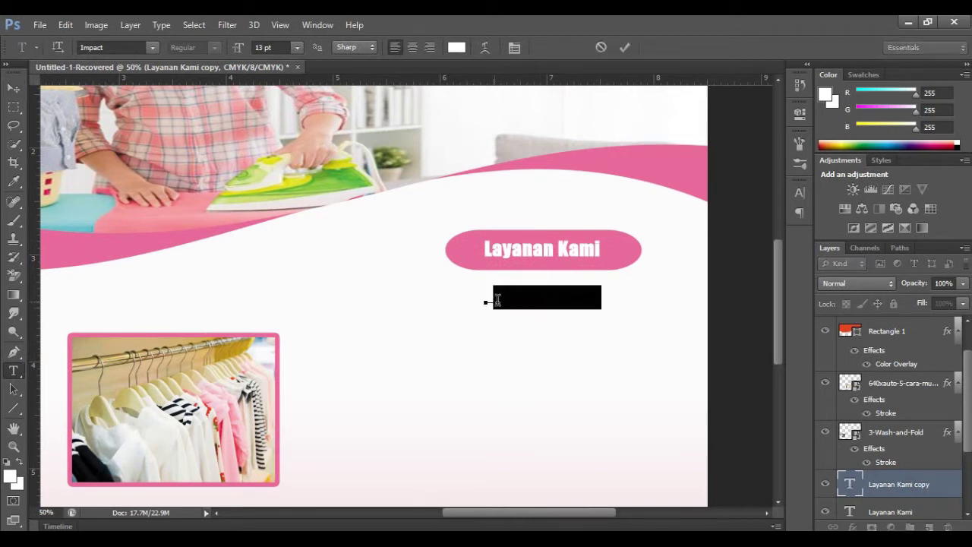
{"action": "left_click_drag", "start_coordinate": [484, 298], "coordinate": [627, 311]}
{"action": "left_click", "coordinate": [456, 47]}
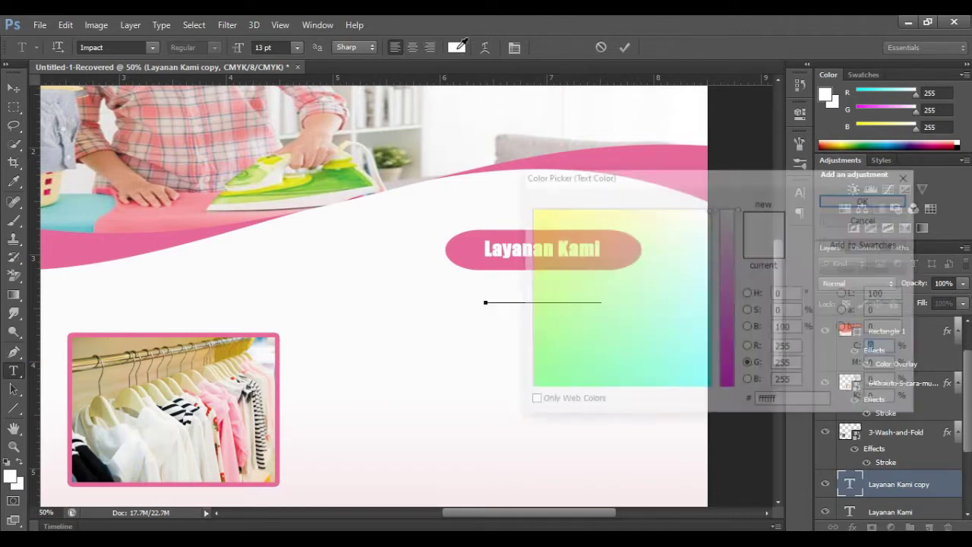
{"action": "left_click_drag", "start_coordinate": [739, 209], "coordinate": [739, 389]}
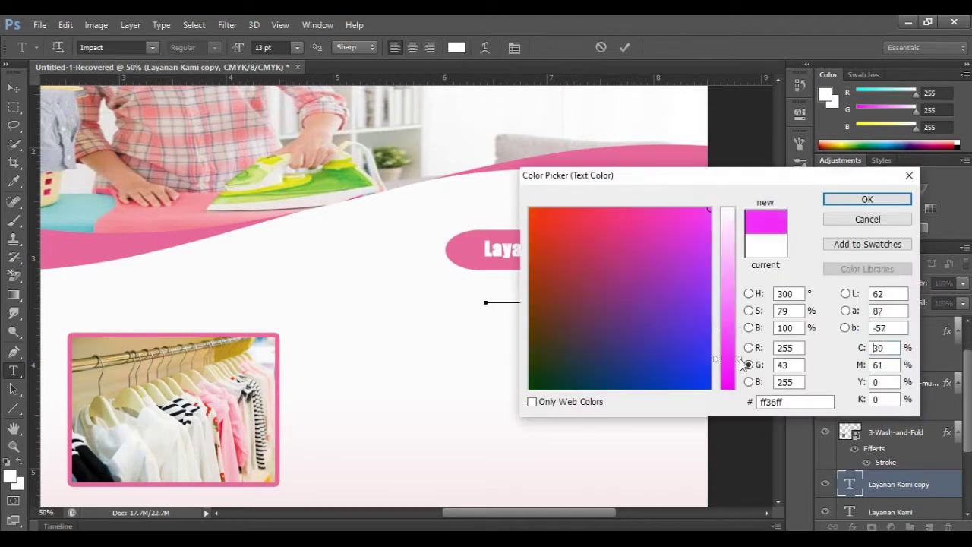
{"action": "left_click", "coordinate": [530, 383]}
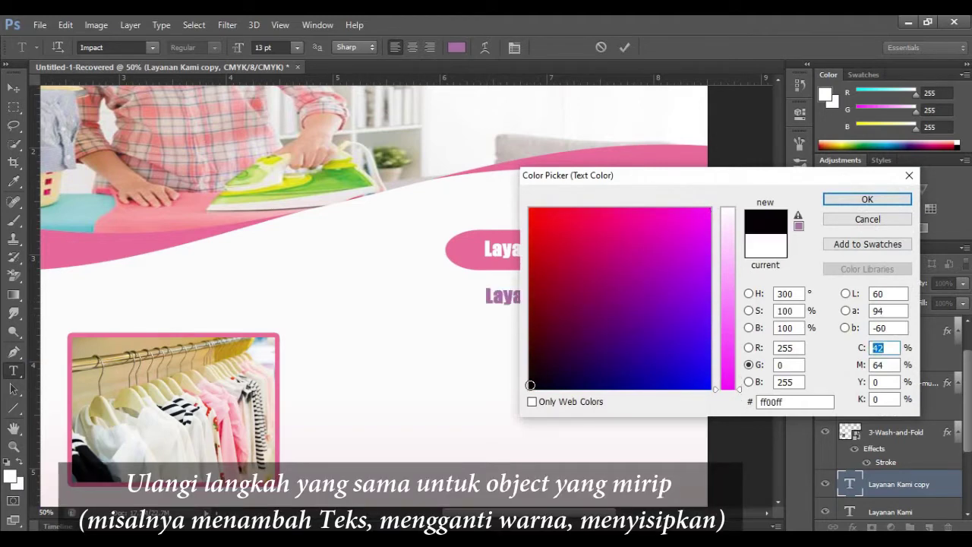
{"action": "left_click", "coordinate": [854, 196]}
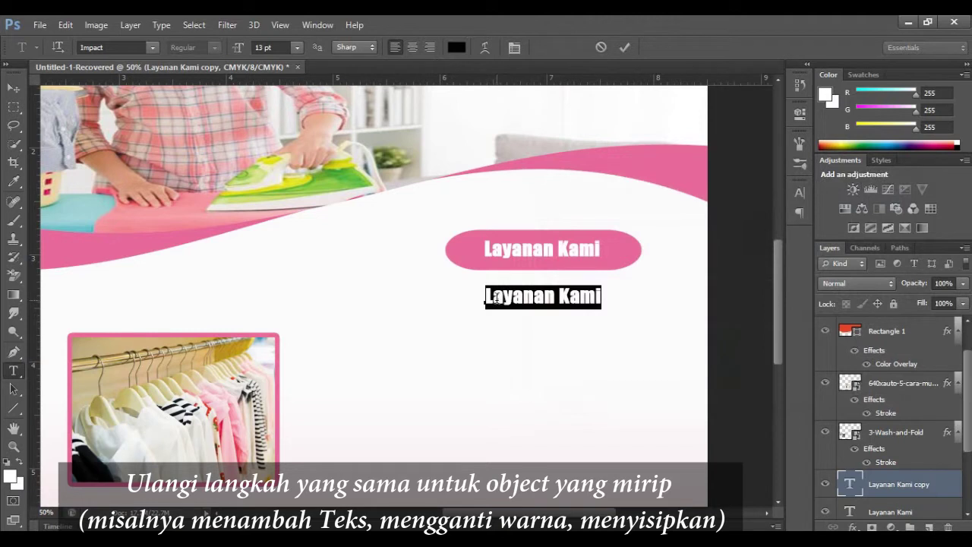
Replace the copied text with 'Cuci Kering' and 'Rp. 4000 / Kg' on a new line.
{"action": "left_click_drag", "start_coordinate": [486, 298], "coordinate": [604, 301]}
{"action": "type", "text": "Cuci Kering"}
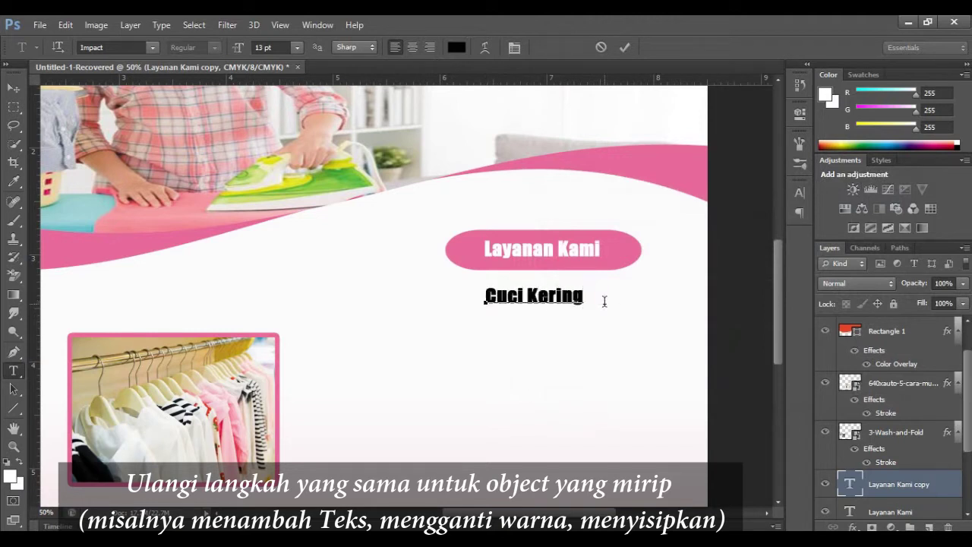
{"action": "key", "text": "Return"}
{"action": "type", "text": "Rp. 4000 / K"}
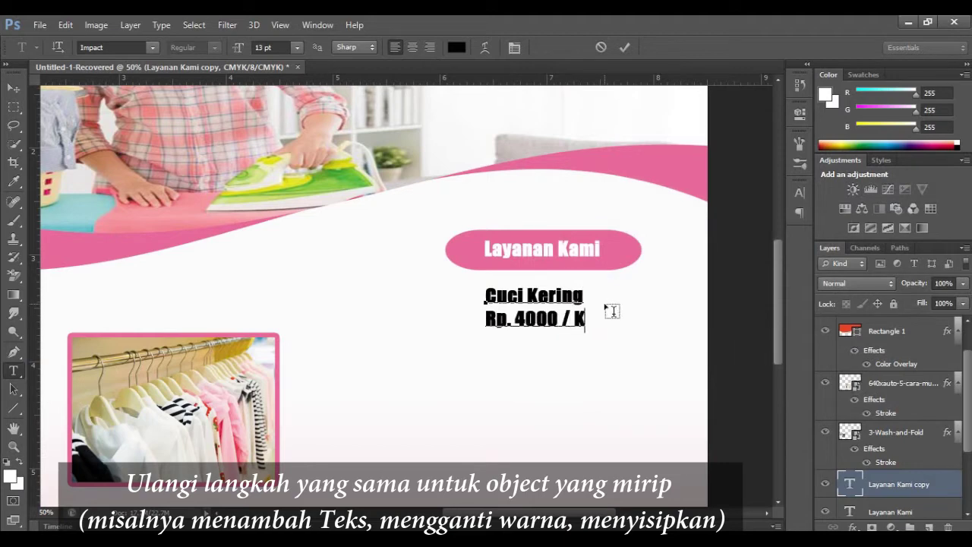
{"action": "type", "text": "g"}
{"action": "left_click", "coordinate": [627, 47]}
Switch the Cuci Kering entry's font to Arial and commit the text.
{"action": "left_click", "coordinate": [152, 47]}
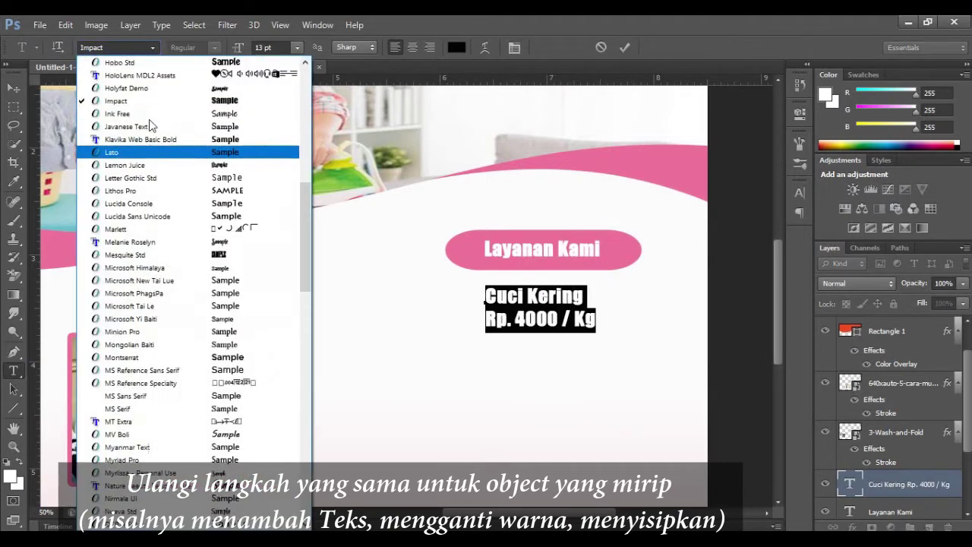
{"action": "left_click", "coordinate": [131, 119]}
{"action": "key", "text": "ctrl+t"}
{"action": "left_click", "coordinate": [624, 47]}
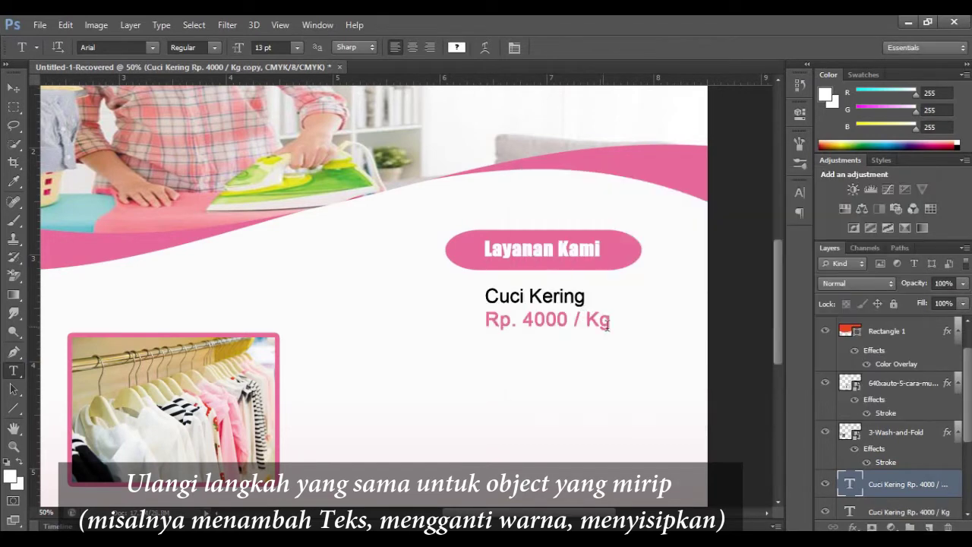
{"action": "left_click", "coordinate": [14, 88]}
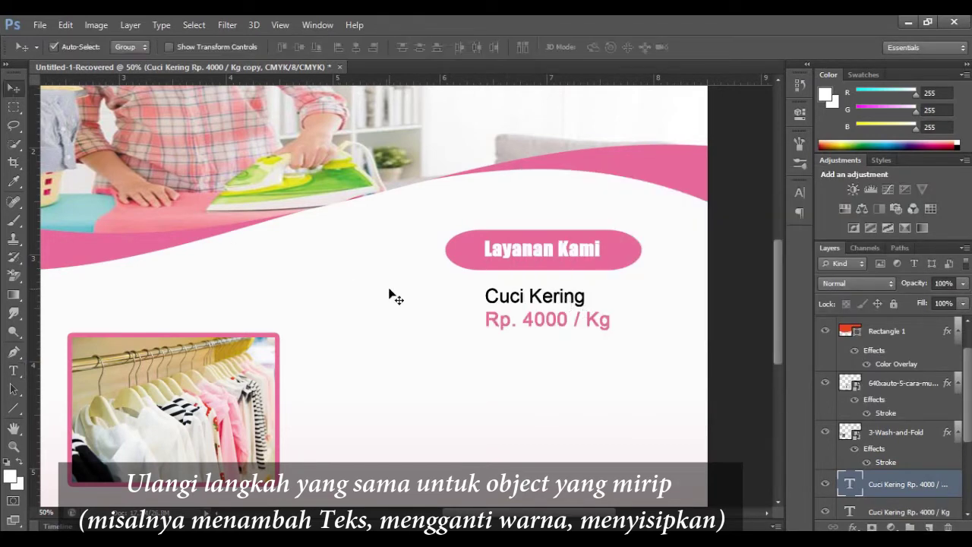
Move the duplicated entry below Cuci Kering and align it.
{"action": "left_click_drag", "start_coordinate": [507, 299], "coordinate": [511, 339]}
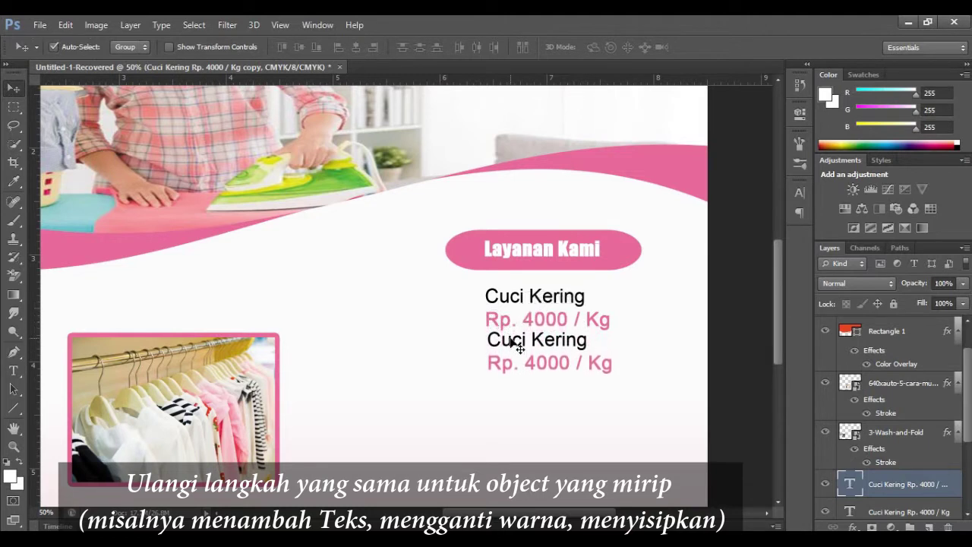
{"action": "key", "text": "shift+Left"}
{"action": "key", "text": "shift+Down"}
{"action": "key", "text": "Left"}
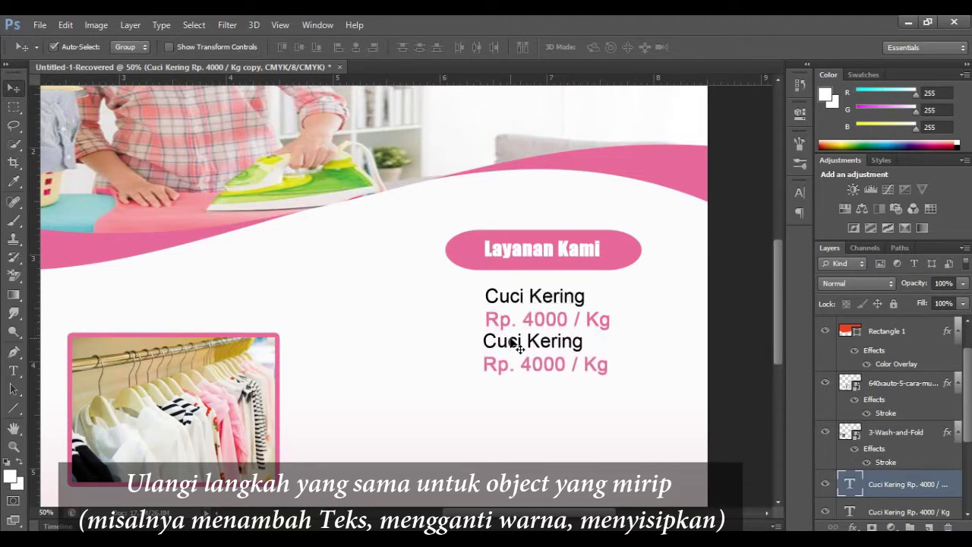
{"action": "key", "text": "Right"}
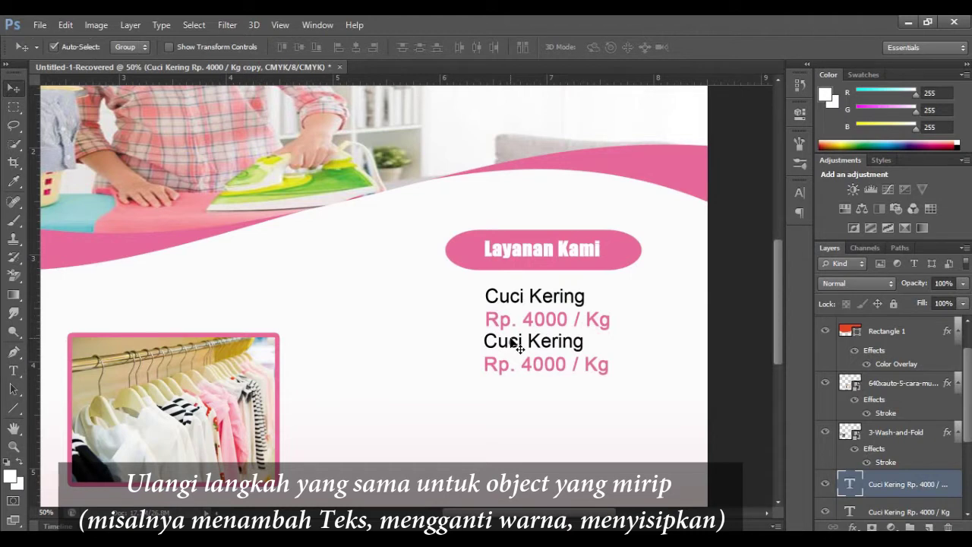
Edit the copy to read 'Cuci Basah' at 'Rp. 3500 / Kg', then duplicate it with Ctrl+J.
{"action": "left_click", "coordinate": [13, 371]}
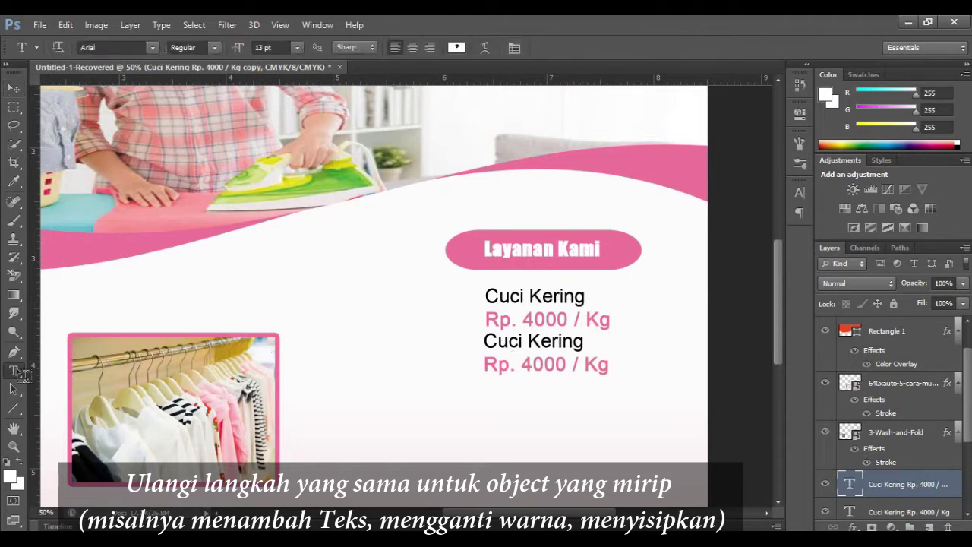
{"action": "left_click_drag", "start_coordinate": [530, 341], "coordinate": [587, 341]}
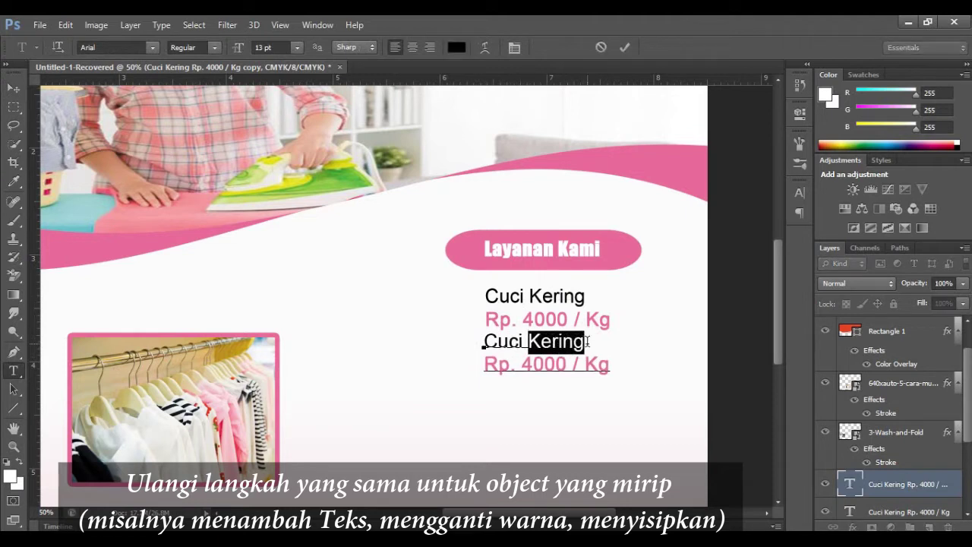
{"action": "type", "text": "Basah"}
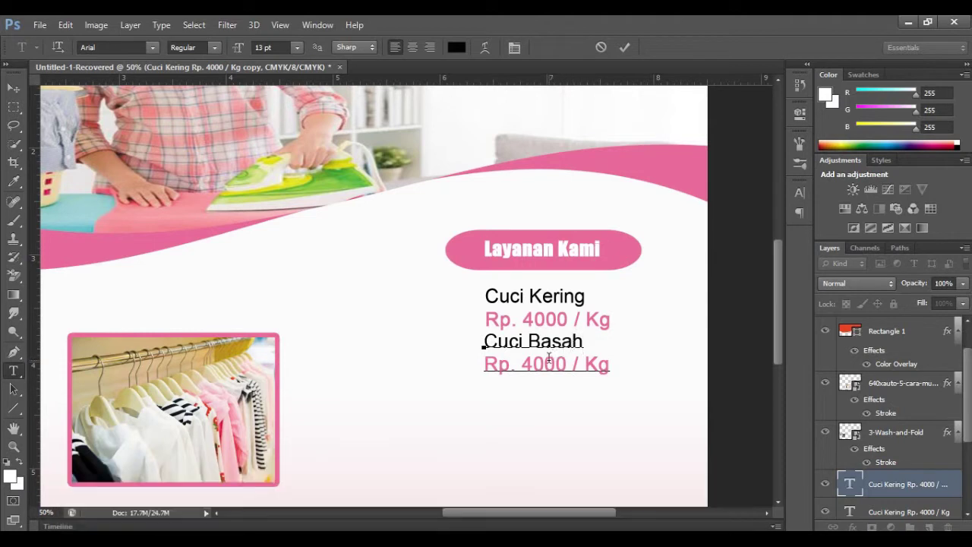
{"action": "left_click_drag", "start_coordinate": [521, 365], "coordinate": [533, 365]}
{"action": "type", "text": "3"}
{"action": "left_click_drag", "start_coordinate": [534, 364], "coordinate": [539, 364]}
{"action": "type", "text": "5"}
{"action": "left_click", "coordinate": [624, 49]}
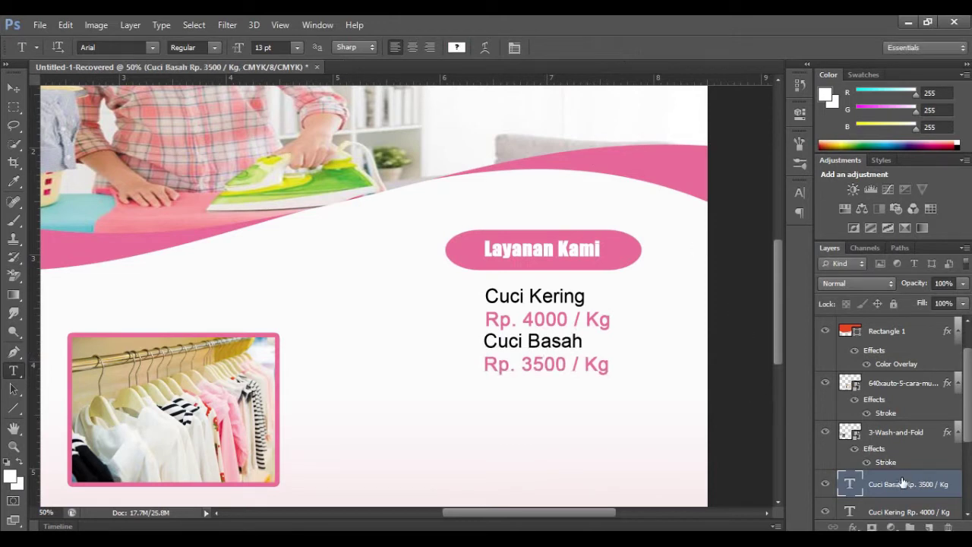
{"action": "key", "text": "ctrl+j"}
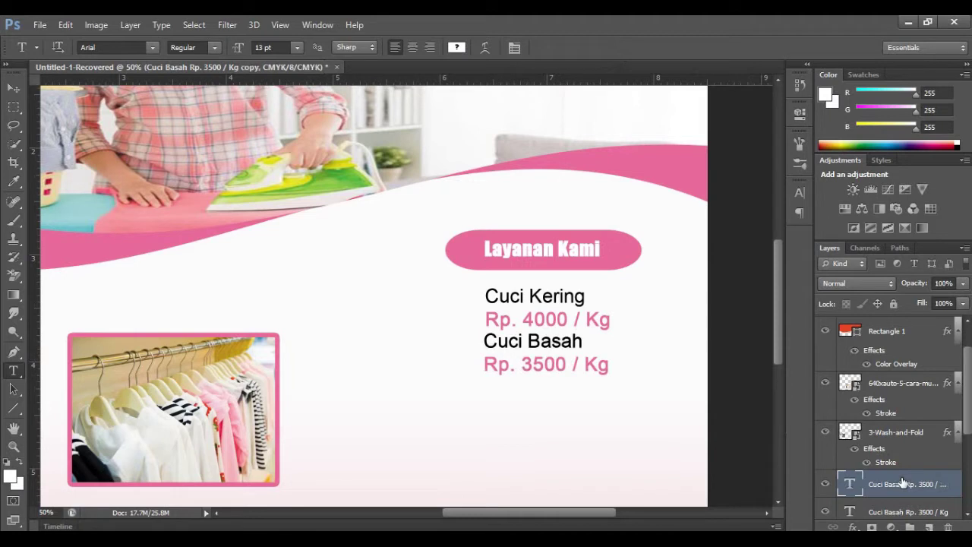
Move the copy below Cuci Basah and change it to 'Cuci + Setrika' at 'Rp. 5000 / Kg'.
{"action": "left_click", "coordinate": [13, 89]}
{"action": "left_click_drag", "start_coordinate": [532, 341], "coordinate": [533, 387]}
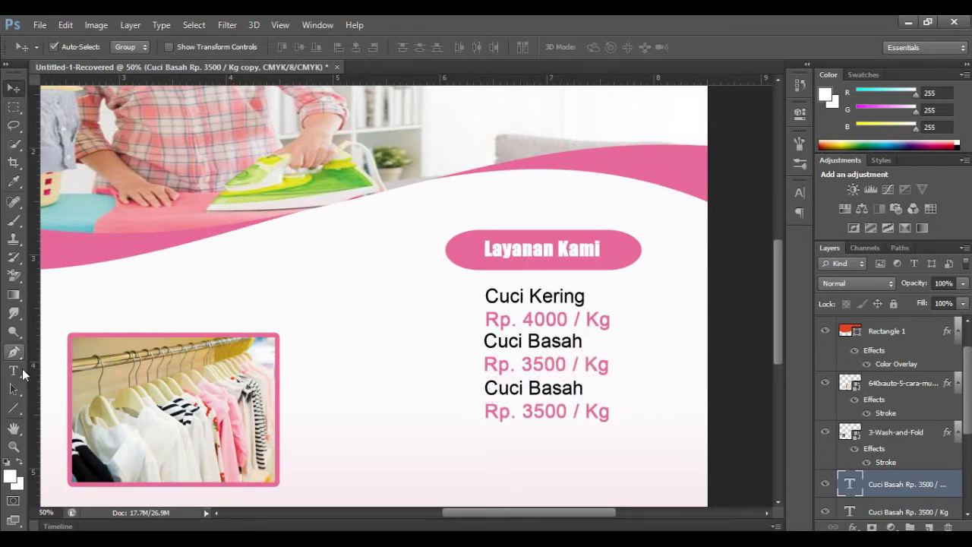
{"action": "left_click", "coordinate": [12, 372]}
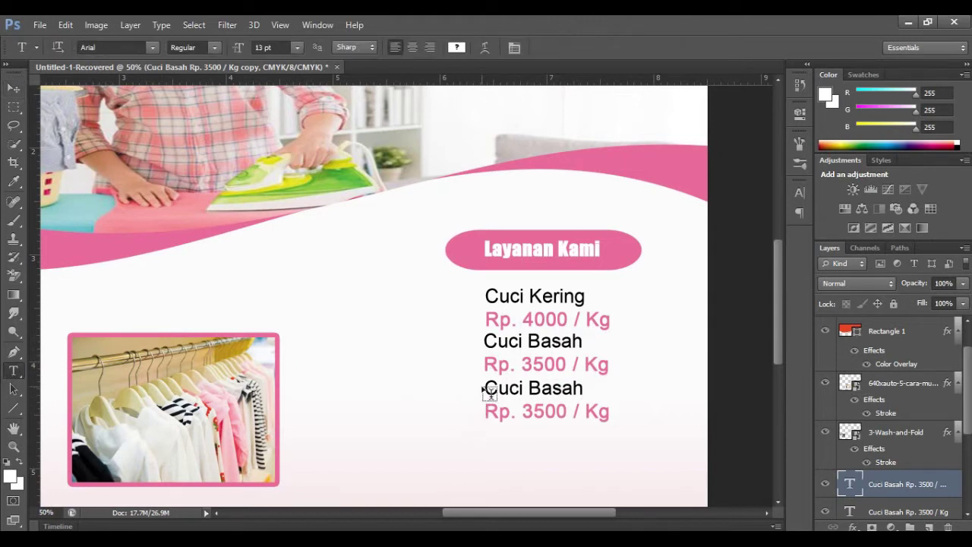
{"action": "left_click_drag", "start_coordinate": [487, 382], "coordinate": [579, 387]}
{"action": "type", "text": "C"}
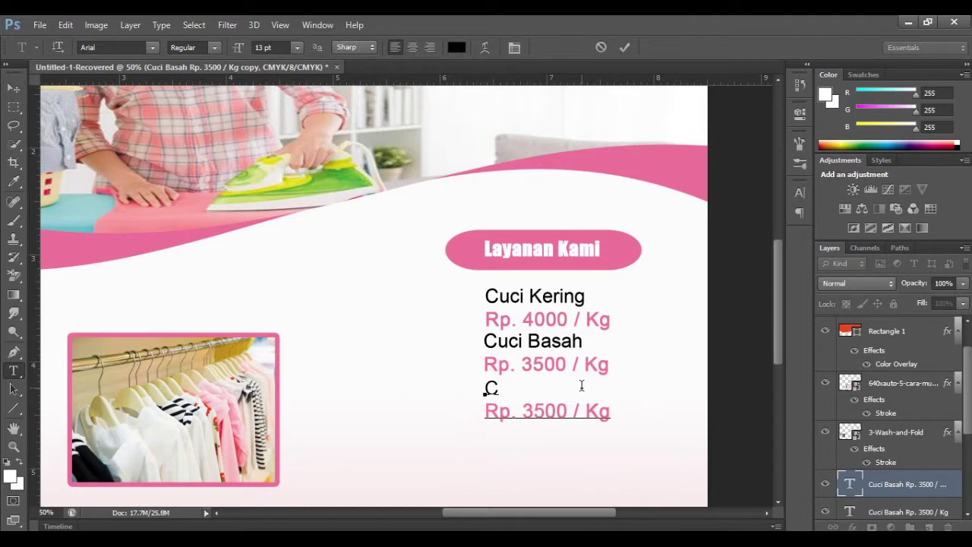
{"action": "type", "text": "uci Ke"}
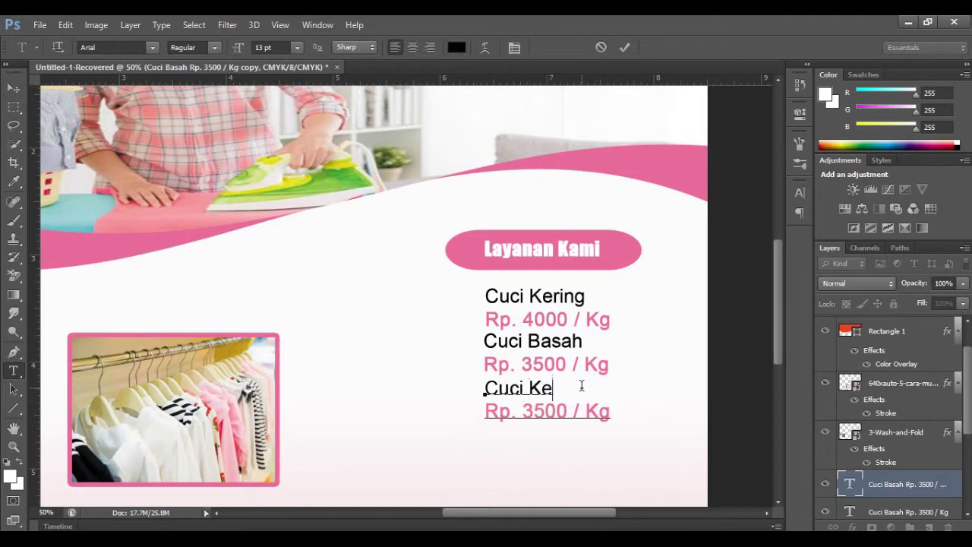
{"action": "type", "text": "ri"}
{"action": "key", "text": "BackSpace"}
{"action": "key", "text": "BackSpace"}
{"action": "key", "text": "BackSpace"}
{"action": "key", "text": "BackSpace"}
{"action": "type", "text": "+ "}
{"action": "type", "text": "Set"}
{"action": "type", "text": "rika"}
{"action": "left_click_drag", "start_coordinate": [533, 411], "coordinate": [567, 411]}
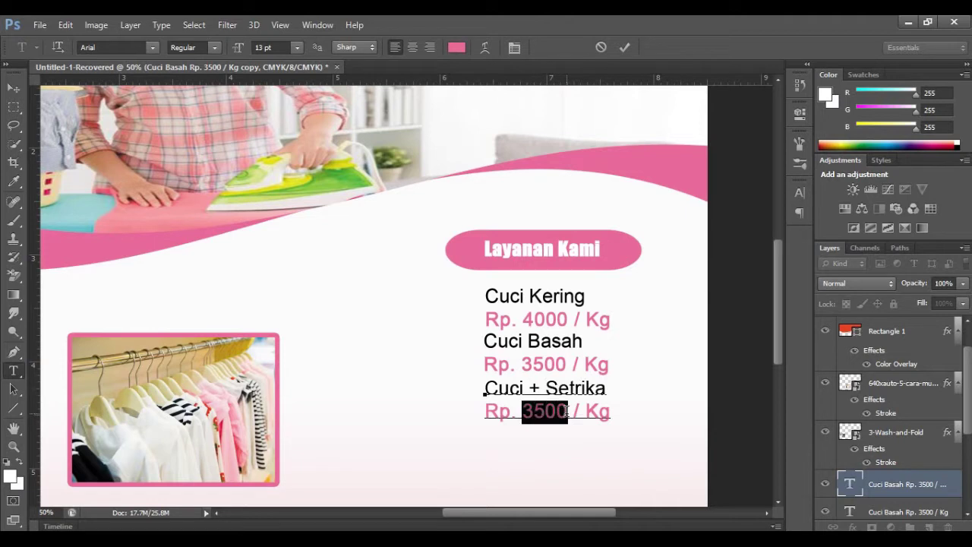
{"action": "type", "text": "5000"}
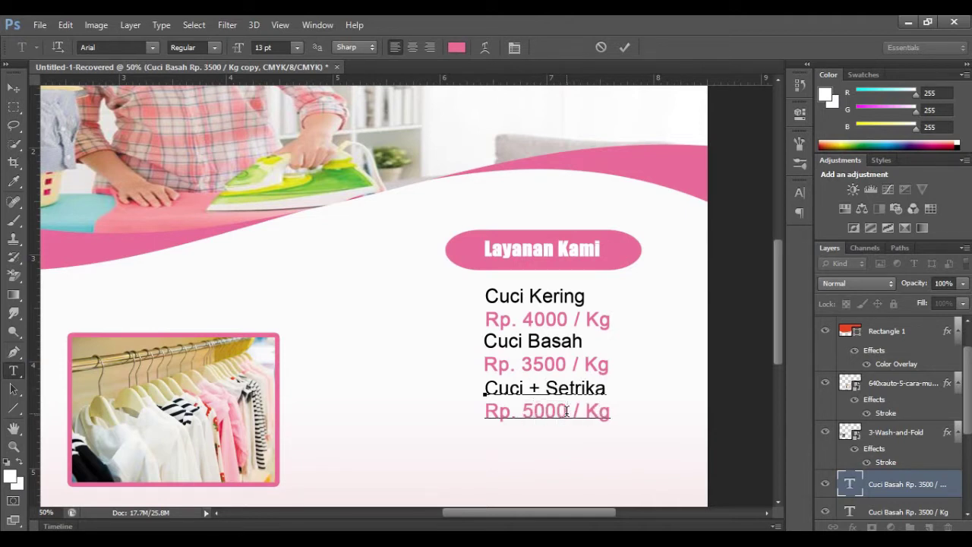
{"action": "left_click", "coordinate": [626, 47]}
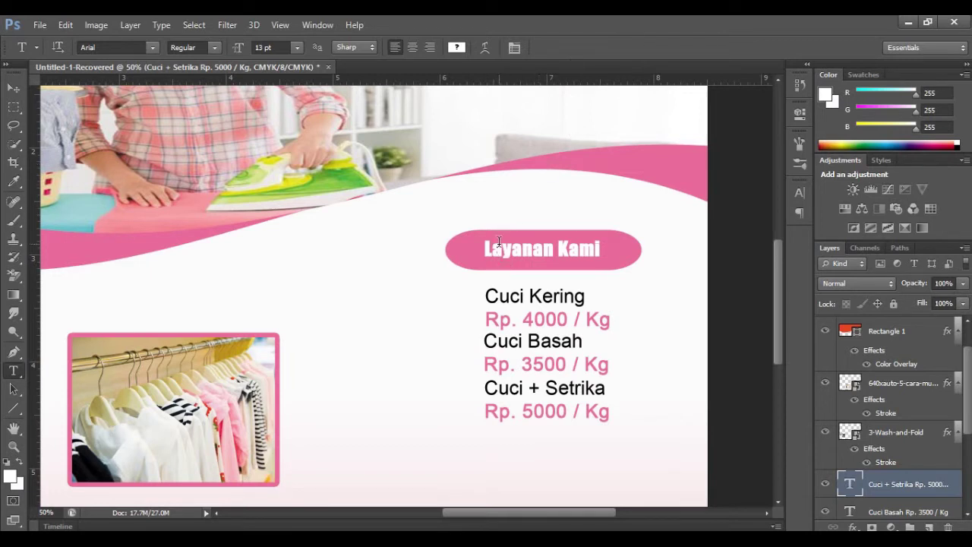
Nudge the pink pill and the Layanan Kami heading upward.
{"action": "left_click", "coordinate": [14, 91]}
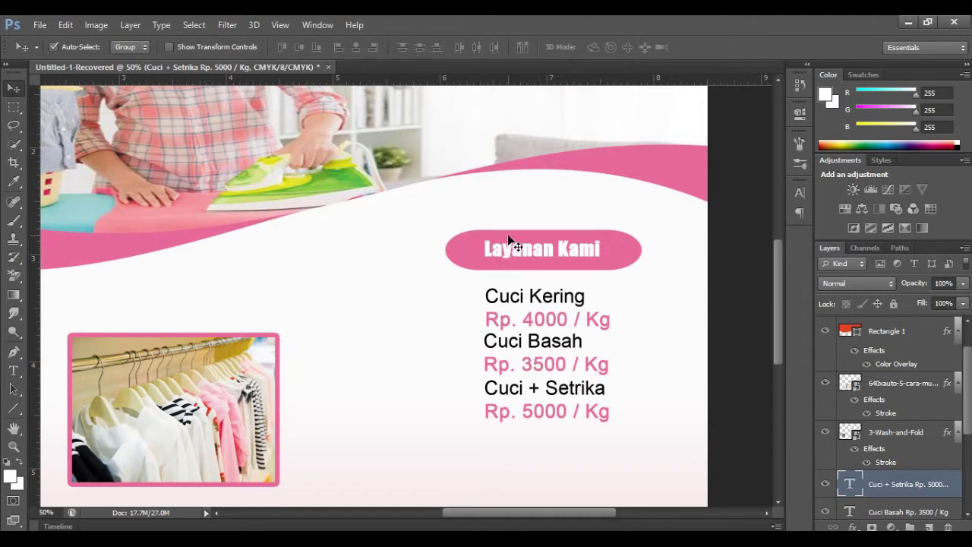
{"action": "left_click", "coordinate": [508, 237]}
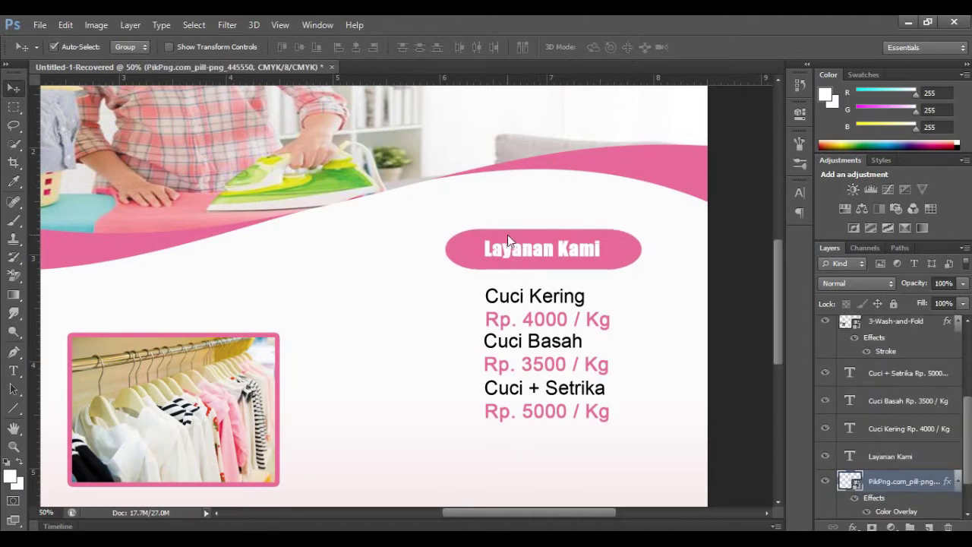
{"action": "key", "text": "shift+Up"}
{"action": "key", "text": "shift+Up"}
{"action": "key", "text": "shift+Up"}
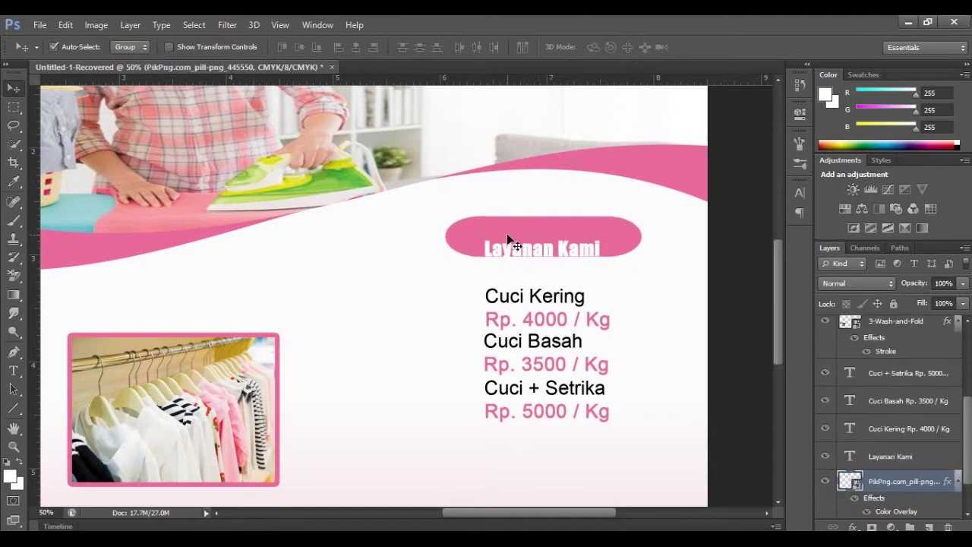
{"action": "key", "text": "Down"}
{"action": "key", "text": "Down"}
{"action": "key", "text": "Down"}
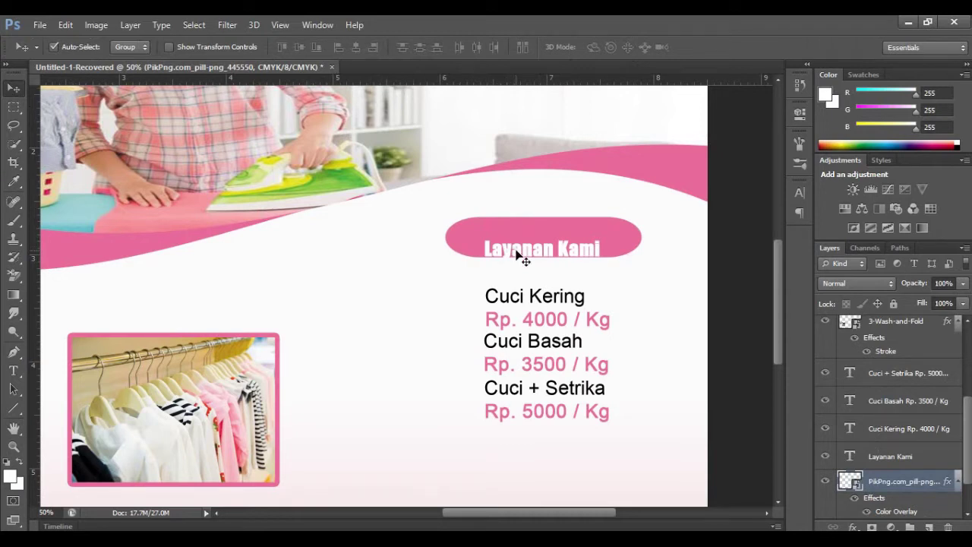
{"action": "left_click", "coordinate": [516, 255]}
{"action": "key", "text": "shift+Up"}
{"action": "key", "text": "shift+Up"}
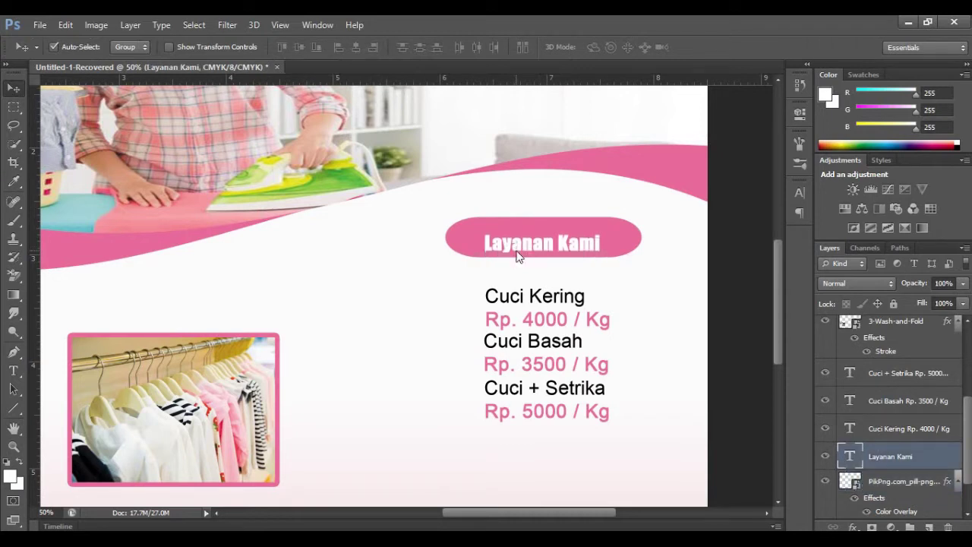
{"action": "key", "text": "shift+Up"}
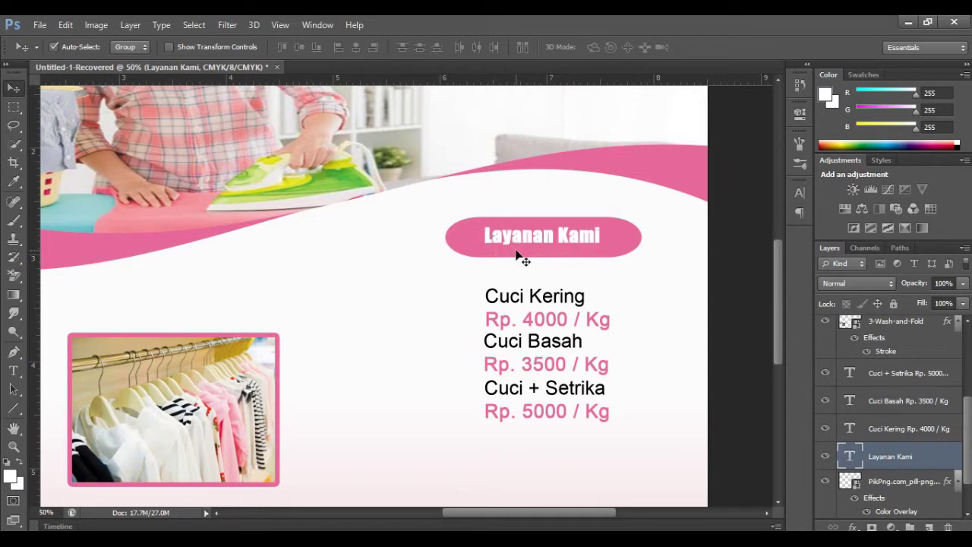
{"action": "key", "text": "Down"}
Nudge the Cuci Kering, Cuci Basah and Cuci + Setrika entries up with the arrow keys.
{"action": "left_click", "coordinate": [541, 301]}
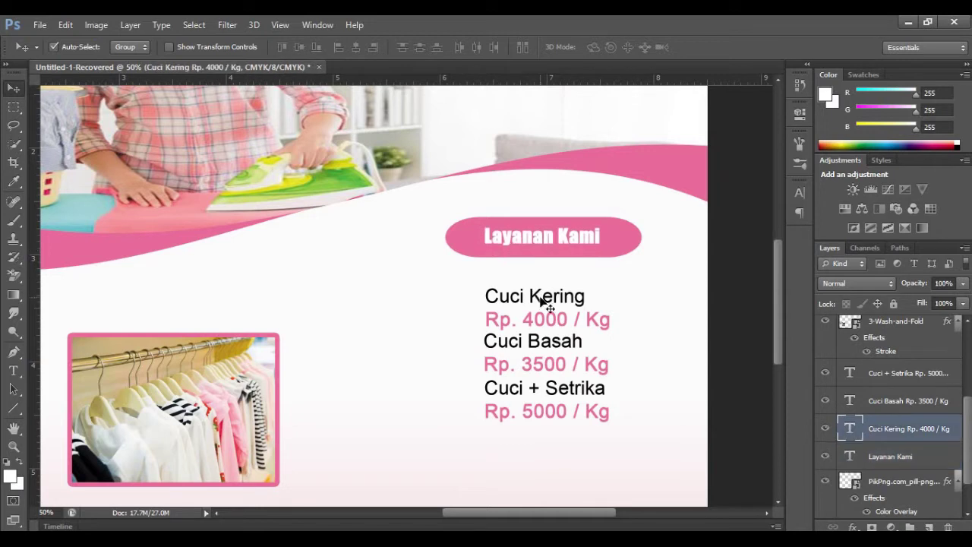
{"action": "key", "text": "shift+Up"}
{"action": "key", "text": "shift+Up"}
{"action": "key", "text": "Up"}
{"action": "key", "text": "Up"}
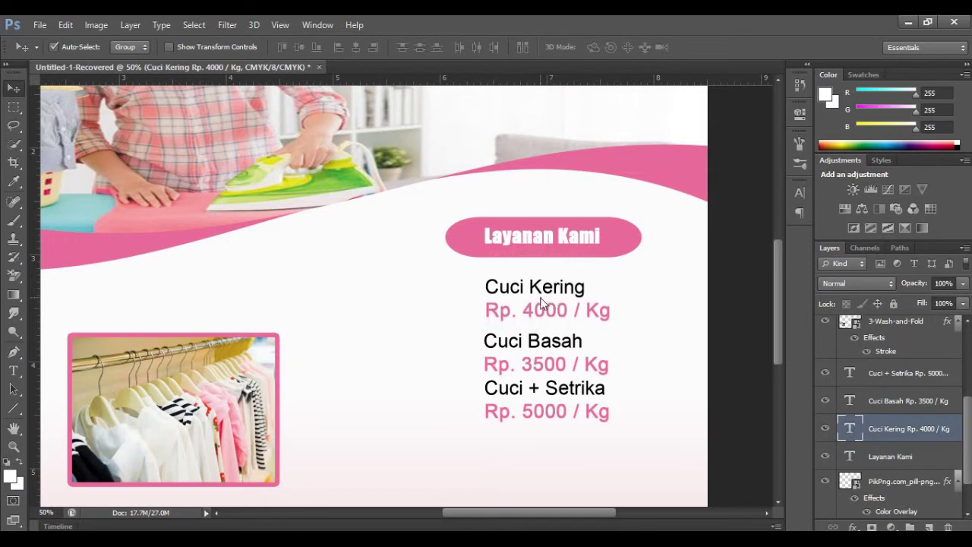
{"action": "key", "text": "Up"}
{"action": "key", "text": "Up"}
{"action": "key", "text": "Up"}
{"action": "key", "text": "Up"}
{"action": "key", "text": "Up"}
{"action": "key", "text": "Up"}
{"action": "key", "text": "Up"}
{"action": "key", "text": "Up"}
{"action": "key", "text": "Up"}
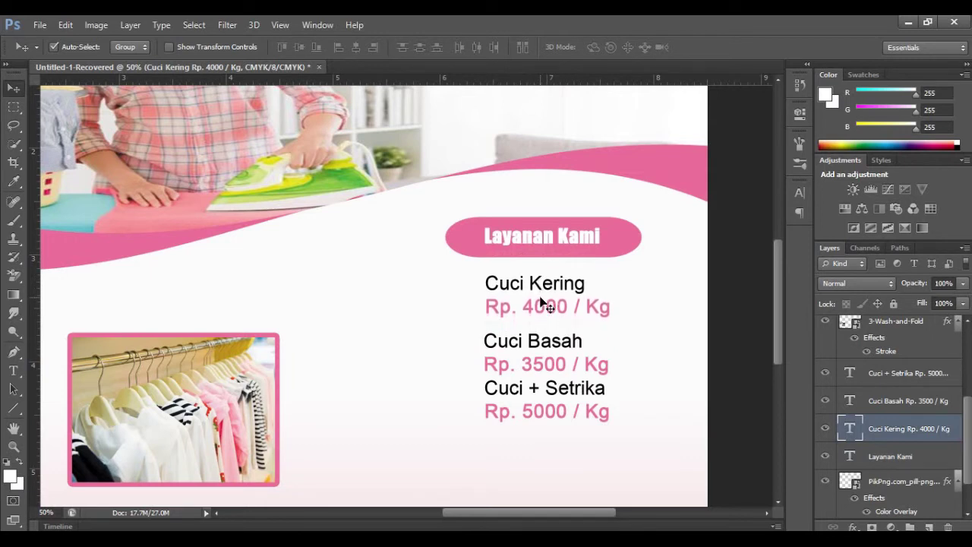
{"action": "left_click", "coordinate": [545, 346]}
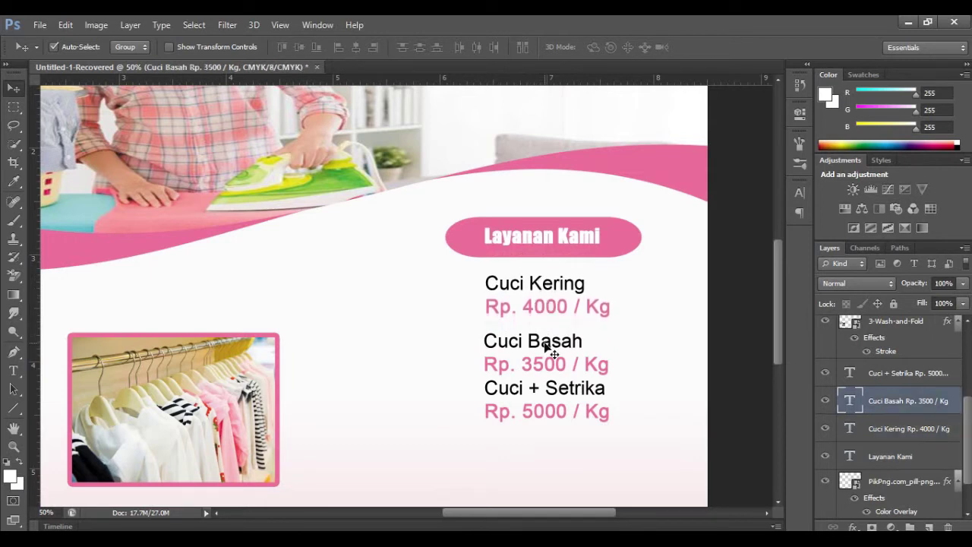
{"action": "key", "text": "Up"}
{"action": "key", "text": "Up"}
{"action": "key", "text": "Up"}
{"action": "key", "text": "Up"}
{"action": "key", "text": "Up"}
{"action": "key", "text": "Up"}
{"action": "key", "text": "Up"}
{"action": "key", "text": "Up"}
{"action": "key", "text": "Up"}
{"action": "key", "text": "Up"}
{"action": "key", "text": "Up"}
{"action": "key", "text": "Up"}
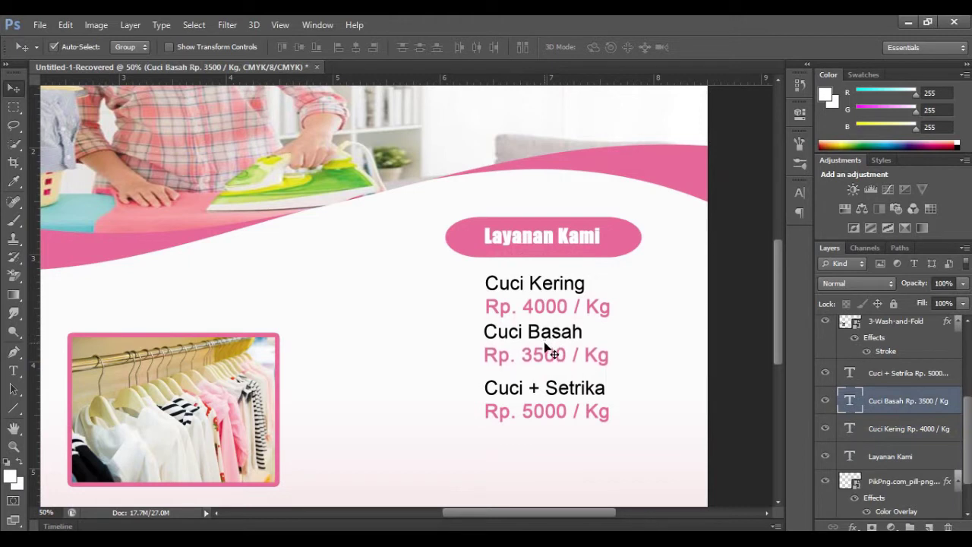
{"action": "key", "text": "Up"}
{"action": "key", "text": "Up"}
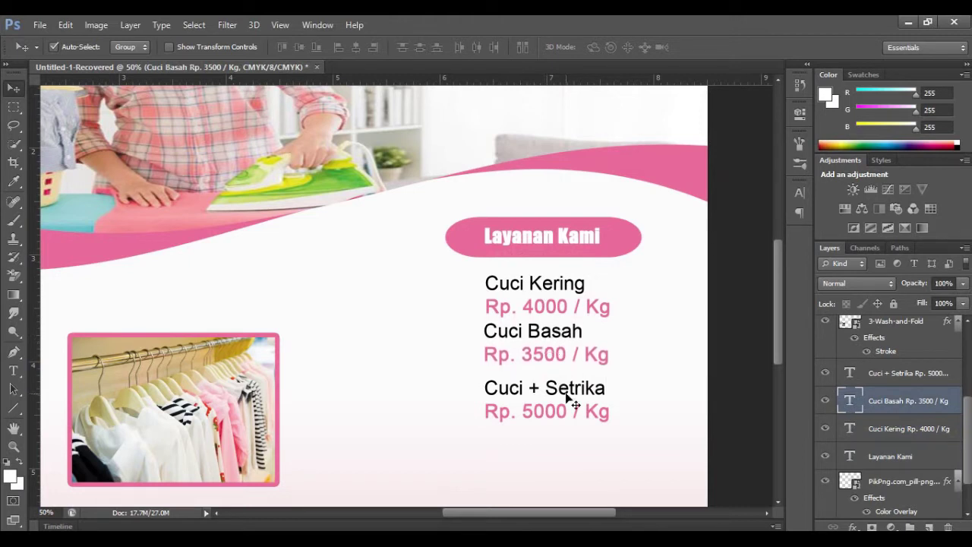
{"action": "left_click", "coordinate": [568, 399]}
{"action": "key", "text": "Up"}
{"action": "key", "text": "Up"}
{"action": "key", "text": "Up"}
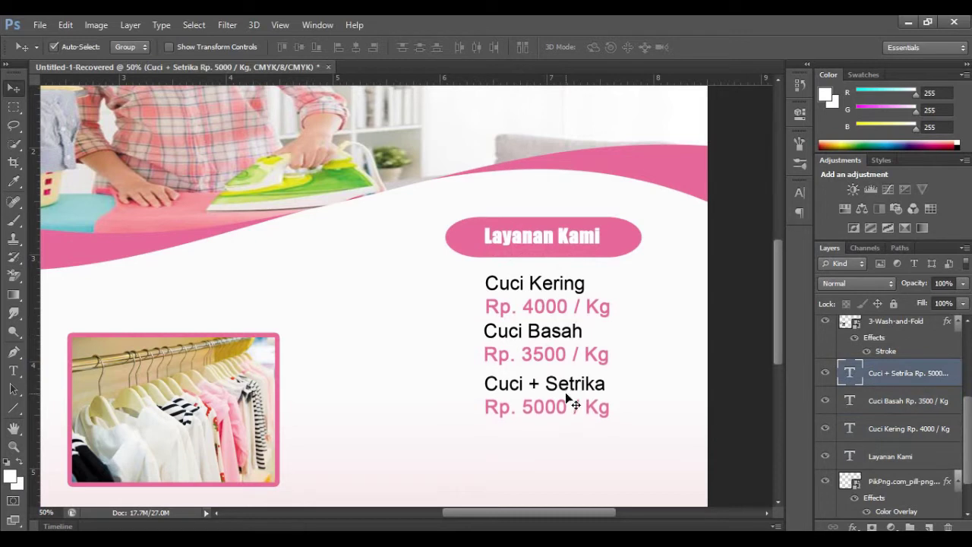
{"action": "key", "text": "Up"}
{"action": "key", "text": "Up"}
{"action": "key", "text": "Up"}
{"action": "key", "text": "Up"}
{"action": "key", "text": "Up"}
{"action": "key", "text": "Up"}
{"action": "key", "text": "Up"}
{"action": "key", "text": "Up"}
{"action": "key", "text": "Up"}
{"action": "key", "text": "Up"}
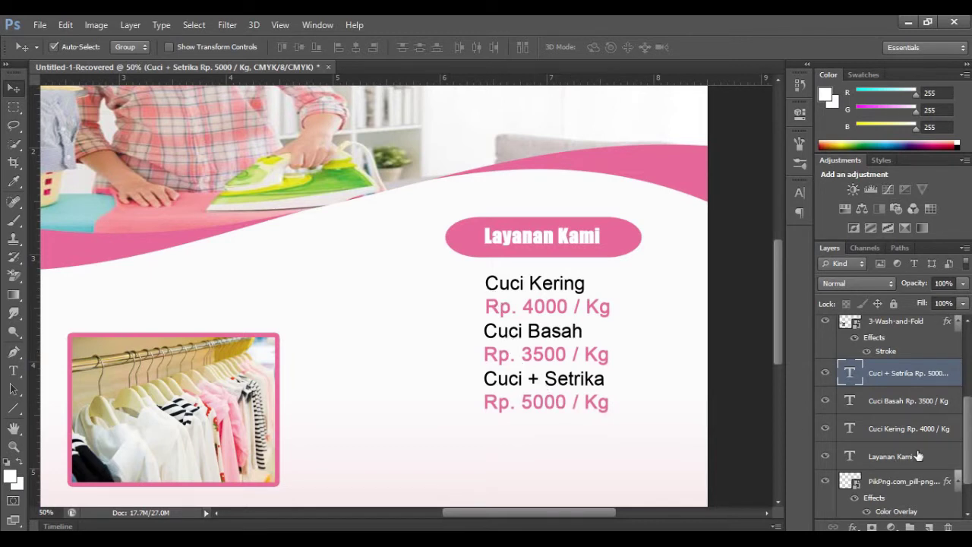
{"action": "left_click", "coordinate": [918, 429]}
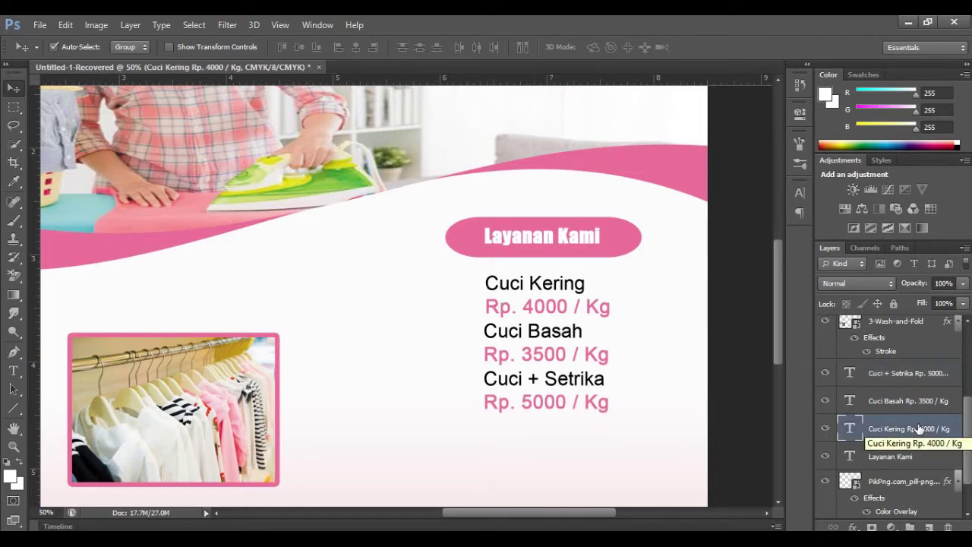
Reduce the Cuci Kering entry's font size to 10 pt.
{"action": "left_click", "coordinate": [14, 372]}
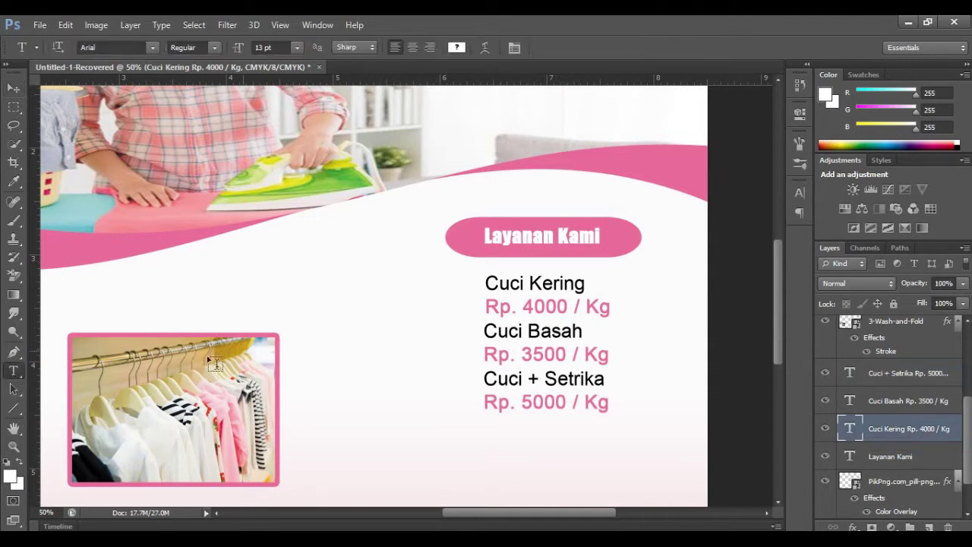
{"action": "mouse_move", "coordinate": [484, 283]}
{"action": "left_mouse_down"}
{"action": "mouse_move", "coordinate": [561, 289]}
{"action": "mouse_move", "coordinate": [612, 310]}
{"action": "left_mouse_up"}
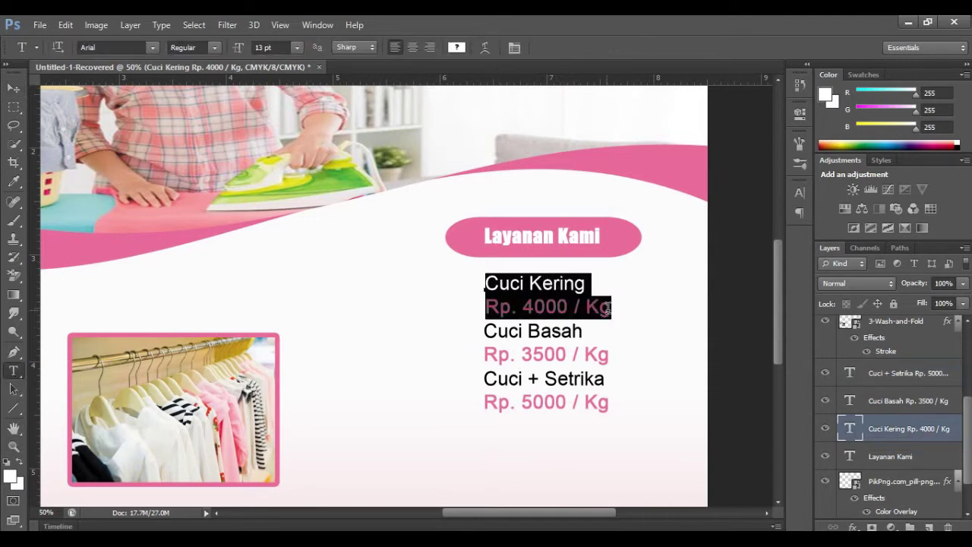
{"action": "left_click", "coordinate": [264, 47]}
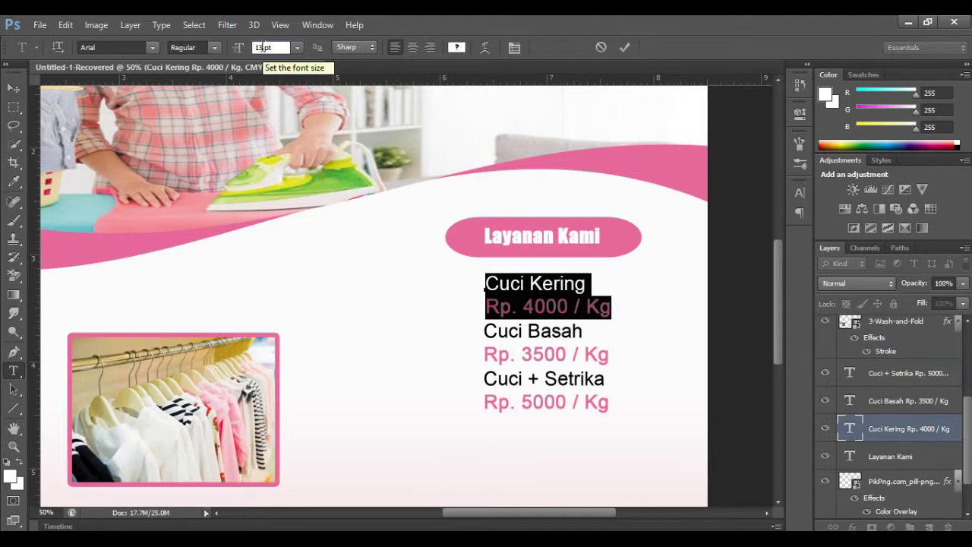
{"action": "type", "text": "1"}
{"action": "key", "text": "Return"}
{"action": "type", "text": "8"}
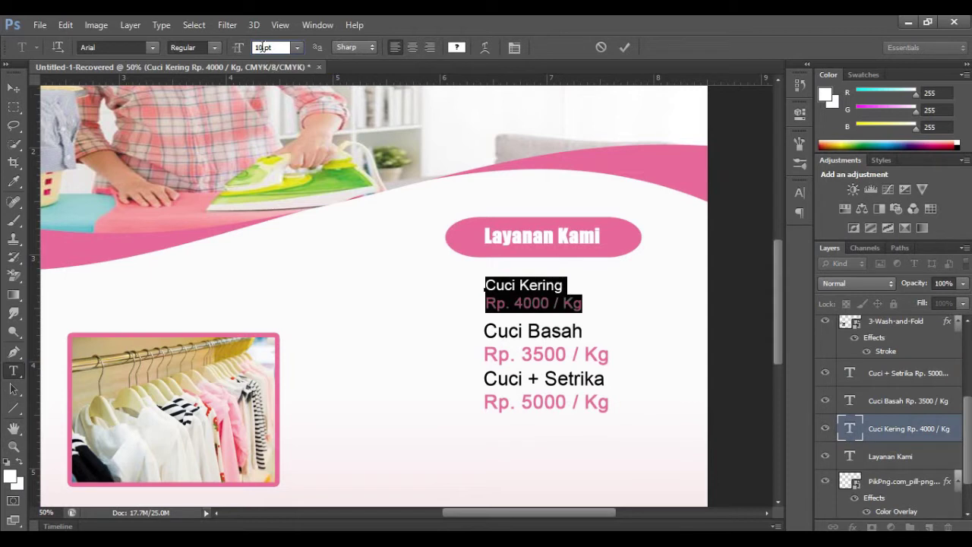
{"action": "left_click", "coordinate": [627, 44]}
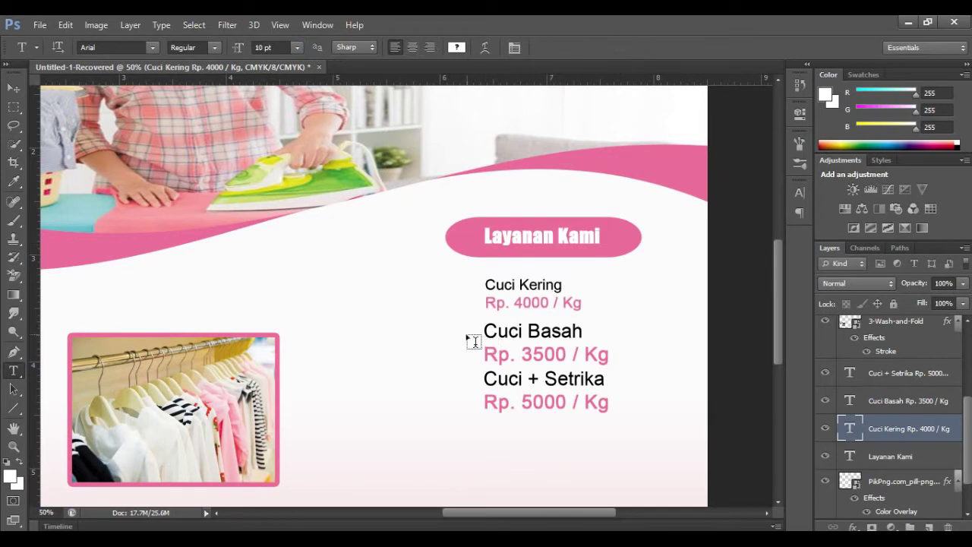
Set the Cuci Basah and Cuci + Setrika entries to 10 pt as well.
{"action": "left_click_drag", "start_coordinate": [483, 328], "coordinate": [610, 354]}
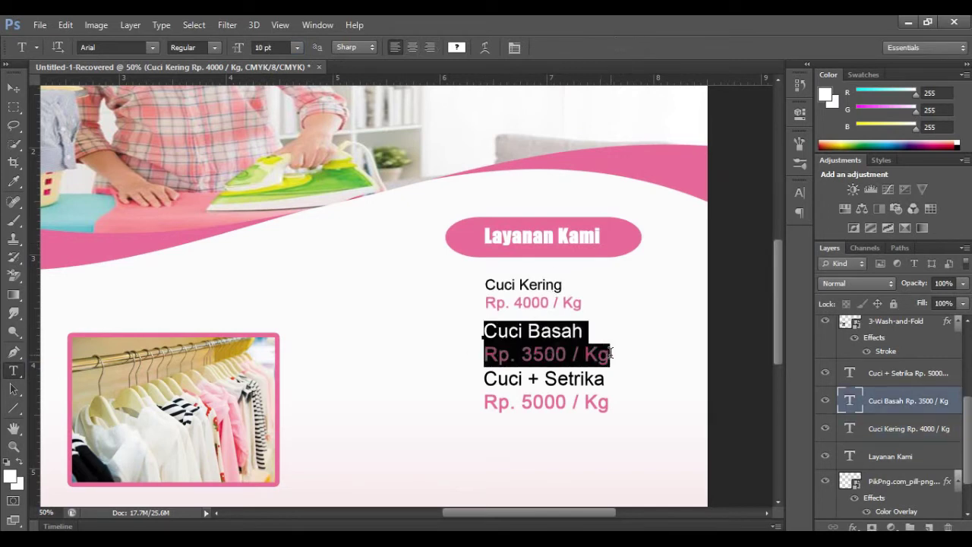
{"action": "left_click", "coordinate": [262, 47]}
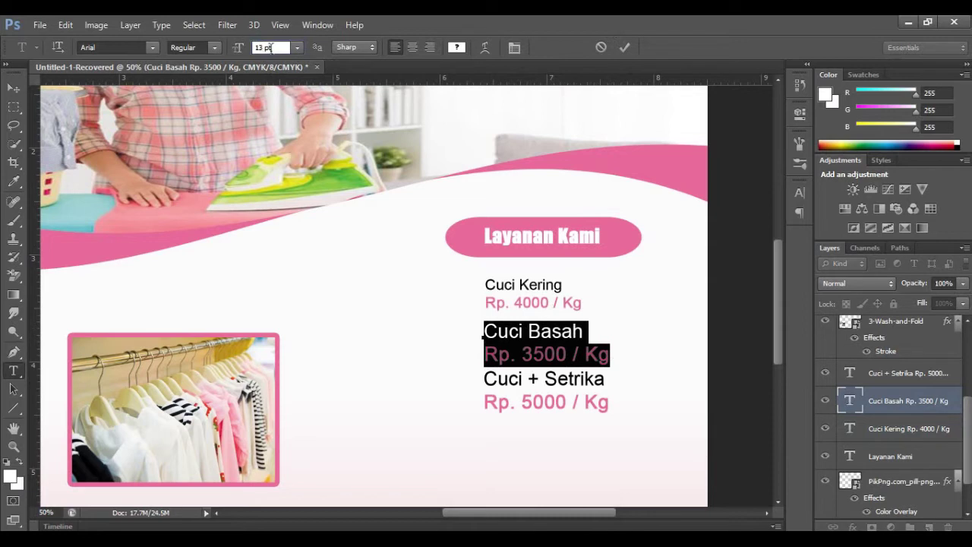
{"action": "type", "text": "10"}
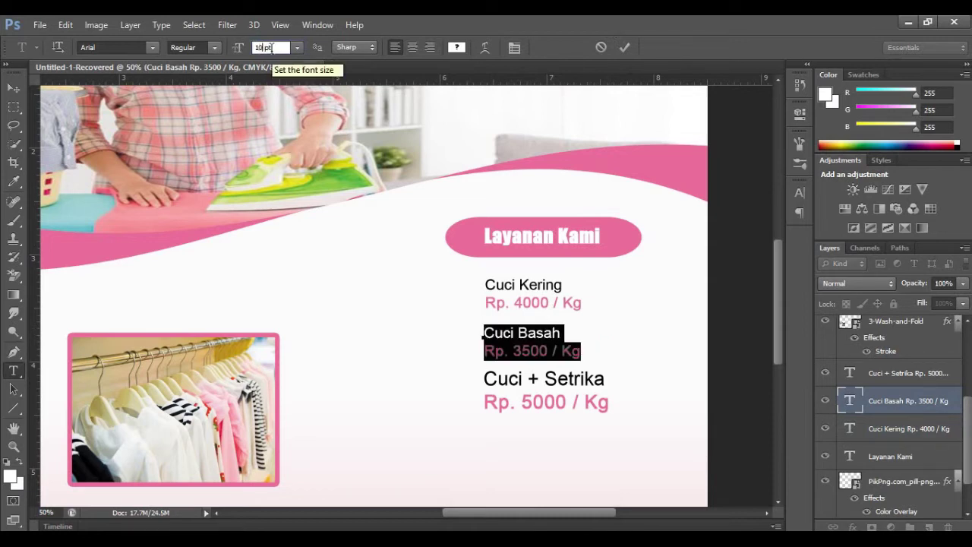
{"action": "key", "text": "Return"}
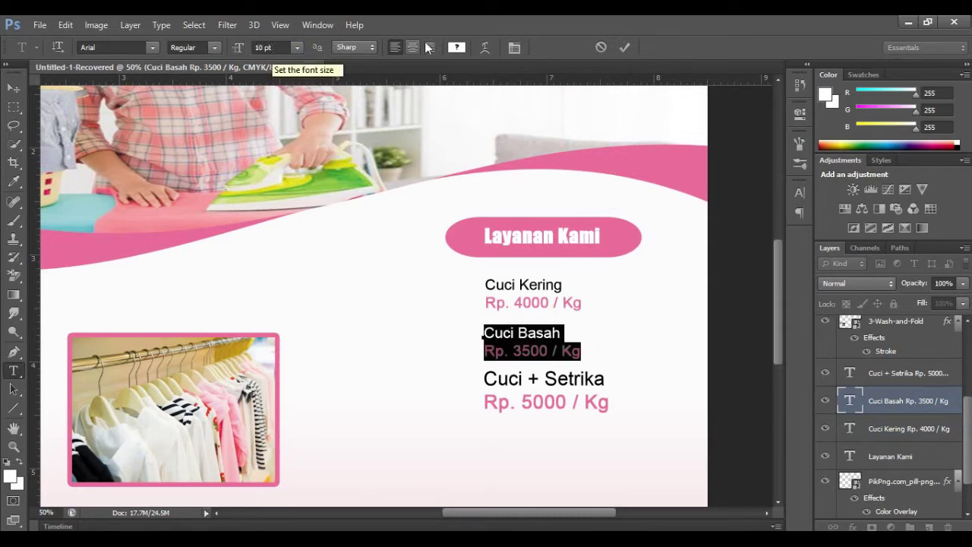
{"action": "left_click", "coordinate": [623, 48]}
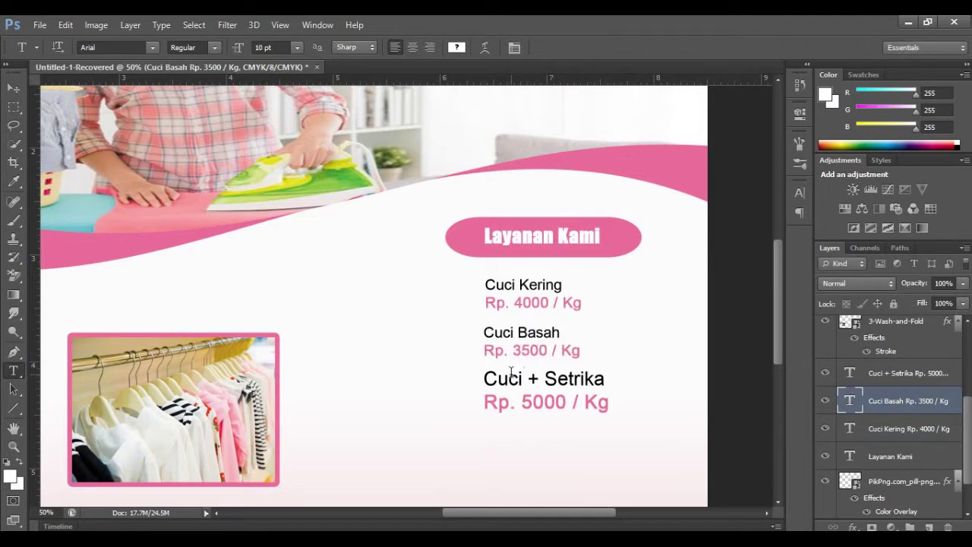
{"action": "left_click_drag", "start_coordinate": [485, 378], "coordinate": [616, 404]}
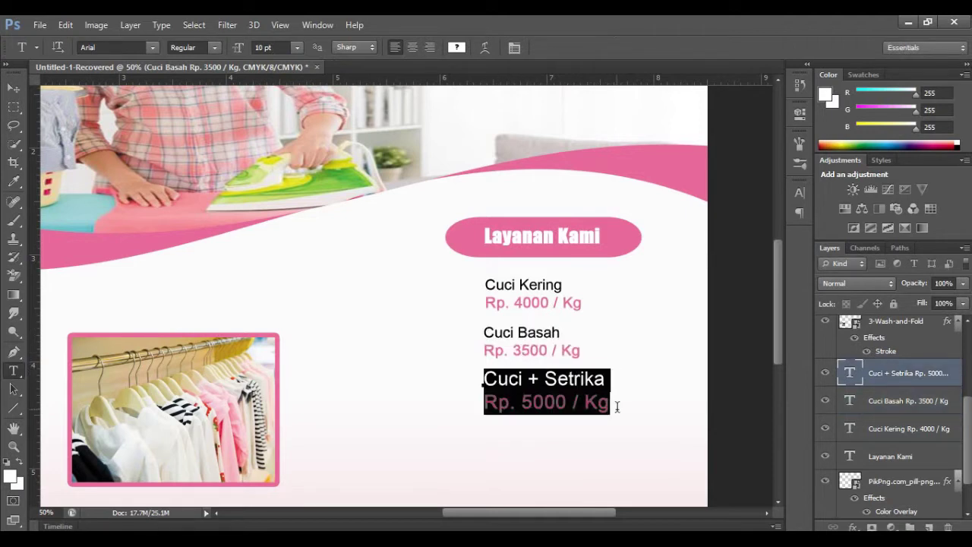
{"action": "left_click", "coordinate": [260, 47]}
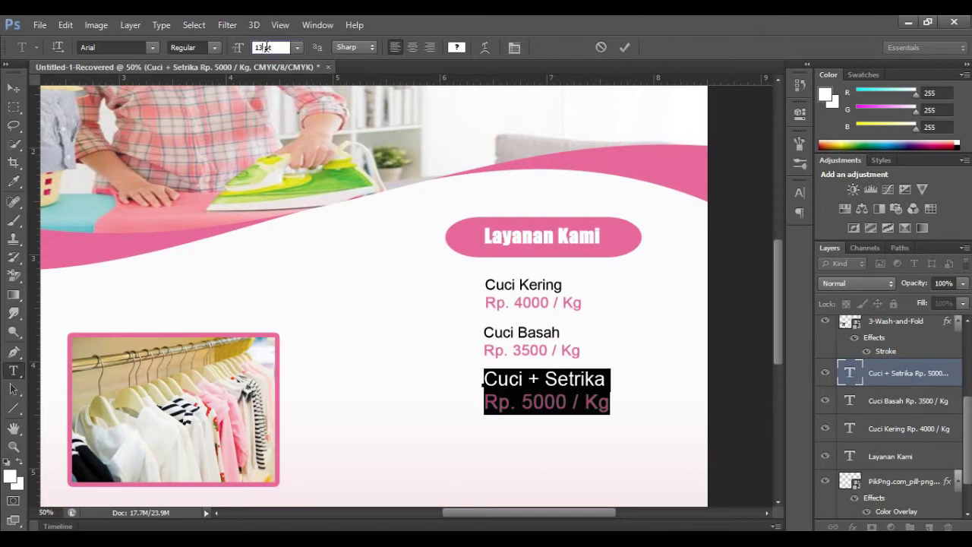
{"action": "type", "text": "10"}
{"action": "key", "text": "Return"}
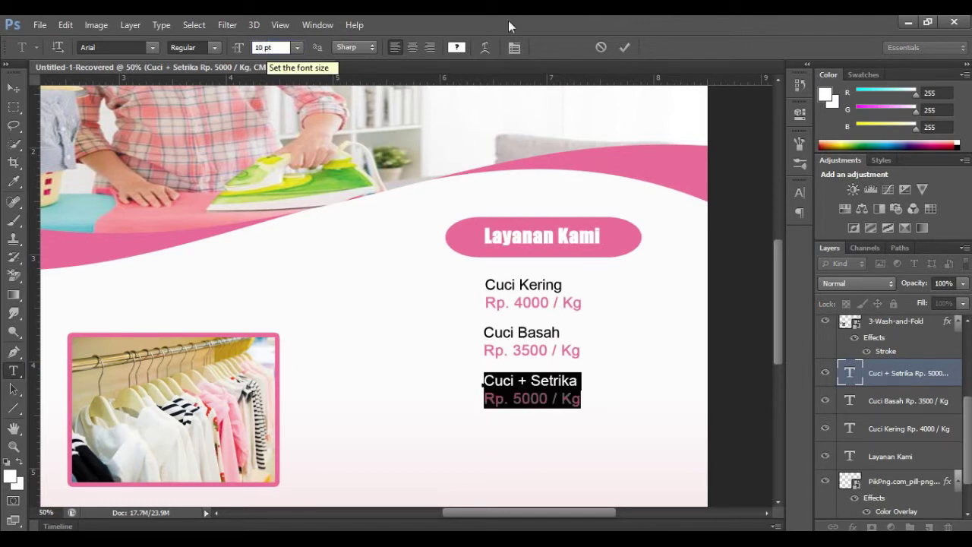
{"action": "left_click", "coordinate": [624, 47]}
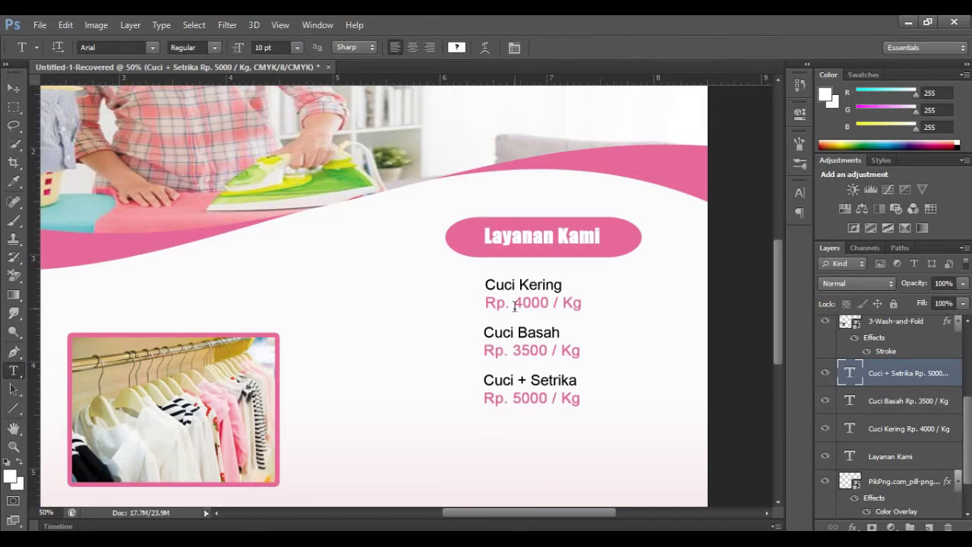
Nudge Cuci Basah and Cuci + Setrika up two arrow-key steps each to close the gaps.
{"action": "left_click", "coordinate": [13, 88]}
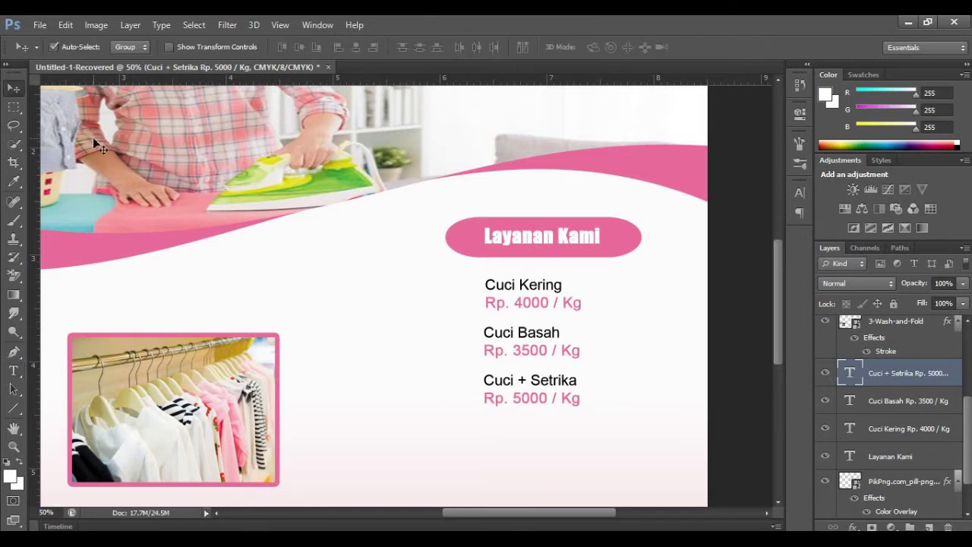
{"action": "left_click", "coordinate": [522, 337]}
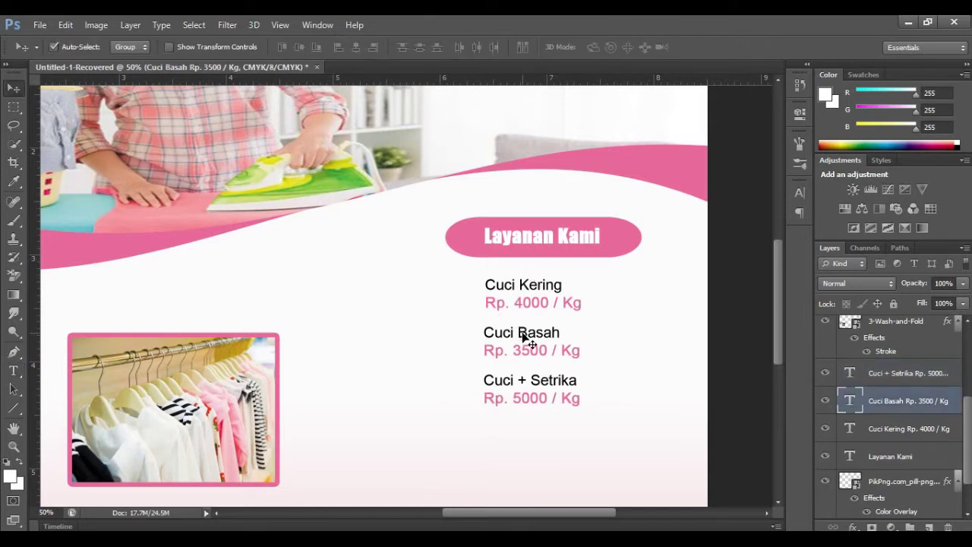
{"action": "key", "text": "Up"}
{"action": "key", "text": "Up"}
{"action": "key", "text": "Up"}
{"action": "key", "text": "Up"}
{"action": "key", "text": "Up"}
{"action": "key", "text": "Up"}
{"action": "key", "text": "Up"}
{"action": "key", "text": "Up"}
{"action": "key", "text": "Up"}
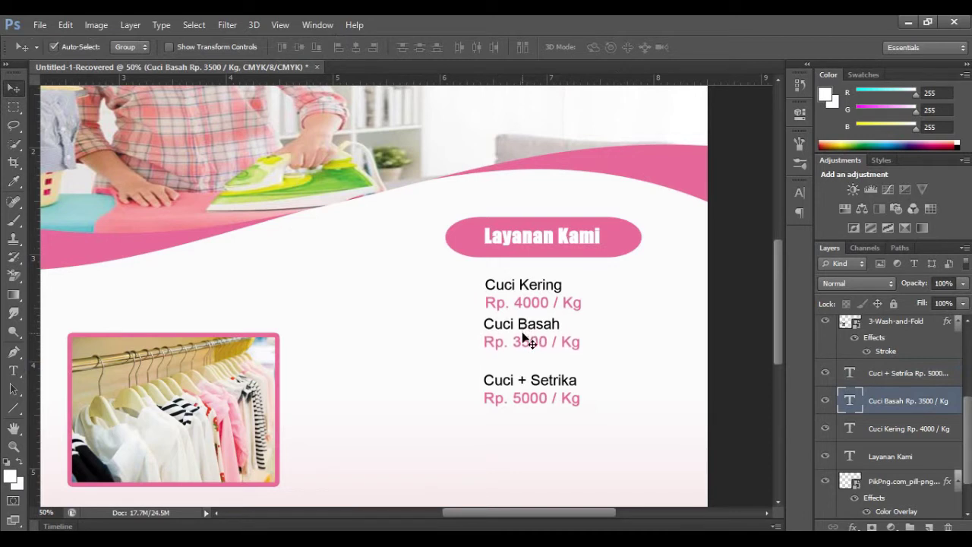
{"action": "key", "text": "Up"}
{"action": "key", "text": "Up"}
{"action": "key", "text": "Up"}
{"action": "key", "text": "Up"}
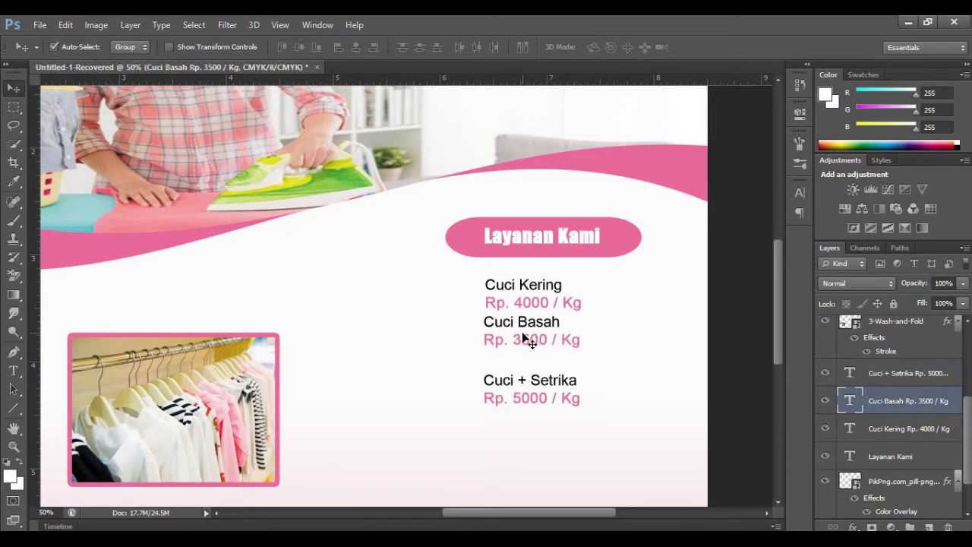
{"action": "left_click", "coordinate": [551, 386]}
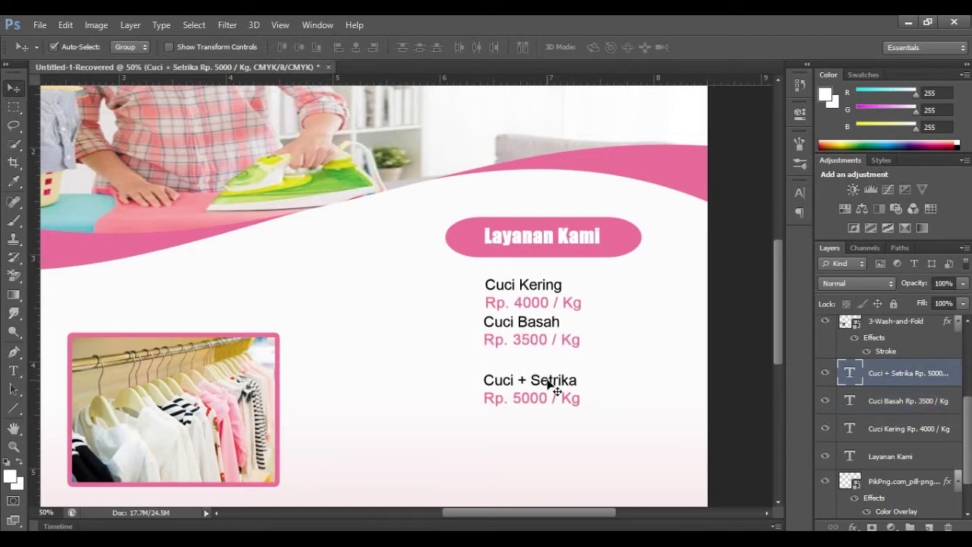
{"action": "key", "text": "Up"}
{"action": "key", "text": "Up"}
{"action": "key", "text": "Up"}
{"action": "key", "text": "Up"}
{"action": "key", "text": "Up"}
{"action": "key", "text": "Up"}
{"action": "key", "text": "Up"}
{"action": "key", "text": "Up"}
{"action": "key", "text": "Up"}
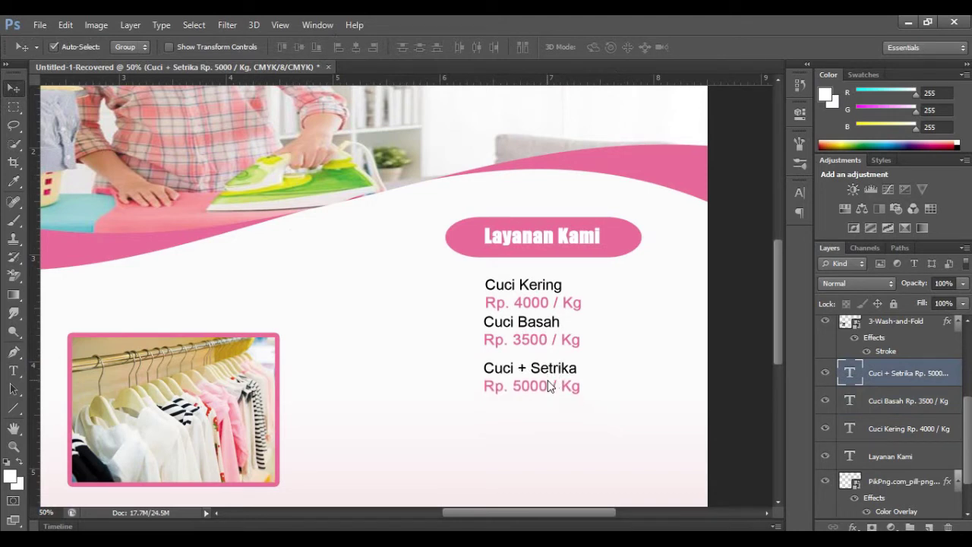
{"action": "key", "text": "Up"}
{"action": "key", "text": "Up"}
{"action": "key", "text": "Up"}
{"action": "key", "text": "Up"}
{"action": "key", "text": "Up"}
{"action": "key", "text": "Up"}
{"action": "key", "text": "Up"}
{"action": "key", "text": "Up"}
{"action": "key", "text": "Up"}
{"action": "key", "text": "Up"}
{"action": "key", "text": "Up"}
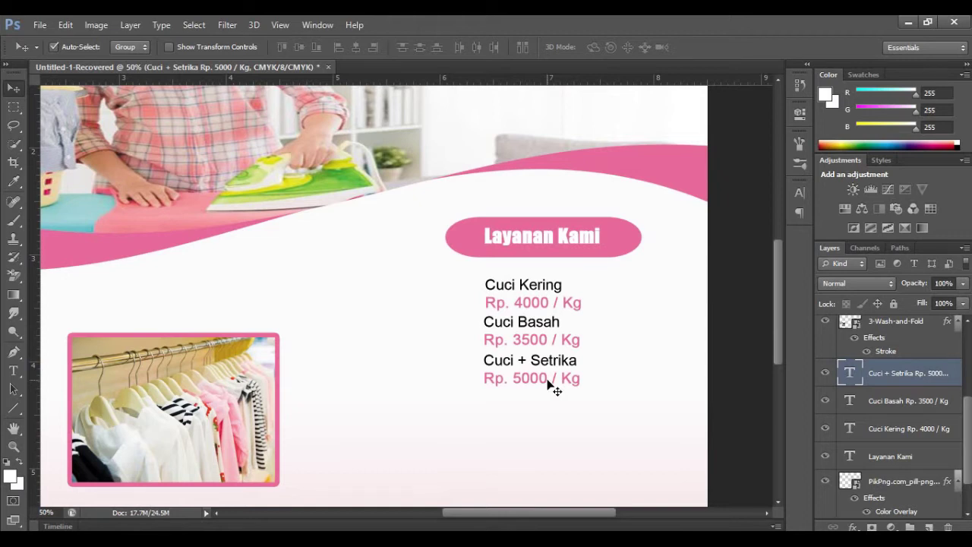
Copy a price entry to the left and retitle its first line 'Tentang Kami' in Impact.
{"action": "left_click_drag", "start_coordinate": [613, 380], "coordinate": [450, 308]}
{"action": "key", "text": "t"}
{"action": "left_click_drag", "start_coordinate": [319, 288], "coordinate": [410, 284]}
{"action": "type", "text": "Tenta"}
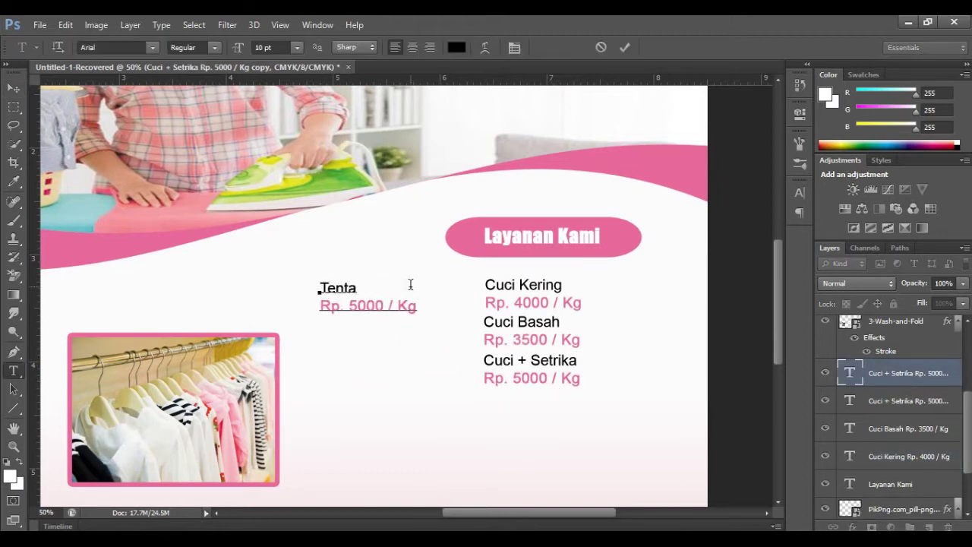
{"action": "type", "text": "ng Kami"}
{"action": "left_click_drag", "start_coordinate": [319, 287], "coordinate": [414, 287]}
{"action": "left_click", "coordinate": [116, 45]}
{"action": "type", "text": "Impact"}
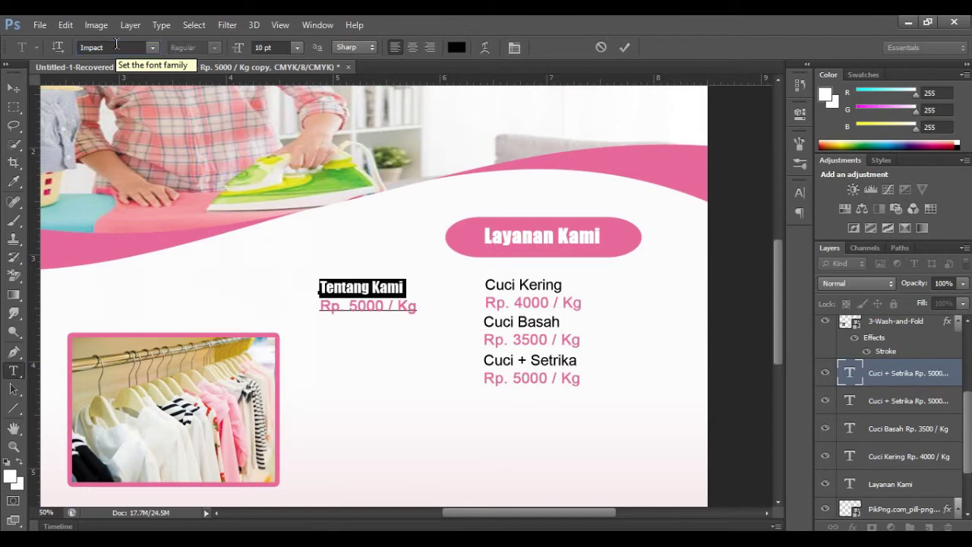
{"action": "left_click", "coordinate": [616, 47]}
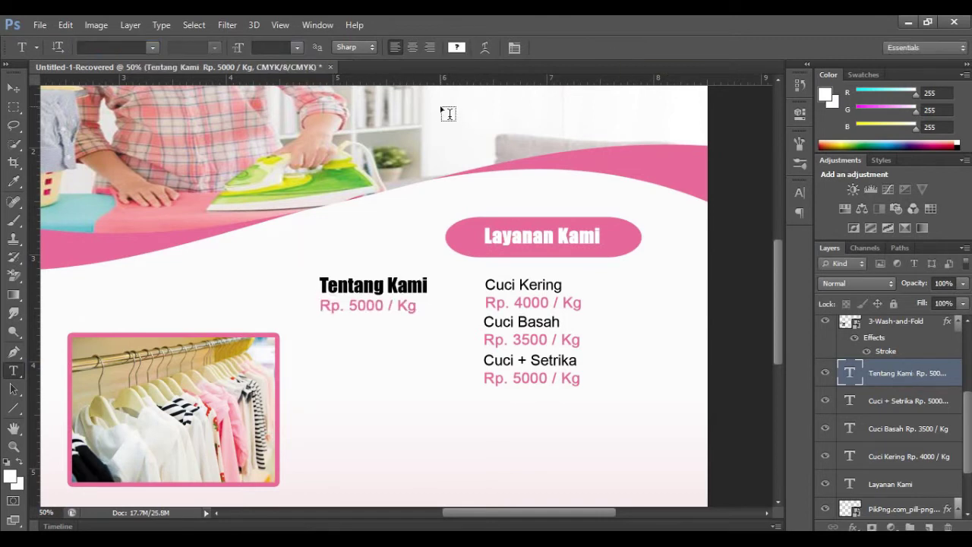
Replace the Rp. 5000 / Kg line with a 7 pt paragraph about experienced staff and modern equipment.
{"action": "left_click_drag", "start_coordinate": [321, 305], "coordinate": [416, 306]}
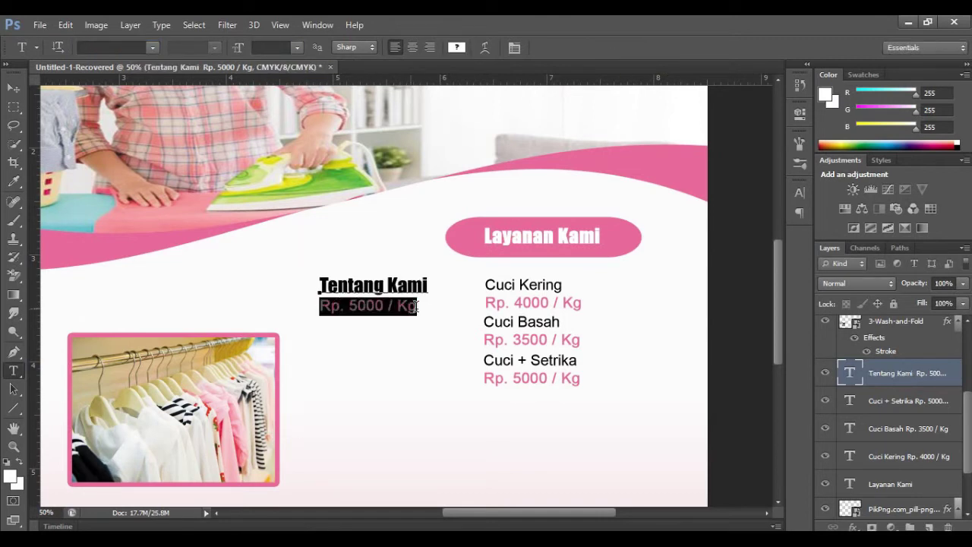
{"action": "type", "text": "Berpengalaman d"}
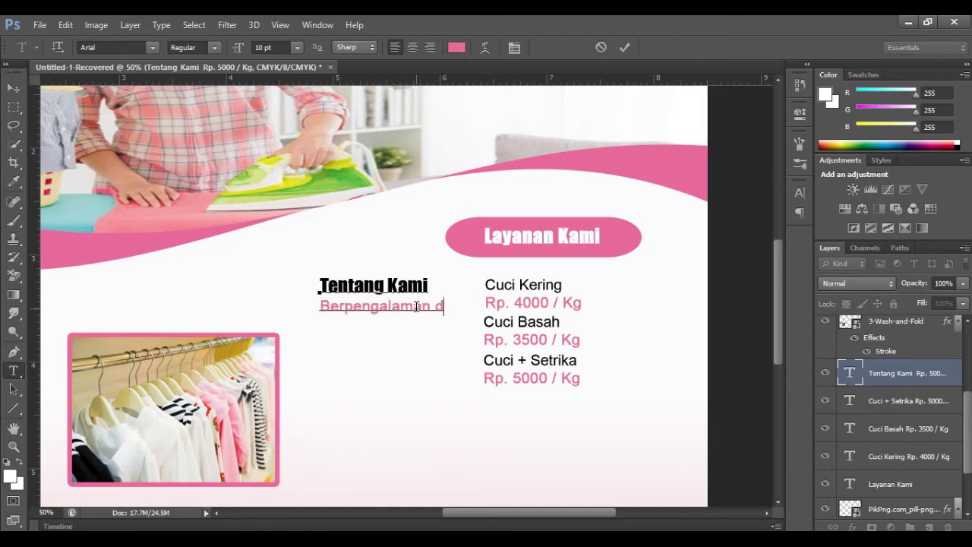
{"action": "type", "text": "alam men"}
{"action": "key", "text": "BackSpace"}
{"action": "key", "text": "BackSpace"}
{"action": "key", "text": "BackSpace"}
{"action": "type", "text": "bidangnya"}
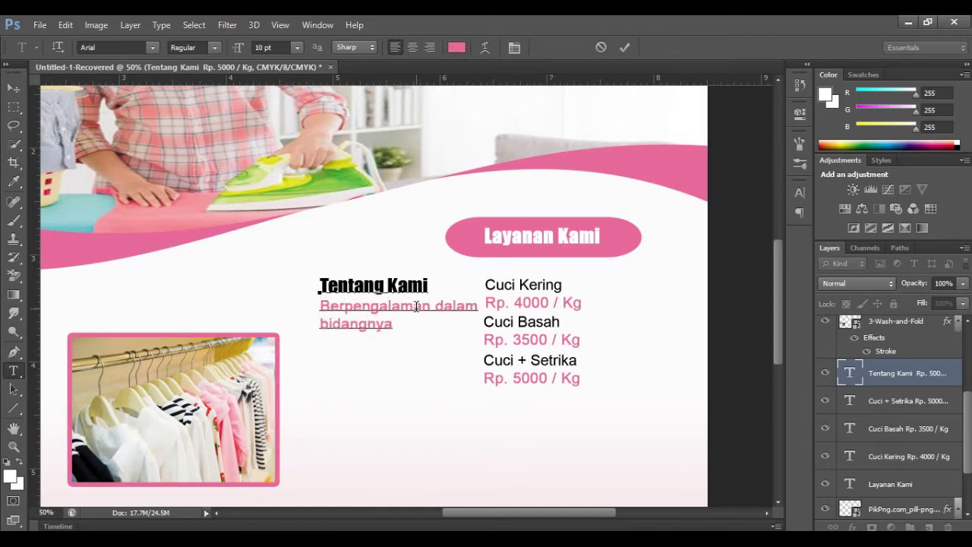
{"action": "type", "text": ", peralatan modern, lengkap, ditunjang de"}
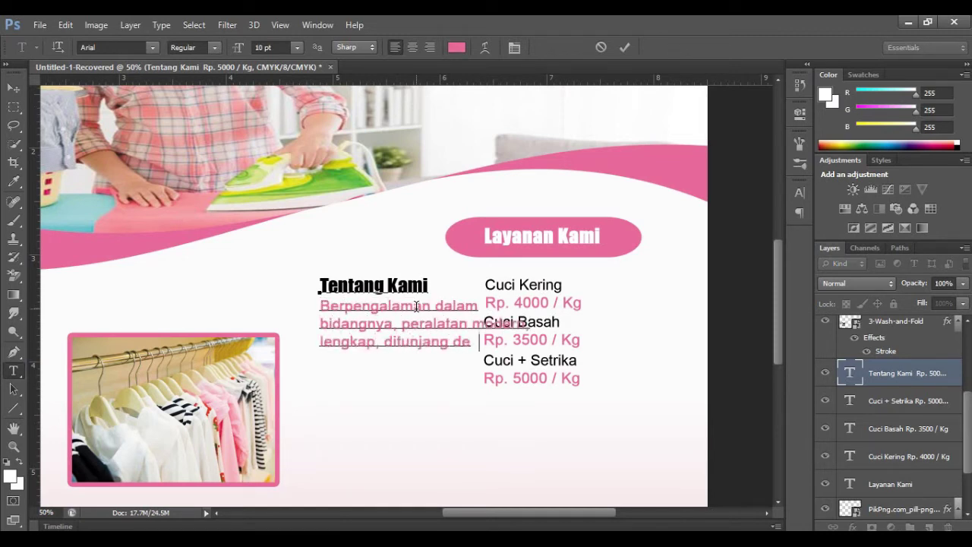
{"action": "type", "text": "ngan Pegawai yang"}
{"action": "type", "text": " handal"}
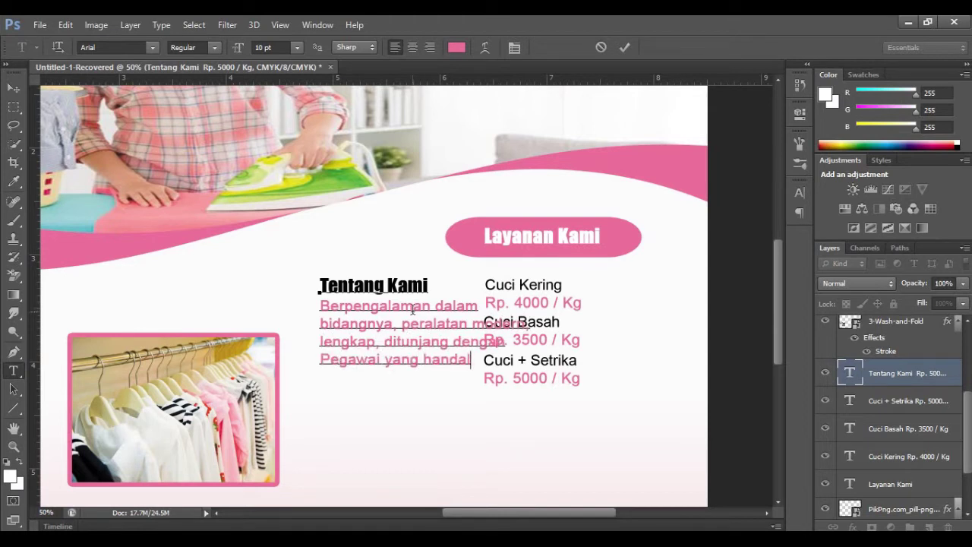
{"action": "key", "text": "ctrl+a"}
{"action": "left_click", "coordinate": [261, 48]}
{"action": "key", "text": "Down"}
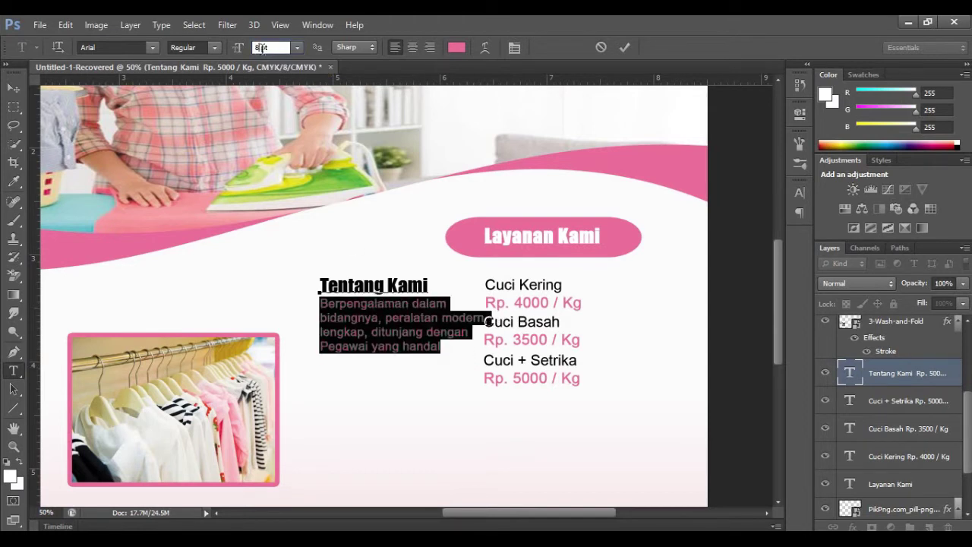
{"action": "key", "text": "Down"}
{"action": "key", "text": "Down"}
{"action": "key", "text": "Down"}
{"action": "key", "text": "ctrl+Return"}
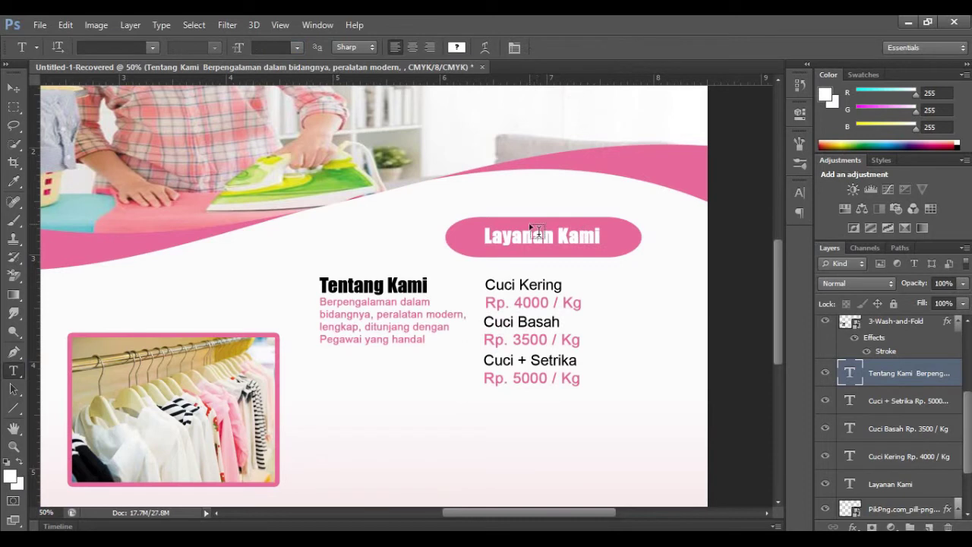
Nudge the Layanan Kami badge to the right with the Move tool.
{"action": "key", "text": "v"}
{"action": "left_click", "coordinate": [504, 232]}
{"action": "key", "text": "shift+Right"}
{"action": "key", "text": "shift+Right"}
{"action": "key", "text": "shift+Right"}
{"action": "key", "text": "alt+bracketright"}
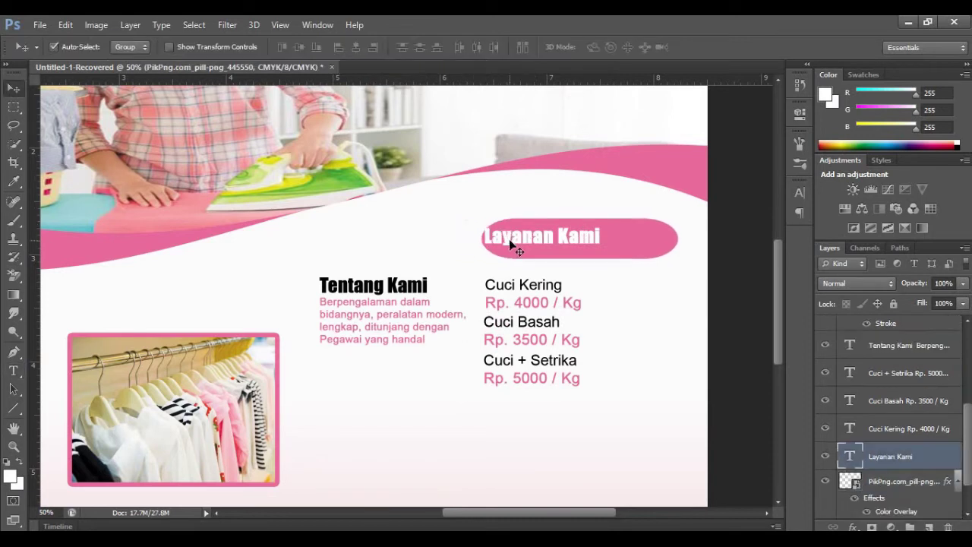
{"action": "key", "text": "shift+Right"}
{"action": "key", "text": "shift+Right"}
{"action": "key", "text": "shift+Right"}
Shift the Cuci Kering, Cuci Basah and Cuci + Setrika entries right, then Alt-drag a Tentang Kami copy lower.
{"action": "left_click", "coordinate": [514, 285]}
{"action": "key", "text": "shift+Right"}
{"action": "key", "text": "shift+Right"}
{"action": "key", "text": "shift+Right"}
{"action": "key", "text": "shift+Right"}
{"action": "key", "text": "shift+Right"}
{"action": "key", "text": "shift+Right"}
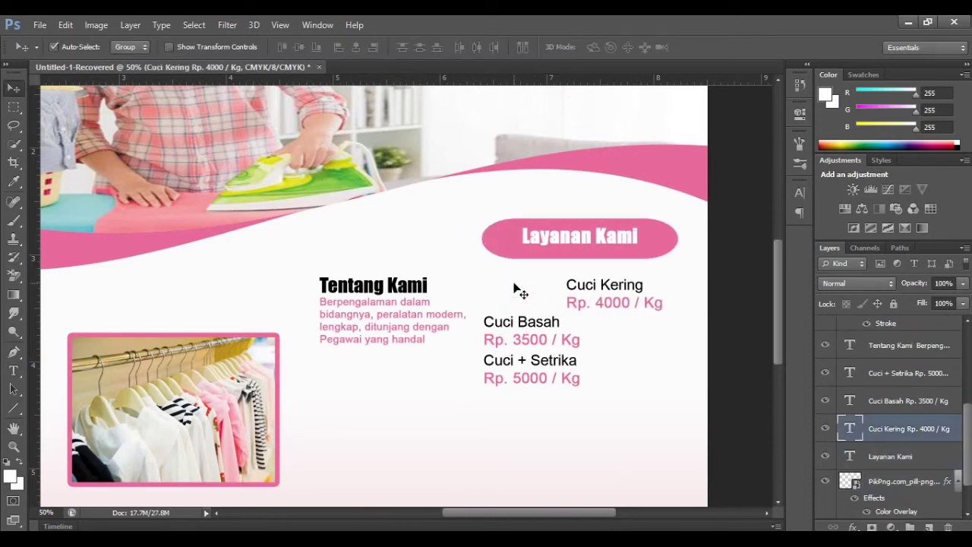
{"action": "left_click", "coordinate": [519, 336]}
{"action": "key", "text": "shift+Right"}
{"action": "key", "text": "shift+Right"}
{"action": "key", "text": "shift+Right"}
{"action": "key", "text": "shift+Right"}
{"action": "key", "text": "shift+Right"}
{"action": "key", "text": "shift+Right"}
{"action": "left_click", "coordinate": [522, 363]}
{"action": "key", "text": "shift+Right"}
{"action": "key", "text": "shift+Right"}
{"action": "key", "text": "shift+Right"}
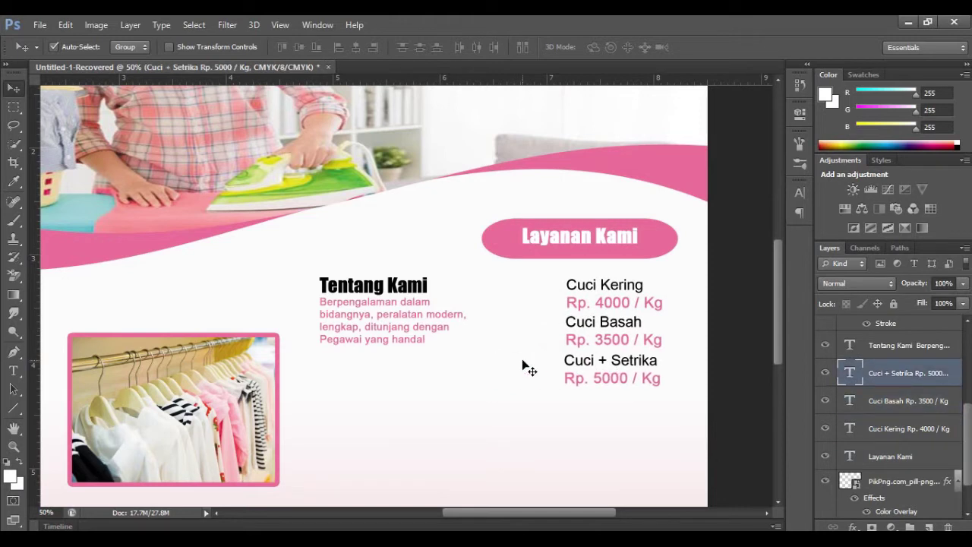
{"action": "mouse_move", "coordinate": [329, 291]}
{"action": "left_mouse_down"}
{"action": "mouse_move", "coordinate": [349, 407]}
{"action": "mouse_move", "coordinate": [362, 415]}
{"action": "left_mouse_up"}
Rename the copied heading to 'Pick & Home Delivery', undoing a stray empty text layer.
{"action": "key", "text": "t"}
{"action": "left_click", "coordinate": [351, 406]}
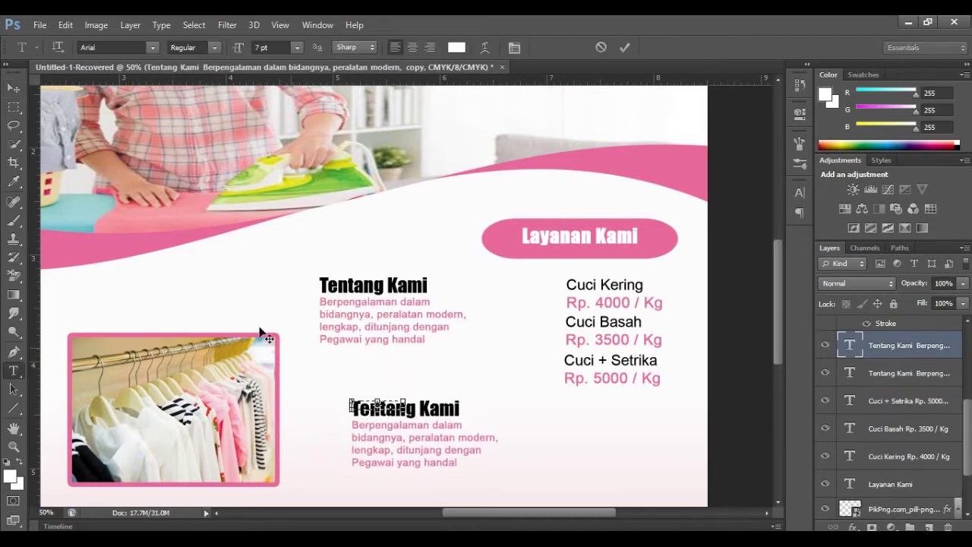
{"action": "left_click", "coordinate": [65, 24]}
{"action": "left_click", "coordinate": [103, 27]}
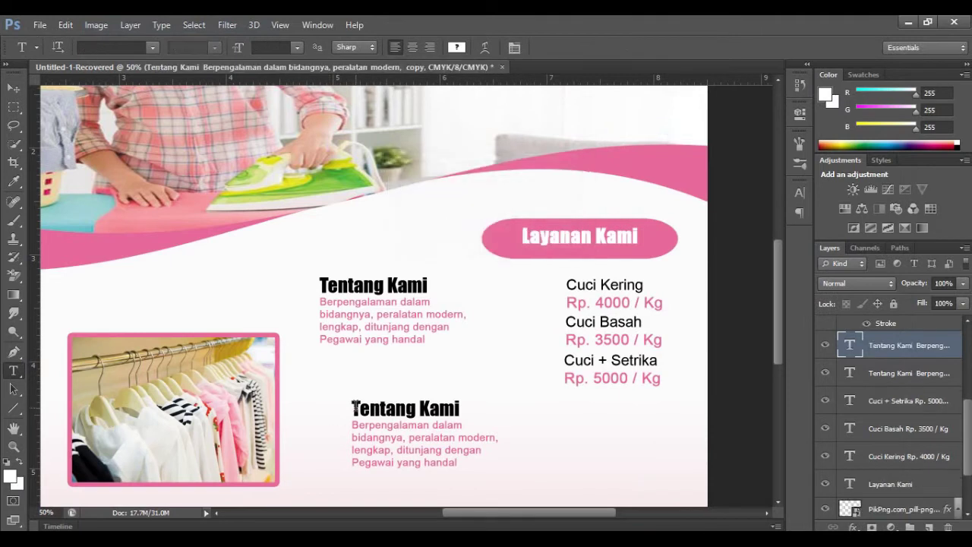
{"action": "triple_click", "coordinate": [455, 408]}
{"action": "type", "text": "Pick & Home De"}
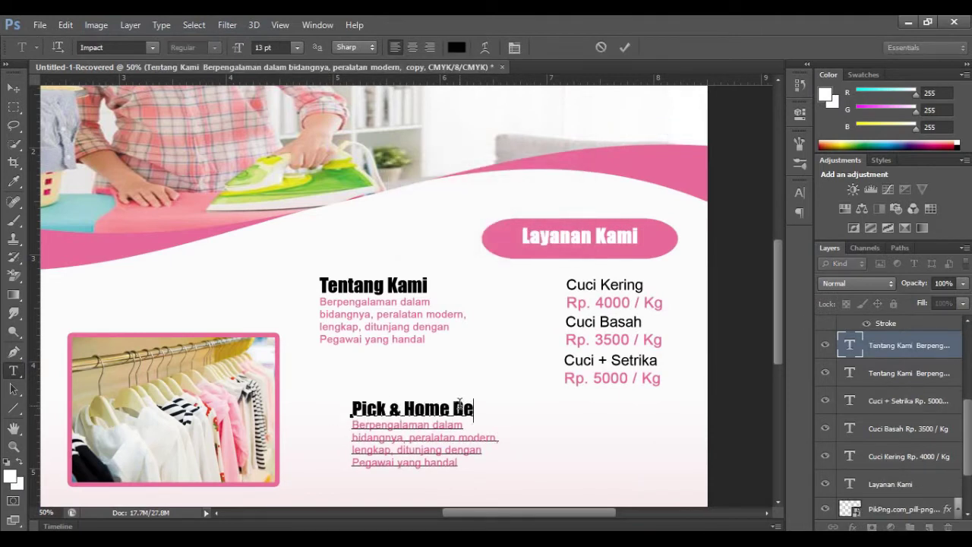
{"action": "type", "text": "livery"}
{"action": "left_click", "coordinate": [624, 47]}
{"action": "double_click", "coordinate": [397, 408]}
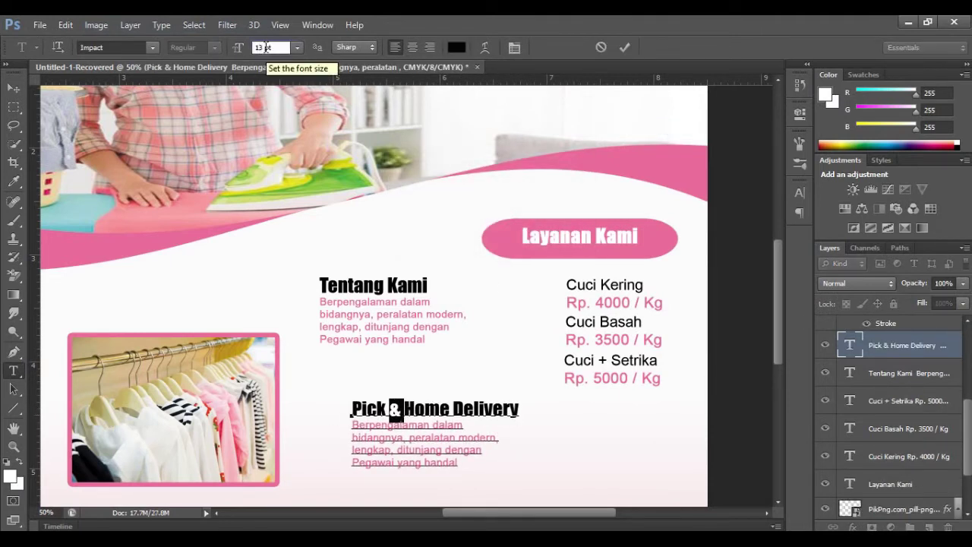
{"action": "scroll", "coordinate": [265, 47], "scroll_direction": "up", "scroll_amount": 1}
{"action": "left_click", "coordinate": [624, 47]}
Replace the body with 'Melayani Pesan Antar sampai Rumah… dan mengantar sampai tempat anda'.
{"action": "left_click", "coordinate": [388, 422]}
{"action": "key", "text": "ctrl+a"}
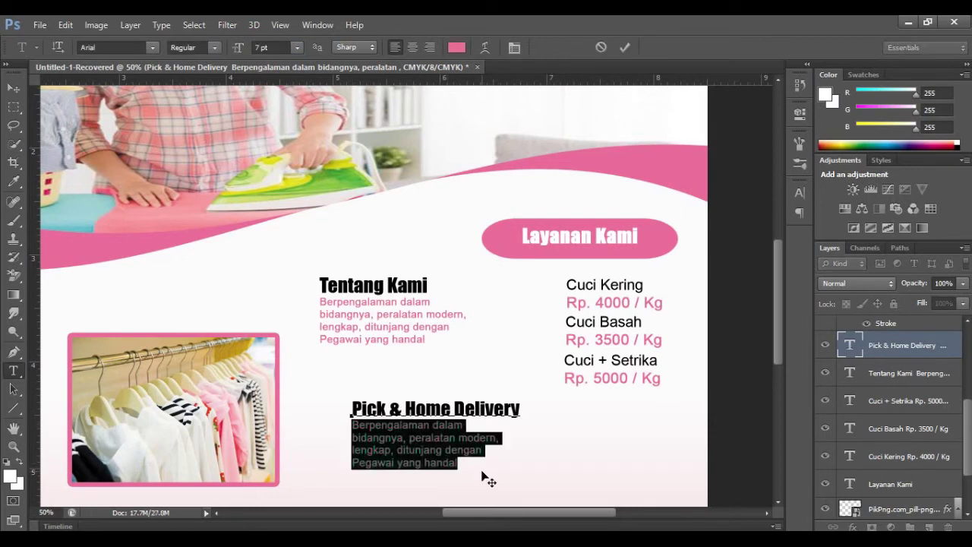
{"action": "type", "text": "Melayani Pesan Antar sampai Ruma"}
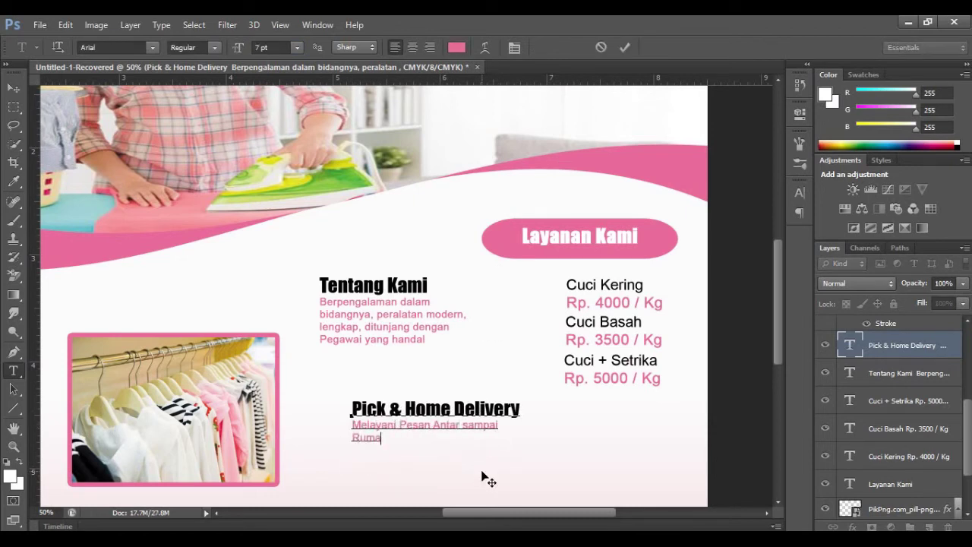
{"action": "type", "text": "h, tidak perlu capek mencuci"}
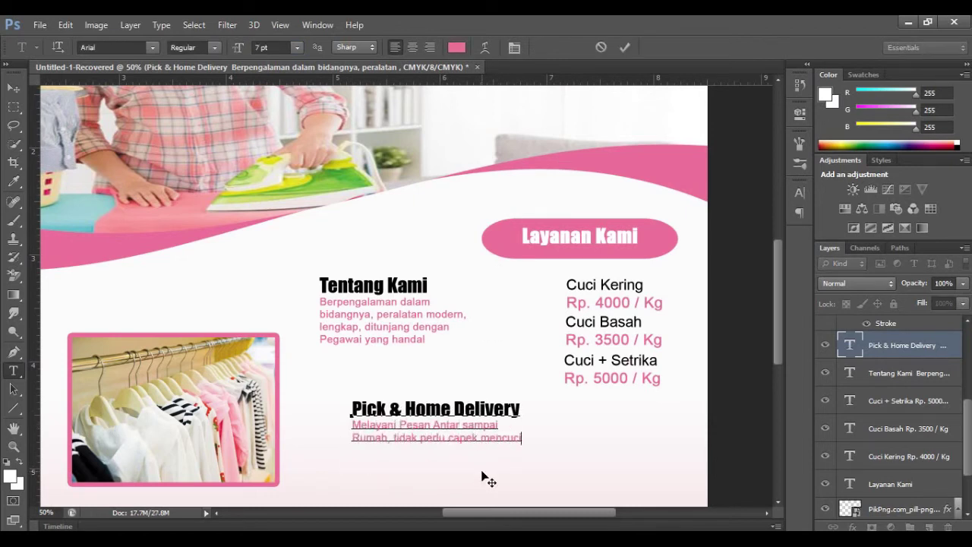
{"action": "type", "text": ", karena"}
{"action": "key", "text": "BackSpace"}
{"action": "key", "text": "BackSpace"}
{"action": "key", "text": "BackSpace"}
{"action": "key", "text": "BackSpace"}
{"action": "key", "text": "BackSpace"}
{"action": "key", "text": "BackSpace"}
{"action": "type", "text": "perlu"}
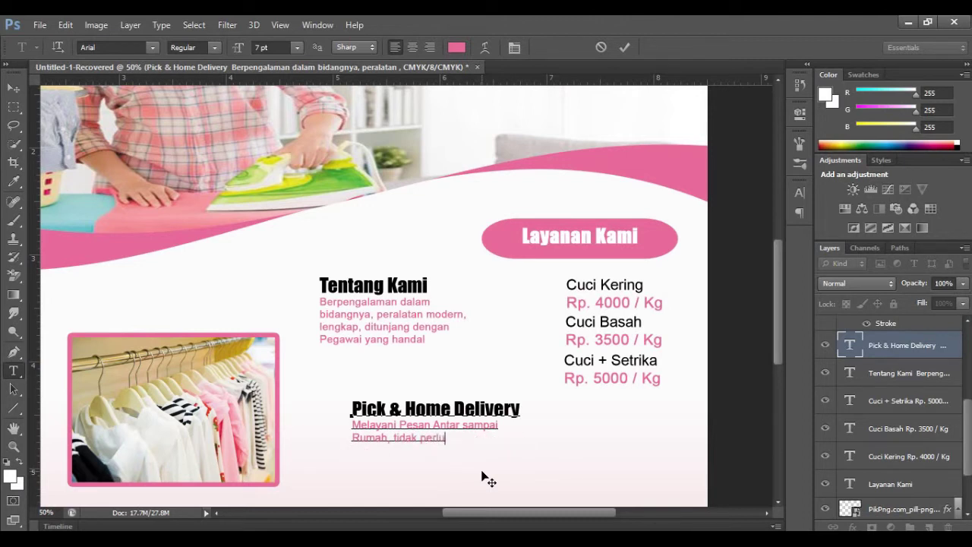
{"action": "type", "text": "kh"}
{"action": "key", "text": "BackSpace"}
{"action": "key", "text": "BackSpace"}
{"action": "key", "text": "BackSpace"}
{"action": "type", "text": "biarkan kami yang"}
{"action": "type", "text": " mencuci, dan mengantar sampa"}
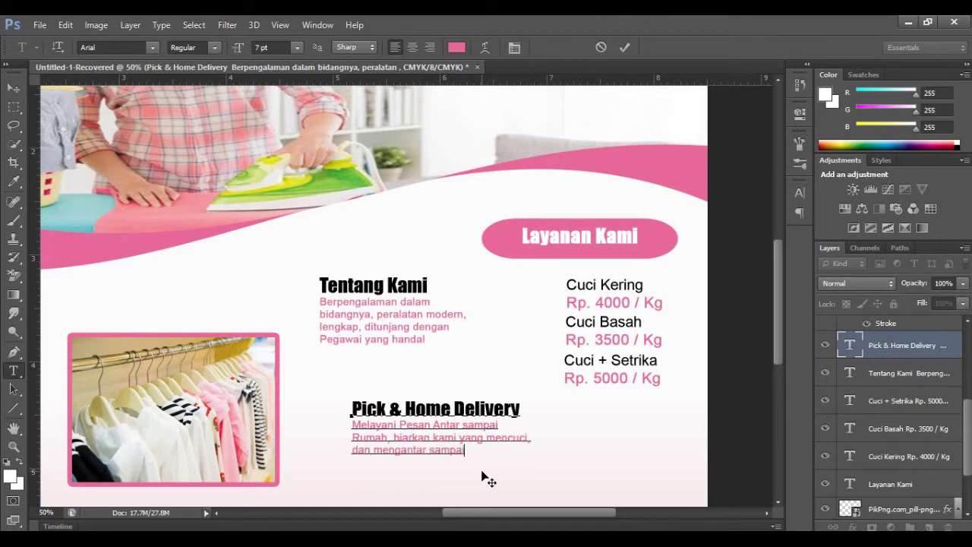
{"action": "type", "text": "i tempat anda"}
{"action": "left_click", "coordinate": [277, 70]}
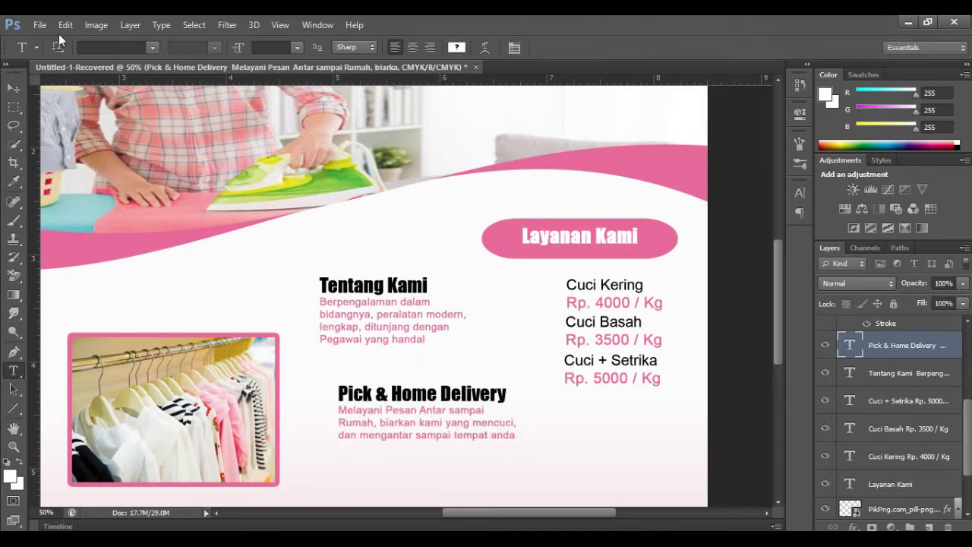
Place the clothes-hanger icon image and size it beside Cuci Kering.
{"action": "left_click", "coordinate": [38, 26]}
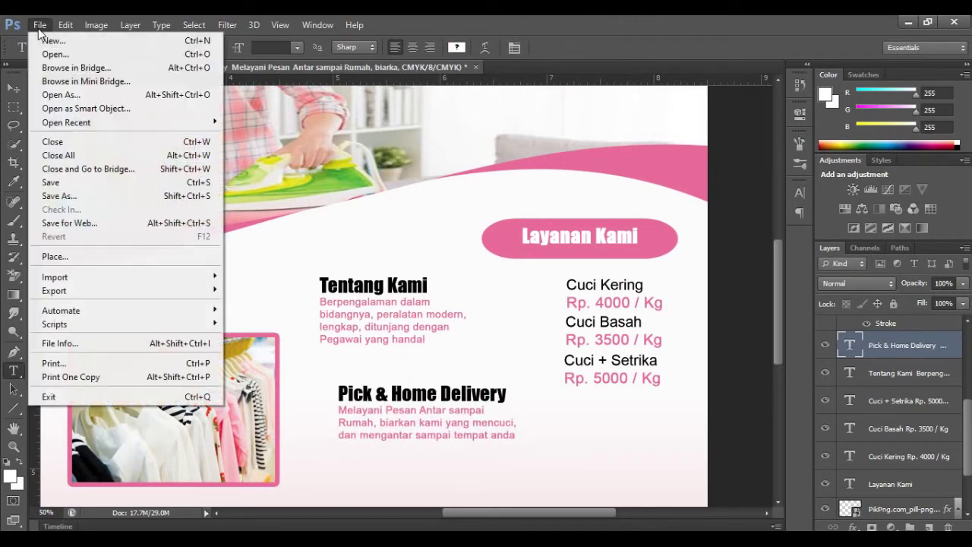
{"action": "left_click", "coordinate": [65, 258]}
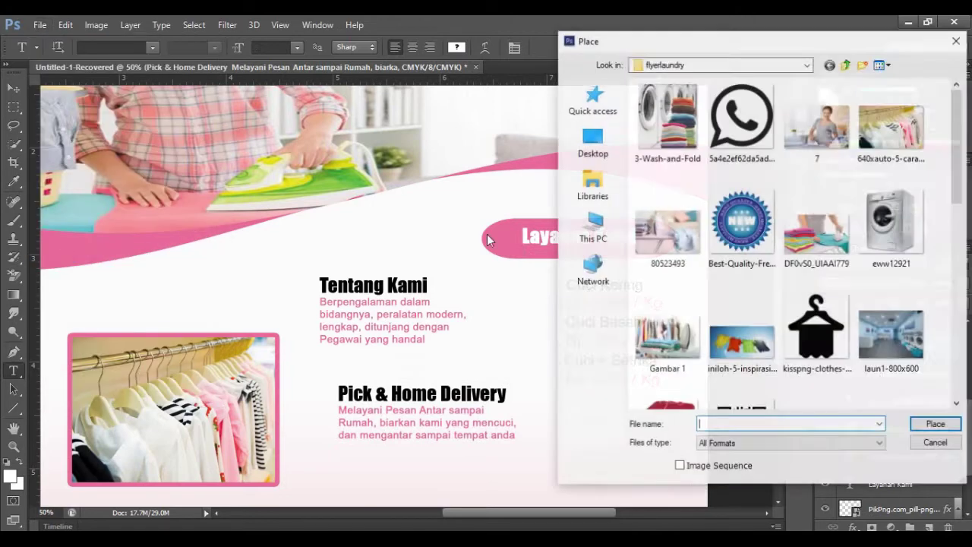
{"action": "scroll", "coordinate": [867, 199], "scroll_direction": "up", "scroll_amount": 2}
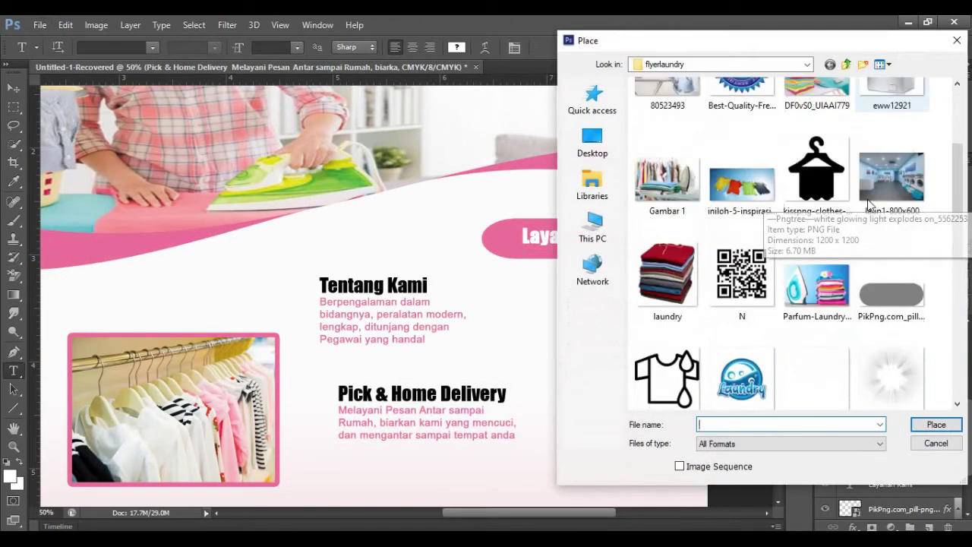
{"action": "left_click", "coordinate": [816, 168]}
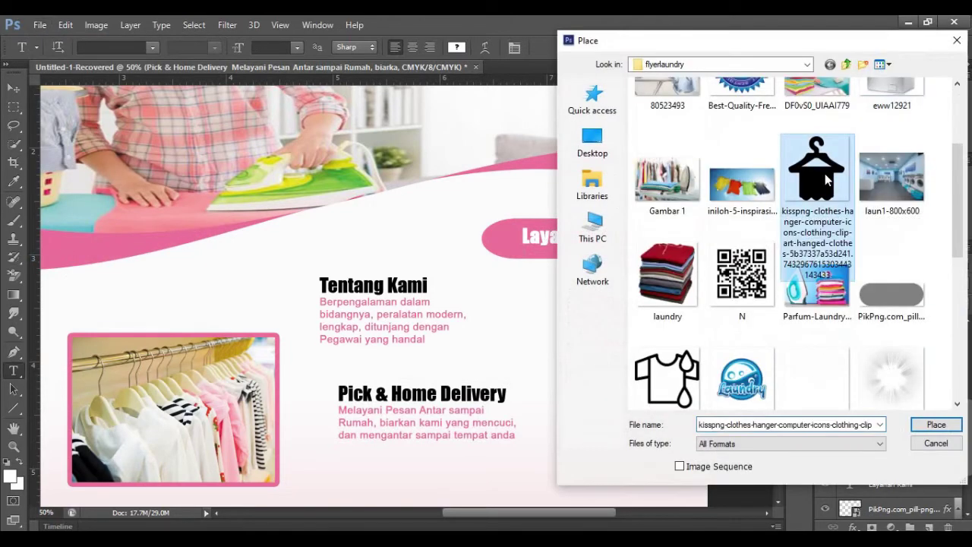
{"action": "left_click", "coordinate": [935, 424]}
{"action": "scroll", "coordinate": [676, 325], "scroll_direction": "down", "scroll_amount": 3}
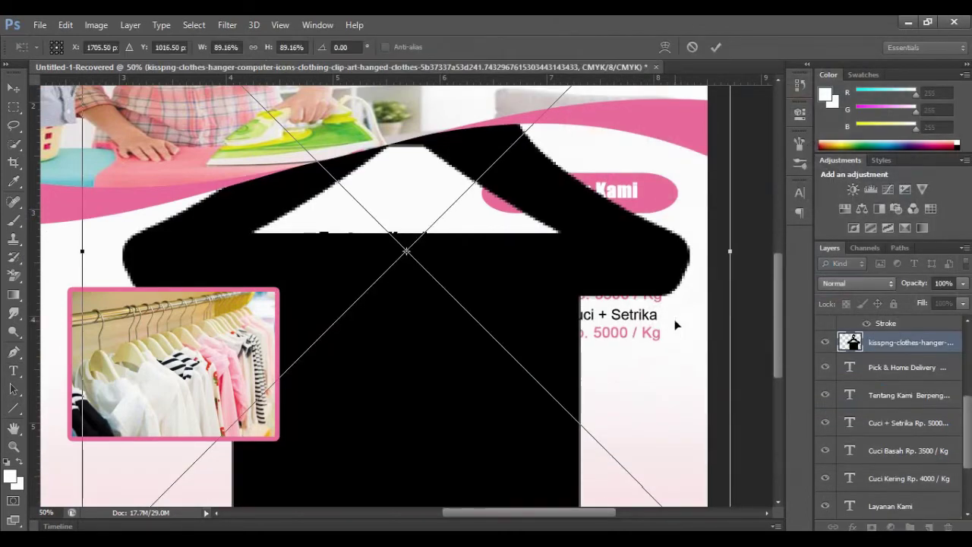
{"action": "scroll", "coordinate": [676, 325], "scroll_direction": "down", "scroll_amount": 3}
{"action": "scroll", "coordinate": [676, 325], "scroll_direction": "down", "scroll_amount": 2}
{"action": "left_click_drag", "start_coordinate": [729, 416], "coordinate": [494, 178]}
{"action": "scroll", "coordinate": [449, 221], "scroll_direction": "up", "scroll_amount": 3}
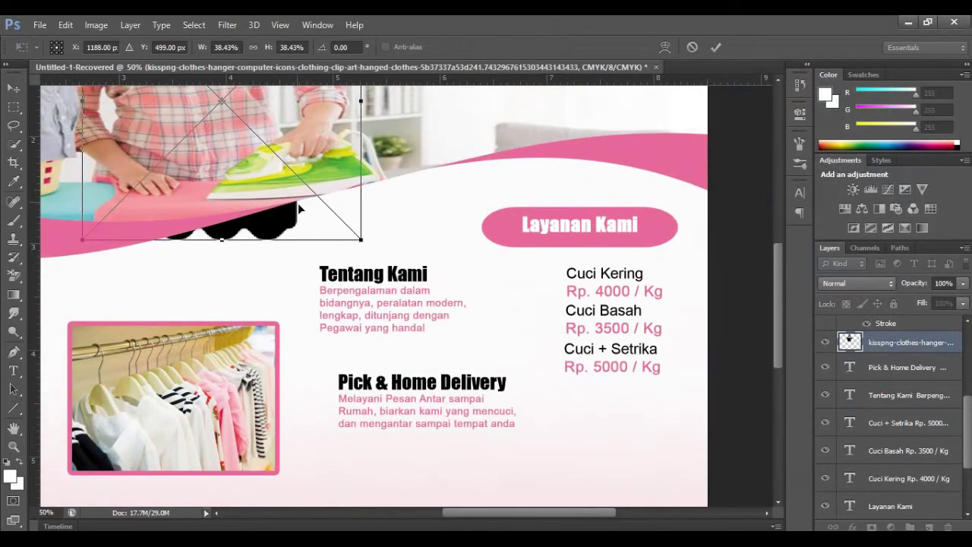
{"action": "left_click_drag", "start_coordinate": [297, 203], "coordinate": [559, 291]}
{"action": "mouse_move", "coordinate": [630, 412]}
{"action": "left_mouse_down"}
{"action": "mouse_move", "coordinate": [596, 330]}
{"action": "mouse_move", "coordinate": [530, 261]}
{"action": "mouse_move", "coordinate": [548, 280]}
{"action": "mouse_move", "coordinate": [563, 266]}
{"action": "left_mouse_up"}
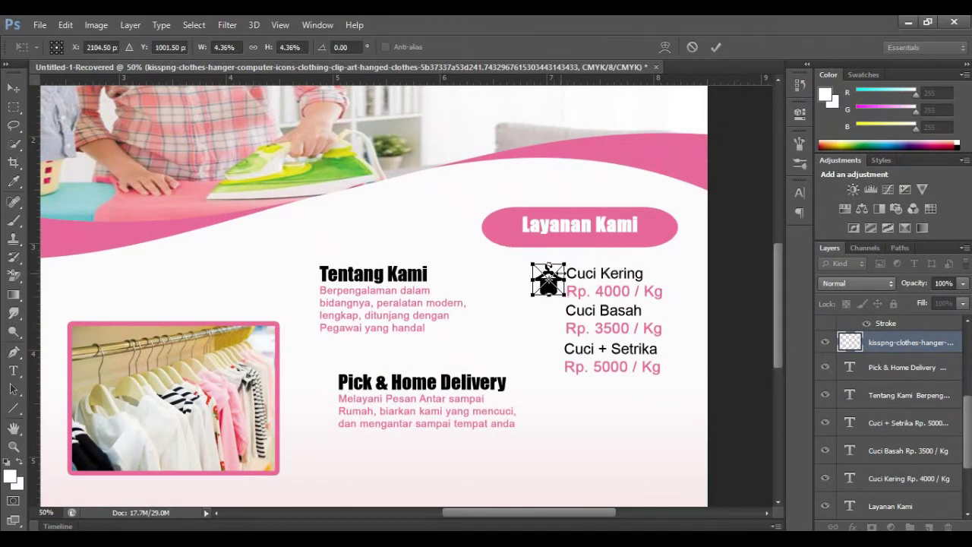
{"action": "left_click", "coordinate": [714, 47]}
Give the hanger a Color Overlay sampled from the title's pink (e7689a).
{"action": "right_click", "coordinate": [909, 344]}
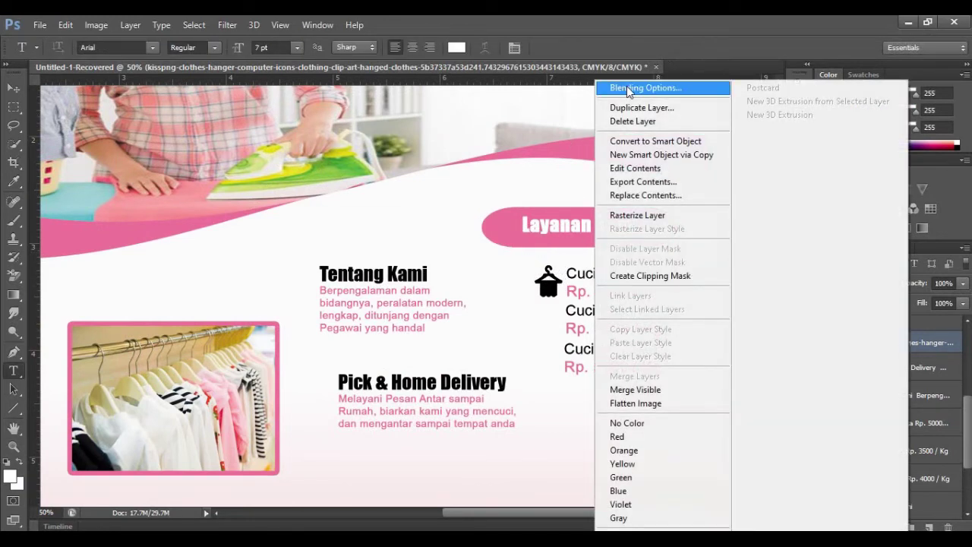
{"action": "left_click", "coordinate": [629, 89]}
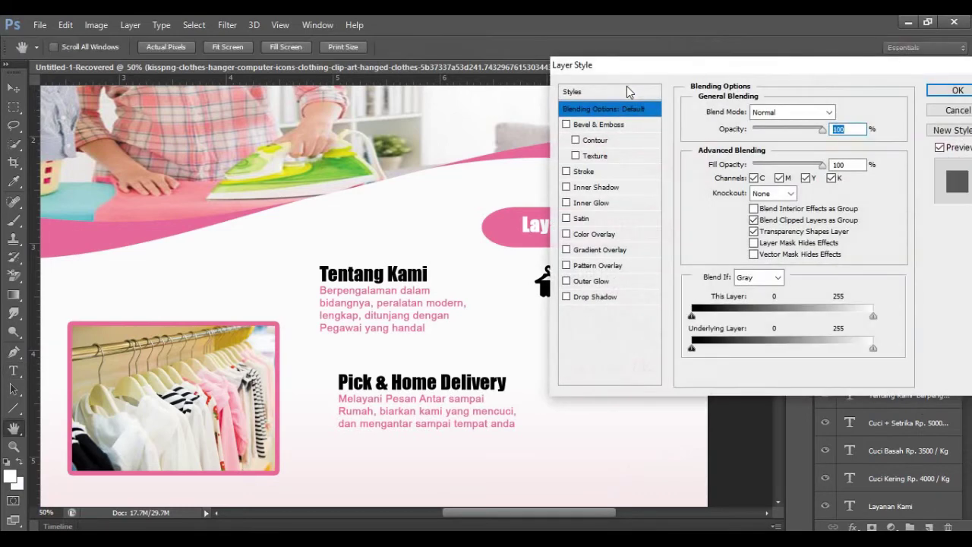
{"action": "left_click", "coordinate": [593, 236]}
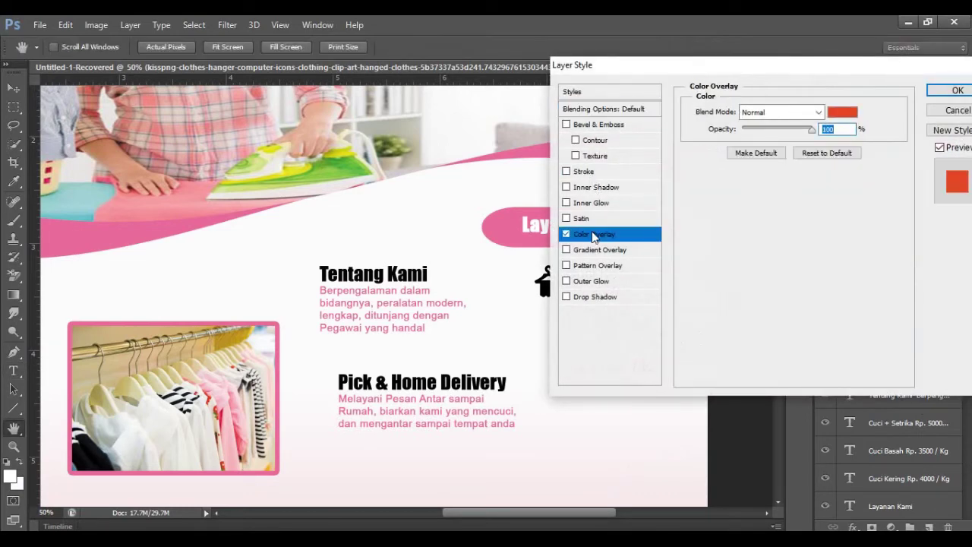
{"action": "left_click", "coordinate": [839, 116]}
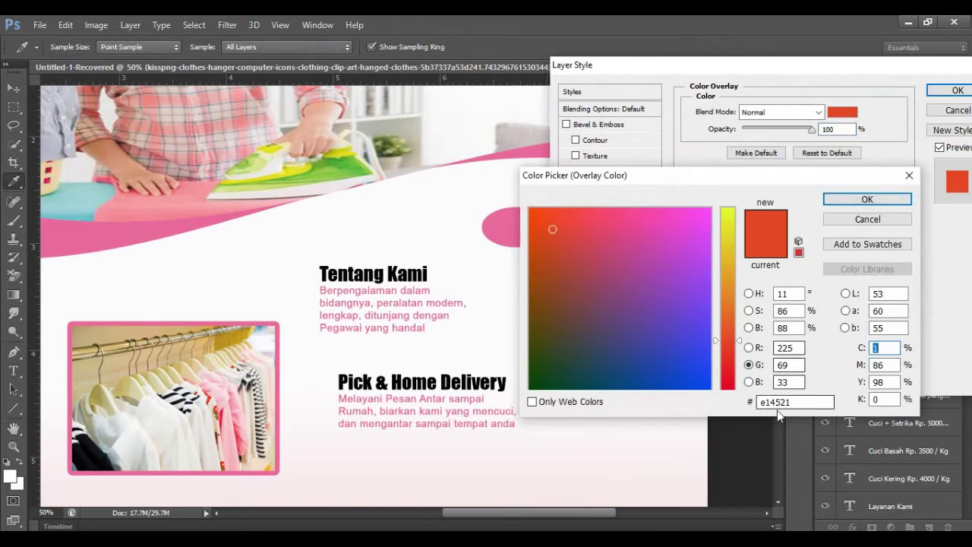
{"action": "left_click", "coordinate": [499, 224]}
{"action": "left_click", "coordinate": [843, 200]}
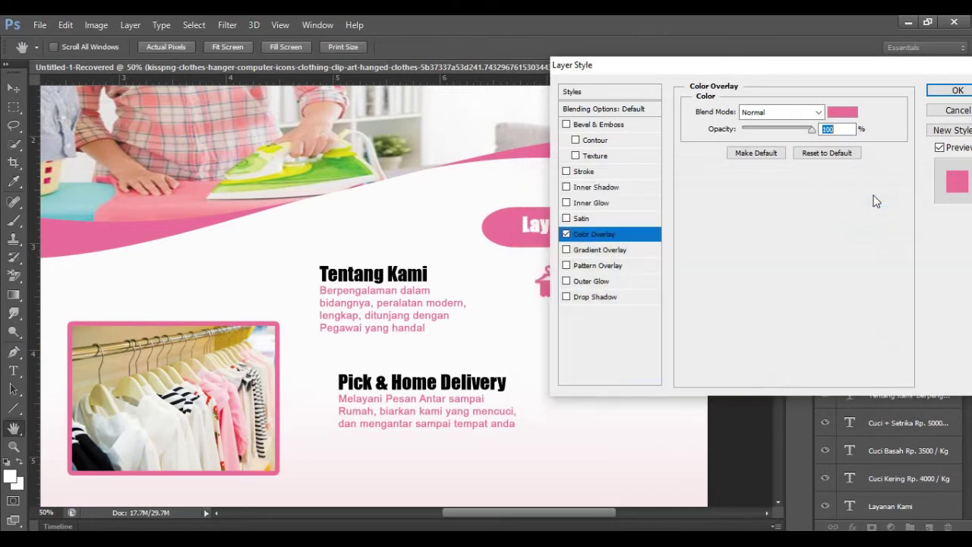
{"action": "left_click", "coordinate": [946, 92]}
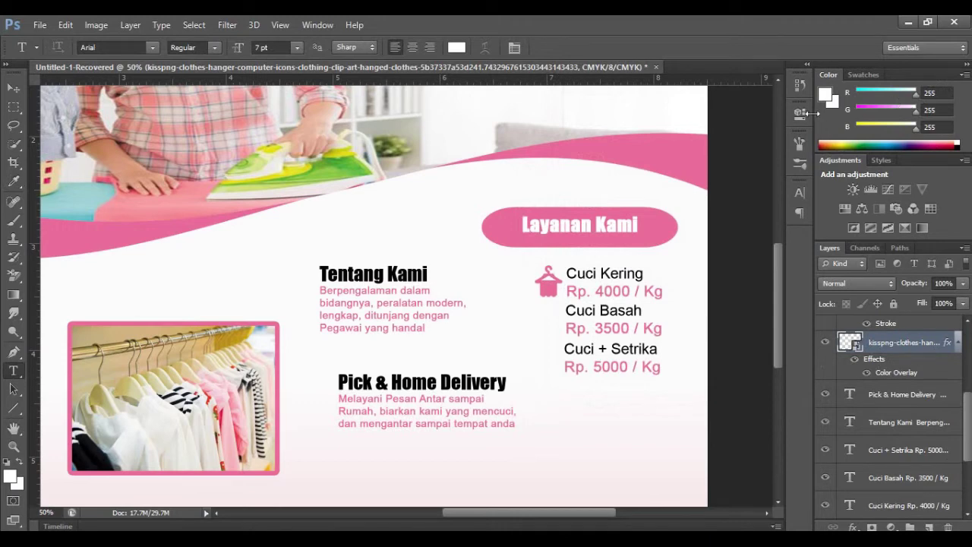
Place the pngegg (9) shirt icon image onto the flyer.
{"action": "left_click", "coordinate": [39, 24]}
{"action": "left_click", "coordinate": [84, 255]}
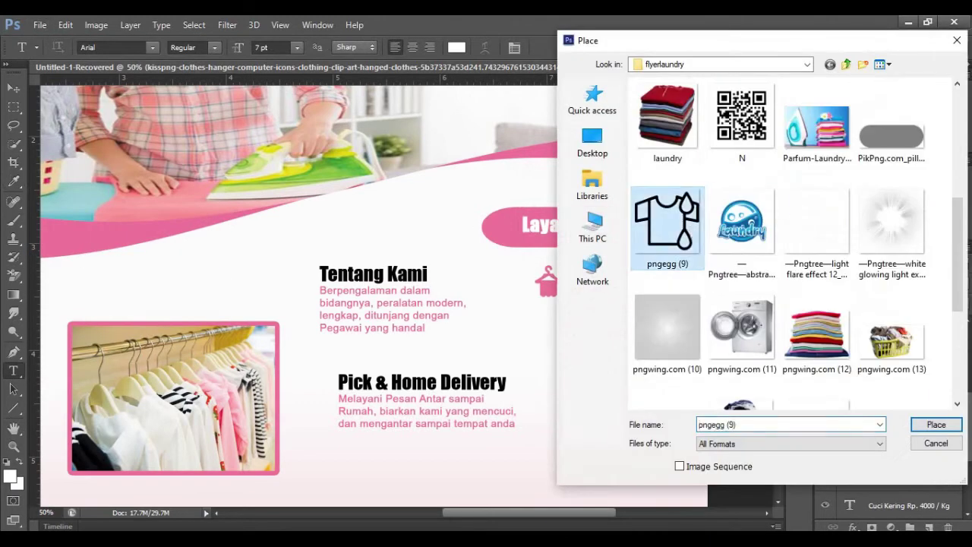
{"action": "double_click", "coordinate": [664, 224]}
{"action": "left_click_drag", "start_coordinate": [167, 65], "coordinate": [331, 302]}
{"action": "left_click", "coordinate": [715, 47]}
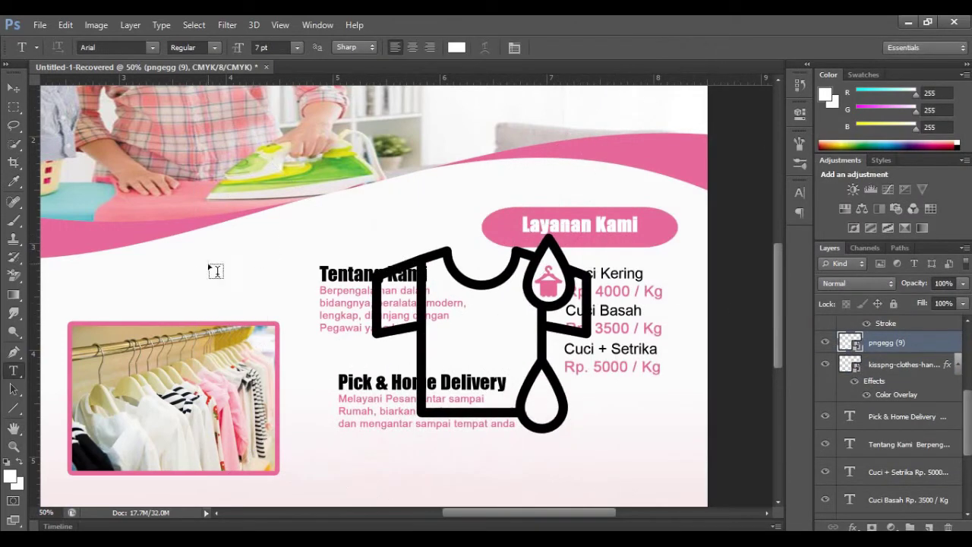
Fill the shirt's body and both sleeves pink with the Paint Bucket.
{"action": "key", "text": "g"}
{"action": "left_click", "coordinate": [10, 476]}
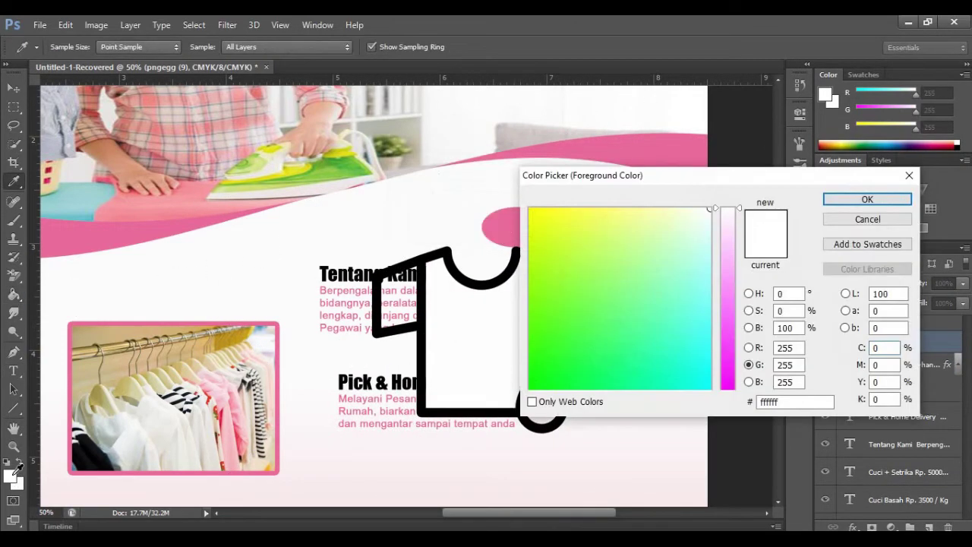
{"action": "left_click", "coordinate": [501, 228]}
{"action": "left_click", "coordinate": [868, 197]}
{"action": "left_click", "coordinate": [482, 312]}
{"action": "left_click", "coordinate": [570, 315]}
{"action": "left_click", "coordinate": [394, 293]}
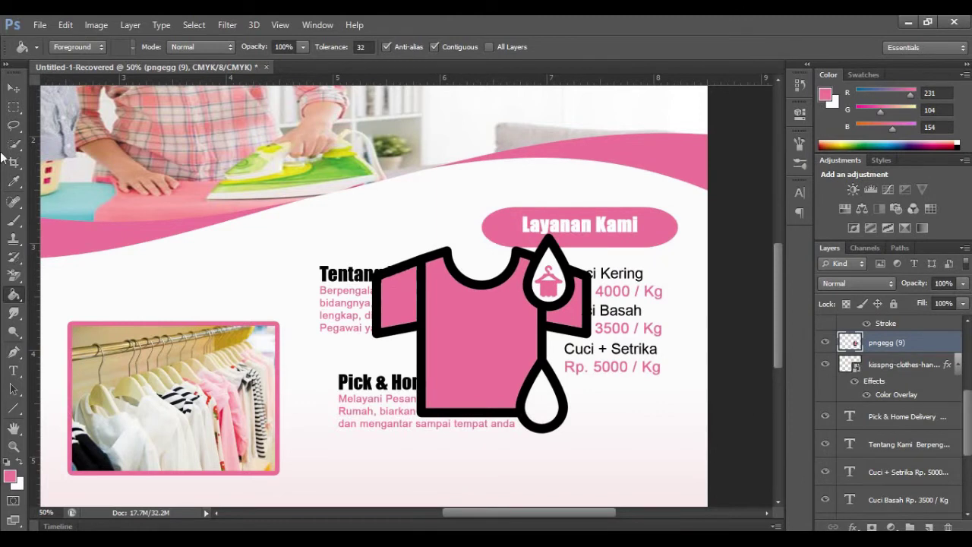
Shrink the shirt icon beside Cuci Basah, undoing a stray pink fill.
{"action": "key", "text": "ctrl+t"}
{"action": "mouse_move", "coordinate": [591, 433]}
{"action": "left_mouse_down"}
{"action": "mouse_move", "coordinate": [418, 272]}
{"action": "mouse_move", "coordinate": [542, 318]}
{"action": "mouse_move", "coordinate": [531, 311]}
{"action": "left_mouse_up"}
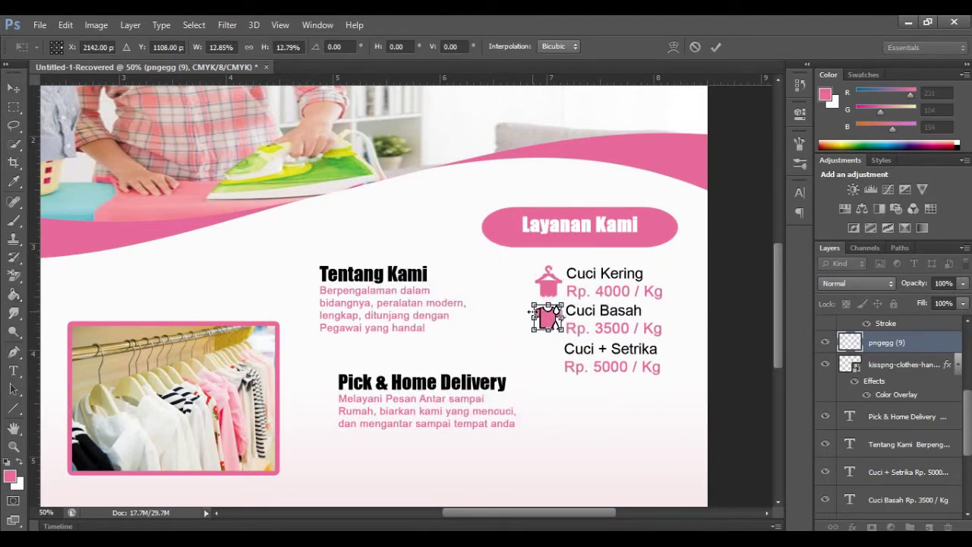
{"action": "scroll", "coordinate": [455, 228], "scroll_direction": "up", "scroll_amount": 1}
{"action": "left_click", "coordinate": [716, 47]}
{"action": "key", "text": "g"}
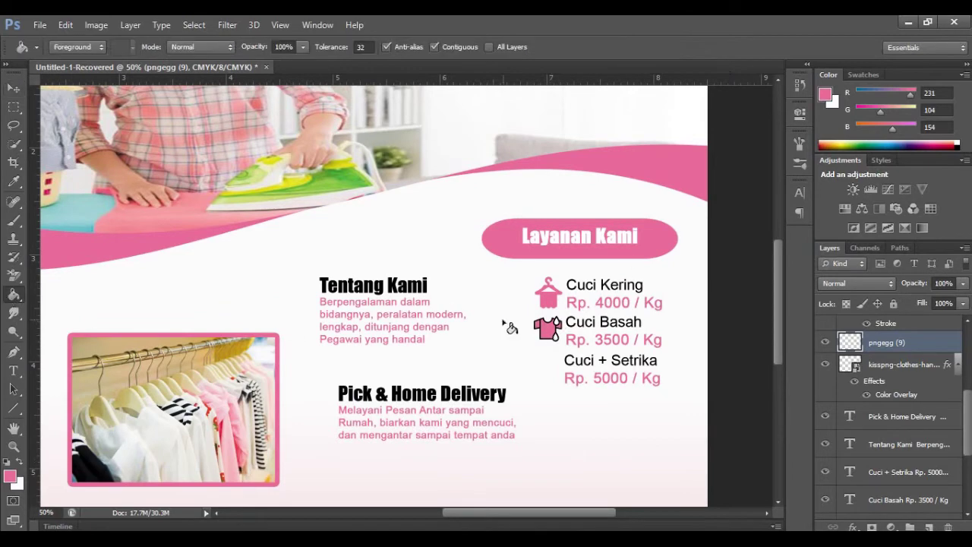
{"action": "left_click", "coordinate": [544, 333]}
{"action": "key", "text": "ctrl+z"}
Add a pink Stroke layer style to the shirt icon.
{"action": "key", "text": "v"}
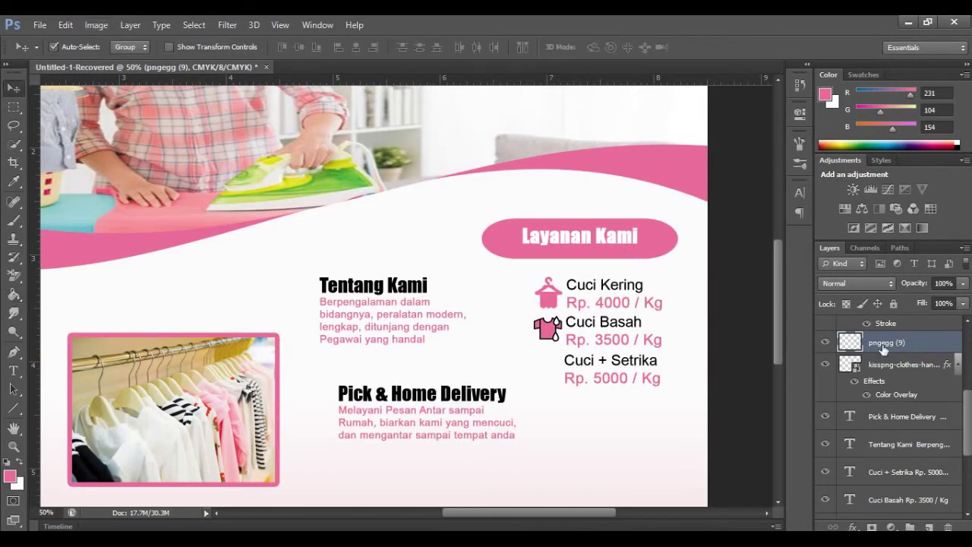
{"action": "double_click", "coordinate": [927, 343]}
{"action": "left_click", "coordinate": [600, 173]}
{"action": "left_click", "coordinate": [716, 269]}
{"action": "left_click", "coordinate": [514, 225]}
{"action": "left_click", "coordinate": [831, 200]}
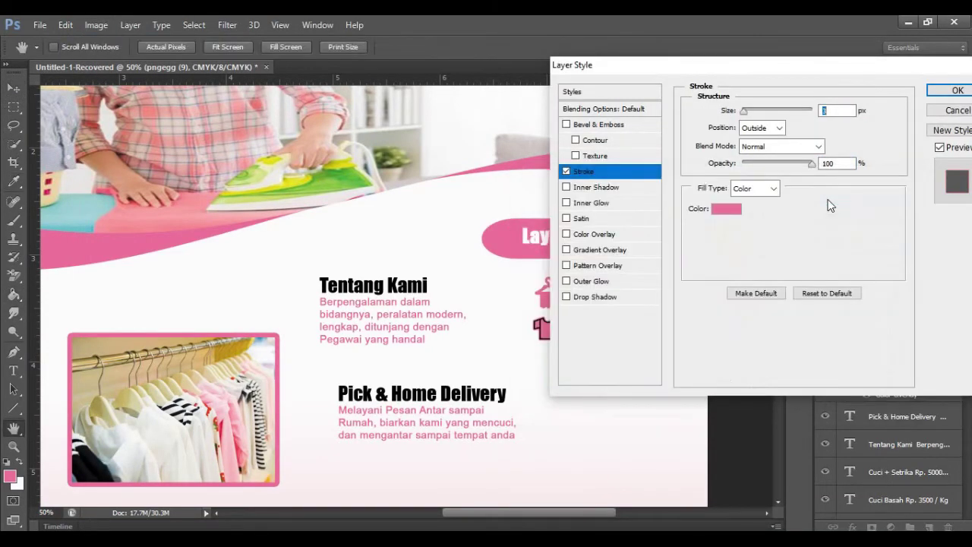
{"action": "key", "text": "Return"}
Enlarge the shirt and refill its body pink, undoing a mistaken fill.
{"action": "left_click_drag", "start_coordinate": [547, 330], "coordinate": [602, 378]}
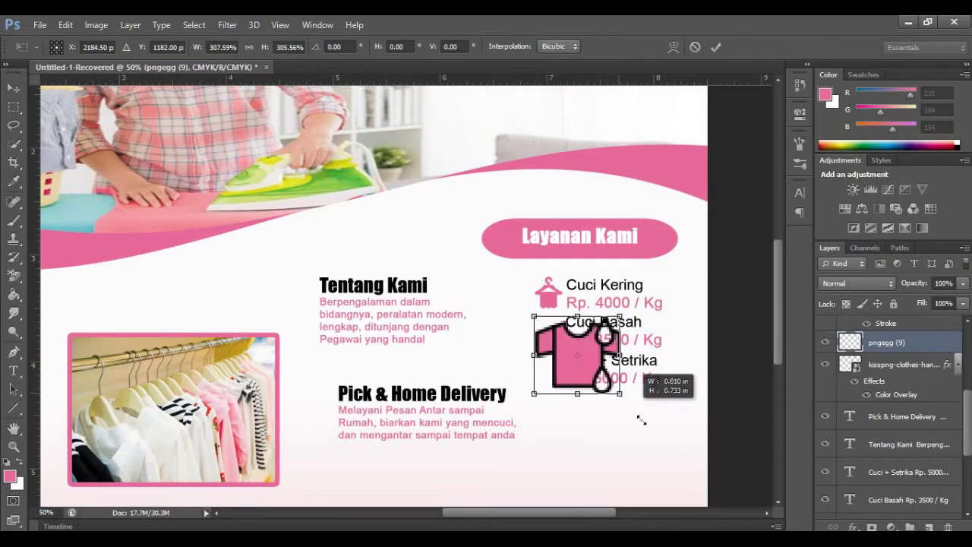
{"action": "key", "text": "g"}
{"action": "left_click", "coordinate": [589, 386]}
{"action": "left_click", "coordinate": [65, 24]}
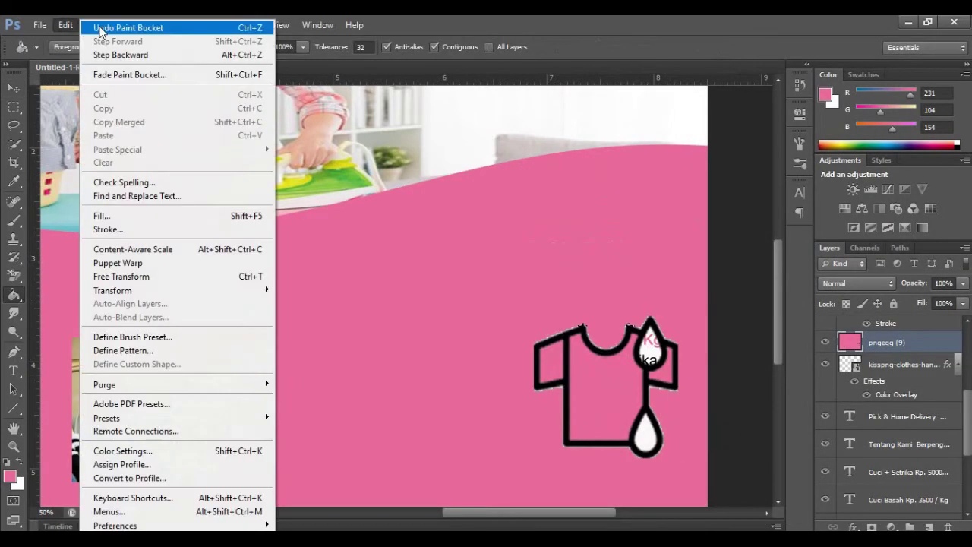
{"action": "left_click", "coordinate": [129, 30]}
{"action": "left_click", "coordinate": [559, 357]}
Scale the pink shirt back down into place beside Cuci Basah.
{"action": "key", "text": "v"}
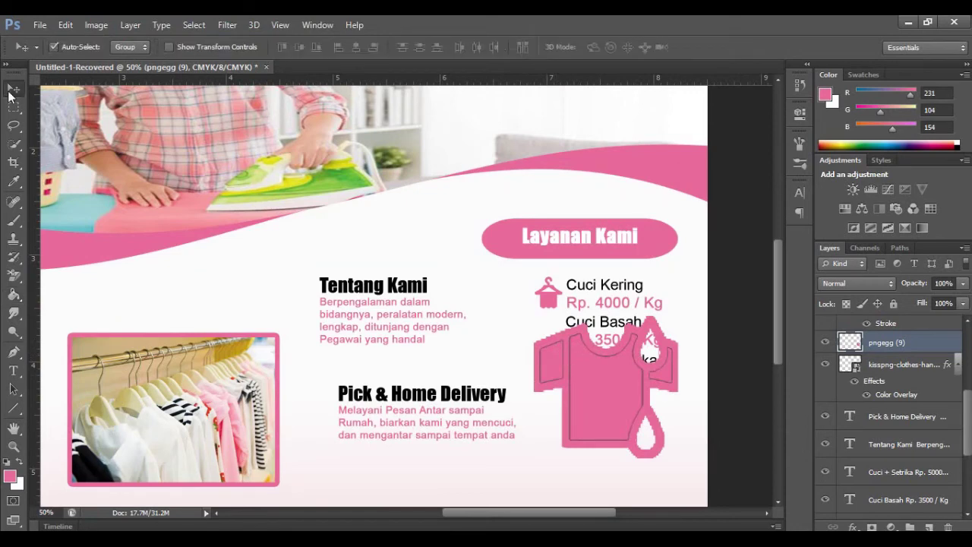
{"action": "key", "text": "ctrl+t"}
{"action": "left_click_drag", "start_coordinate": [693, 474], "coordinate": [558, 346]}
{"action": "left_click", "coordinate": [715, 48]}
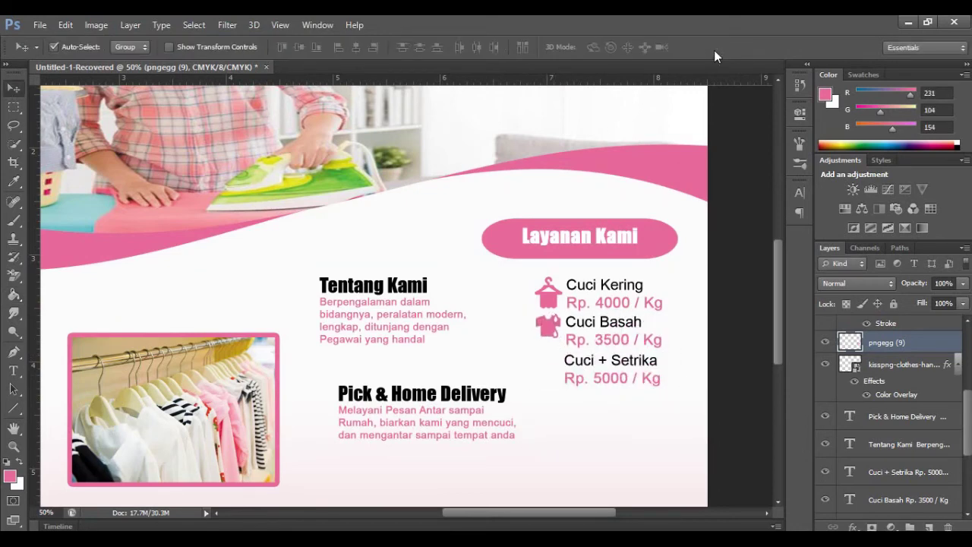
Place the iron PNG and scale it beside Cuci + Setrika.
{"action": "left_click", "coordinate": [39, 24]}
{"action": "left_click", "coordinate": [43, 254]}
{"action": "double_click", "coordinate": [787, 264]}
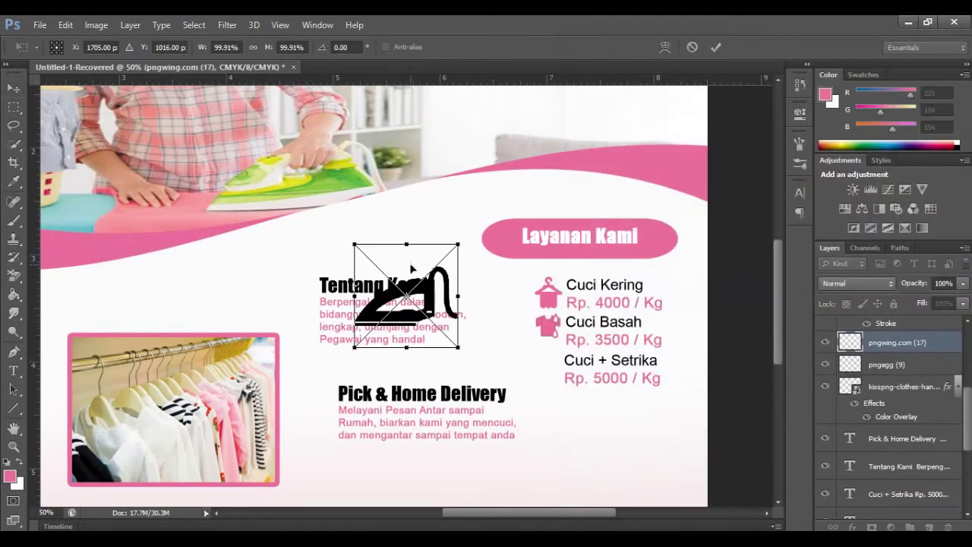
{"action": "mouse_move", "coordinate": [433, 250]}
{"action": "left_mouse_down"}
{"action": "mouse_move", "coordinate": [410, 293]}
{"action": "mouse_move", "coordinate": [535, 347]}
{"action": "mouse_move", "coordinate": [533, 376]}
{"action": "left_mouse_up"}
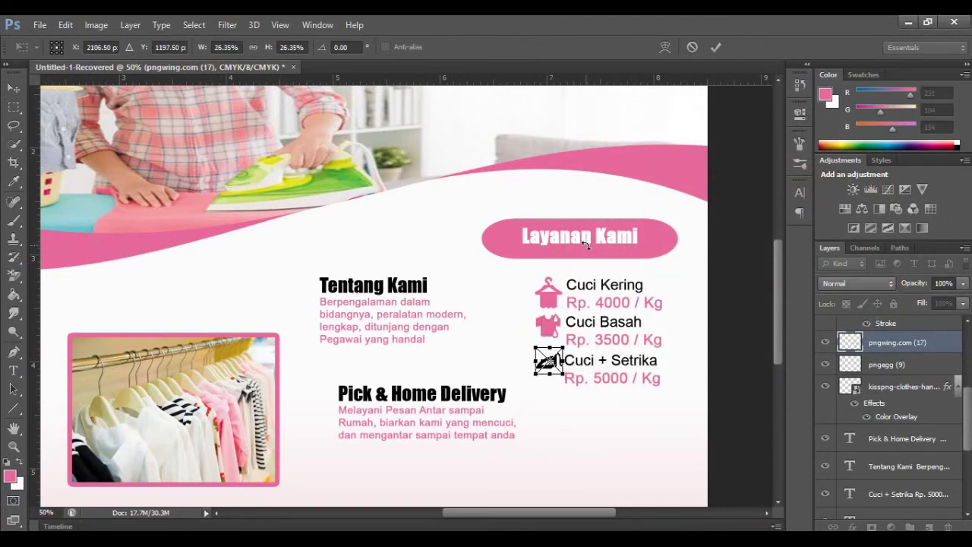
{"action": "left_click", "coordinate": [716, 47]}
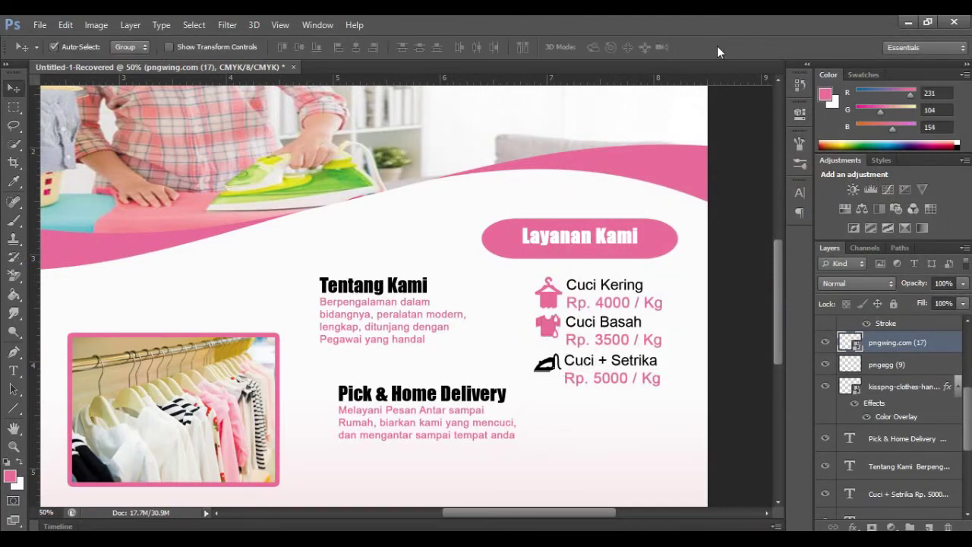
Tint the iron pink with a Color Overlay and nudge the Layanan Kami title right and down.
{"action": "left_click", "coordinate": [551, 329]}
{"action": "right_click", "coordinate": [893, 342]}
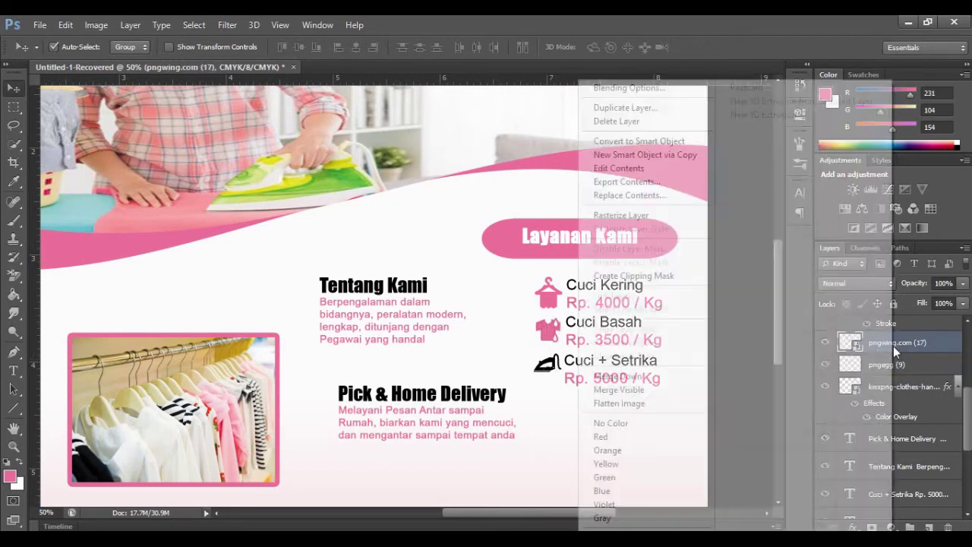
{"action": "left_click", "coordinate": [607, 28]}
{"action": "left_click", "coordinate": [599, 234]}
{"action": "left_click", "coordinate": [842, 112]}
{"action": "left_click", "coordinate": [865, 197]}
{"action": "left_click", "coordinate": [957, 90]}
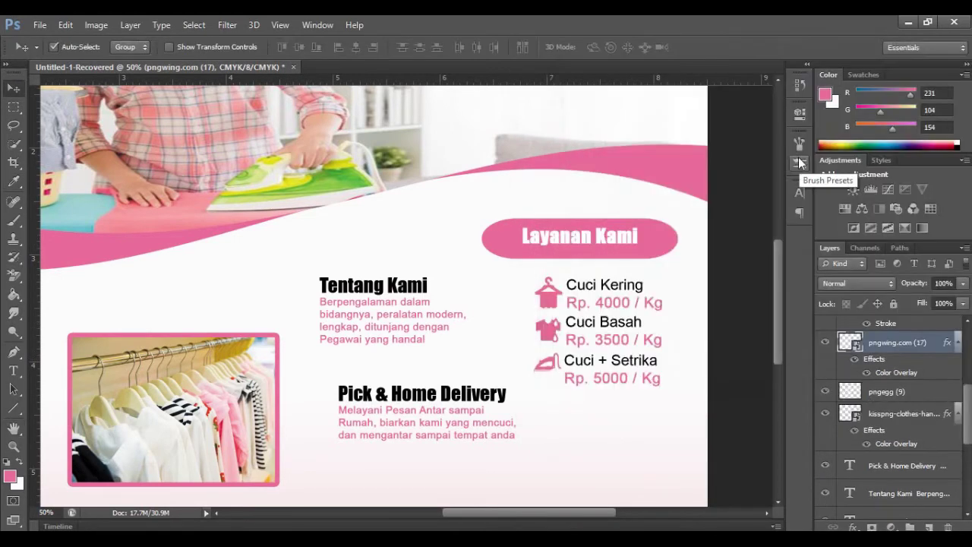
{"action": "left_click_drag", "start_coordinate": [651, 228], "coordinate": [612, 250]}
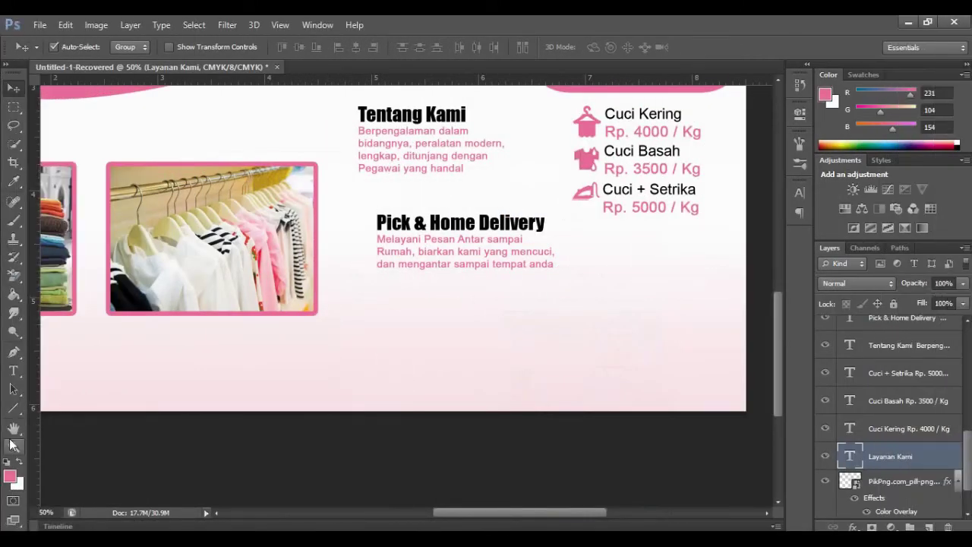
Zoom out and add a horizontal guide positioned just below the photos, around 5.2 in.
{"action": "left_click", "coordinate": [12, 445]}
{"action": "left_click", "coordinate": [554, 352], "text": "alt"}
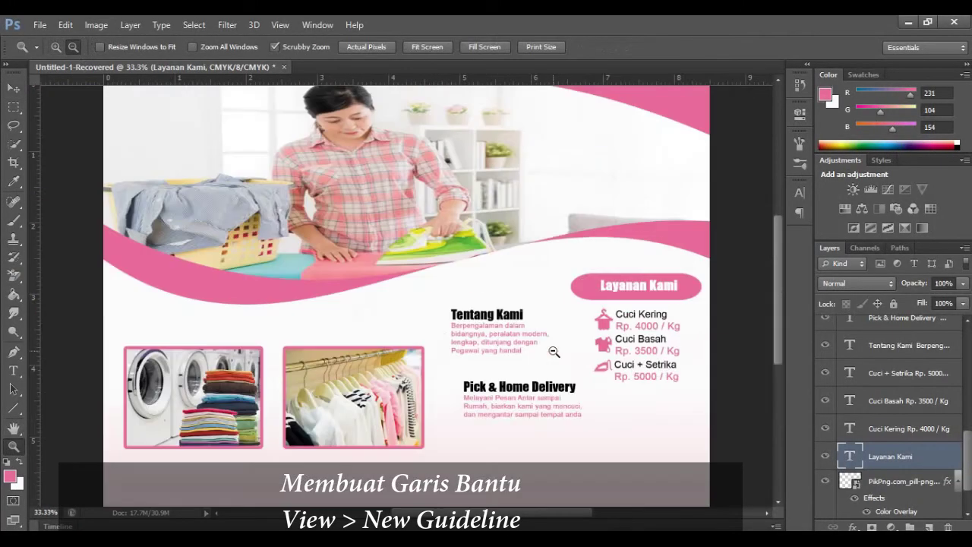
{"action": "left_click", "coordinate": [553, 351], "text": "alt"}
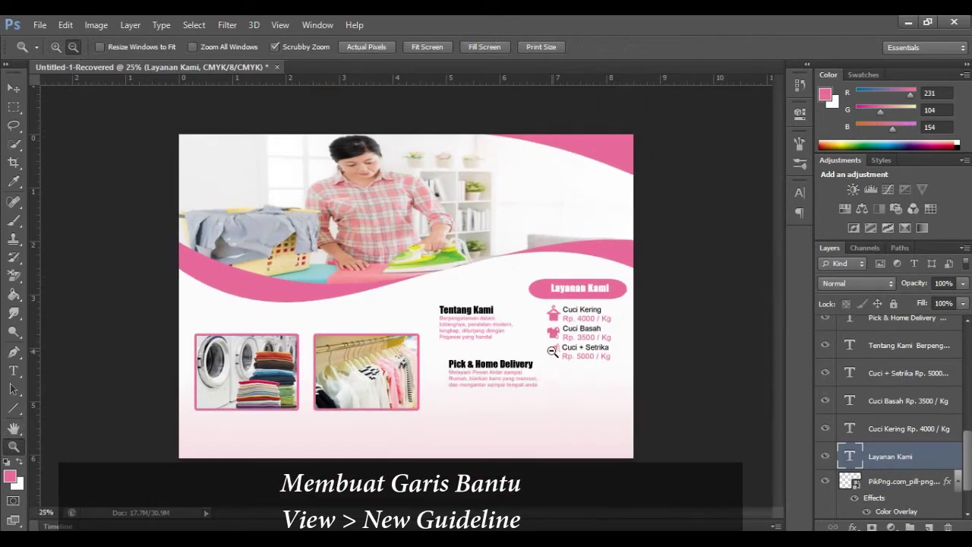
{"action": "left_click", "coordinate": [12, 89]}
{"action": "left_click", "coordinate": [279, 24]}
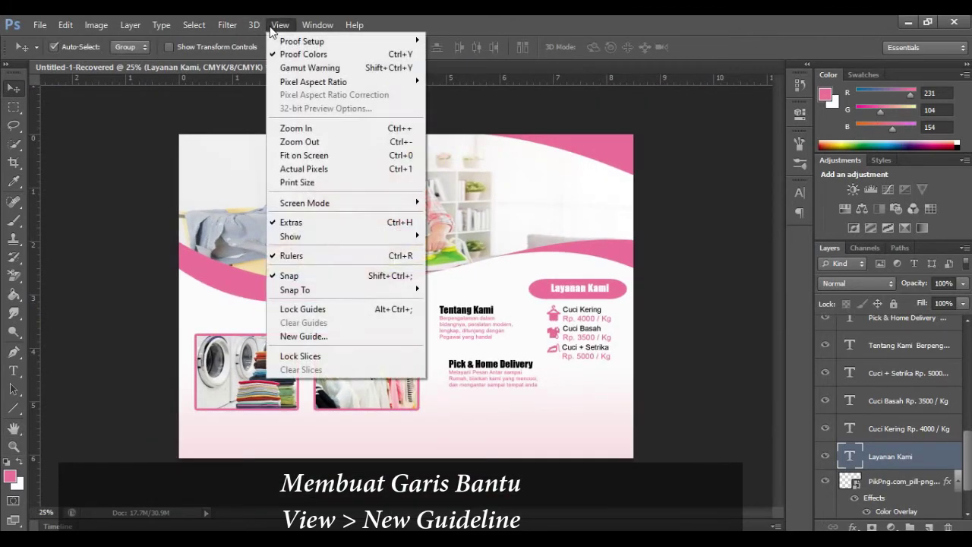
{"action": "left_click", "coordinate": [336, 333]}
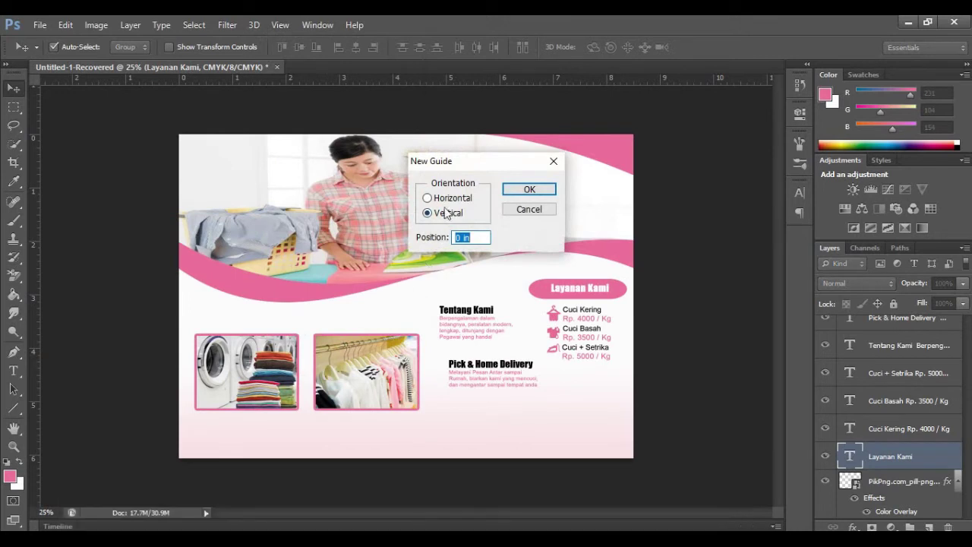
{"action": "left_click", "coordinate": [448, 199]}
{"action": "left_click", "coordinate": [529, 189]}
{"action": "left_click_drag", "start_coordinate": [471, 131], "coordinate": [465, 427]}
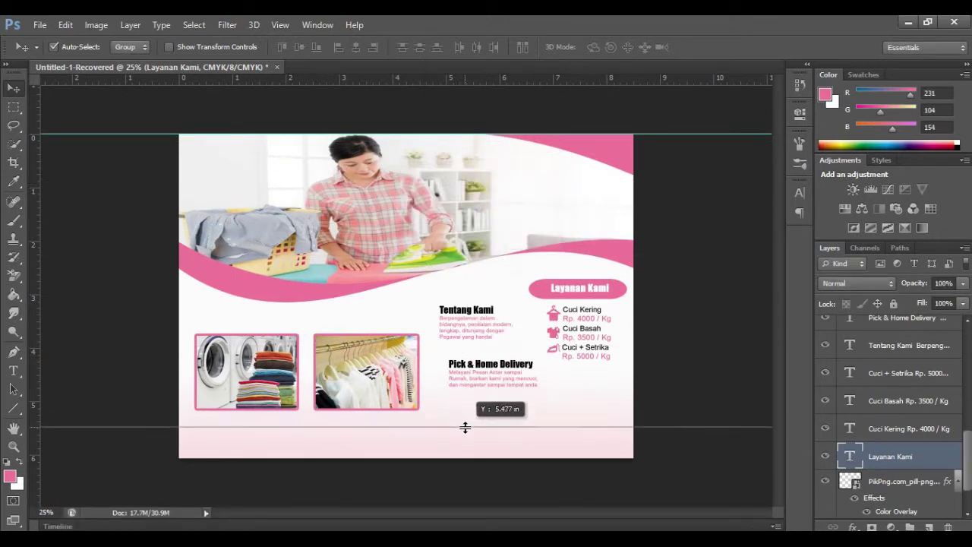
{"action": "left_click_drag", "start_coordinate": [74, 427], "coordinate": [72, 414]}
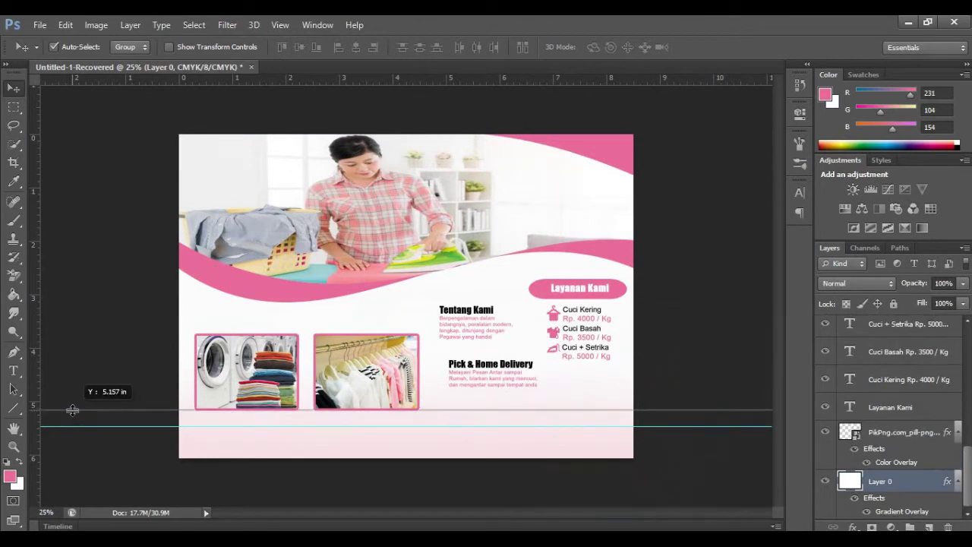
{"action": "left_click_drag", "start_coordinate": [73, 414], "coordinate": [72, 409]}
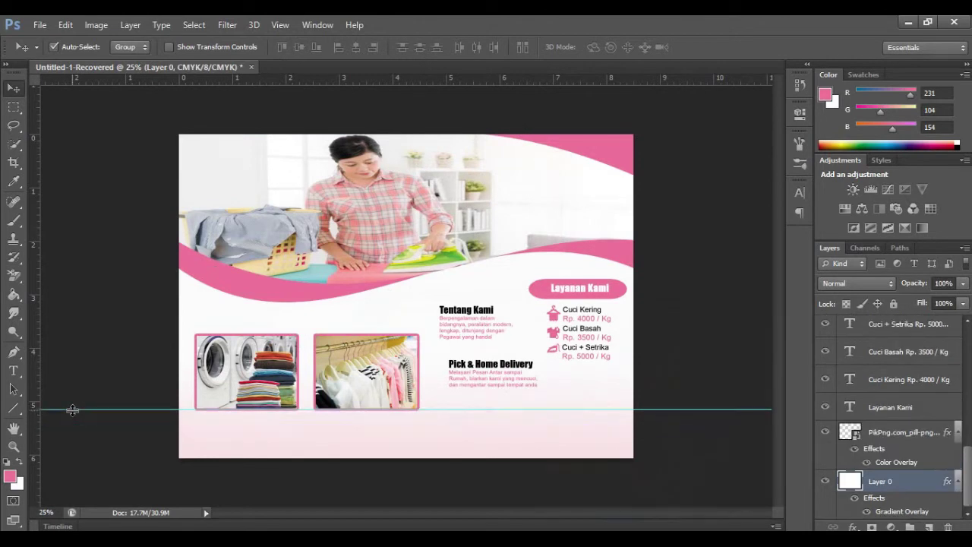
Add another horizontal guide along the flyer's top edge and drag a guide lower.
{"action": "left_click", "coordinate": [279, 25]}
{"action": "left_click", "coordinate": [303, 336]}
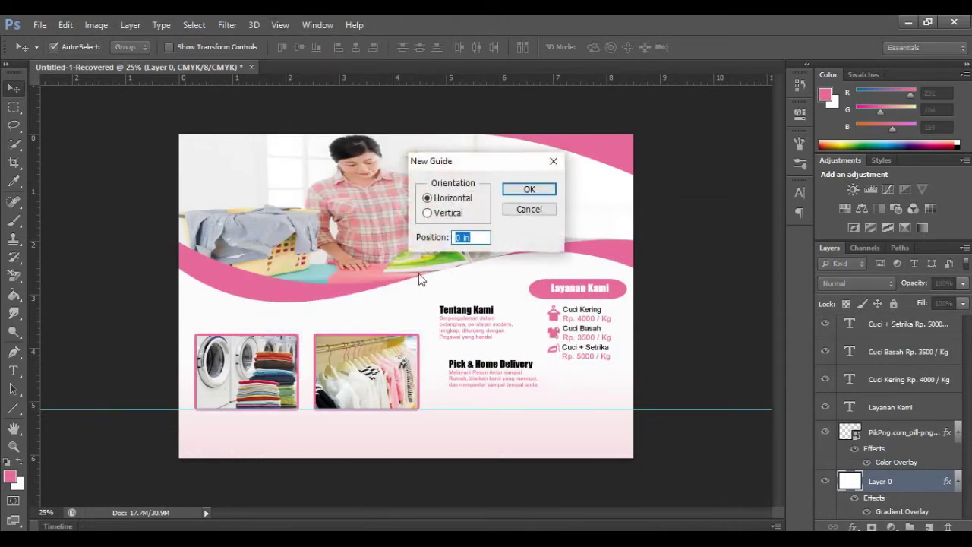
{"action": "left_click", "coordinate": [527, 193]}
{"action": "left_click_drag", "start_coordinate": [182, 135], "coordinate": [169, 431]}
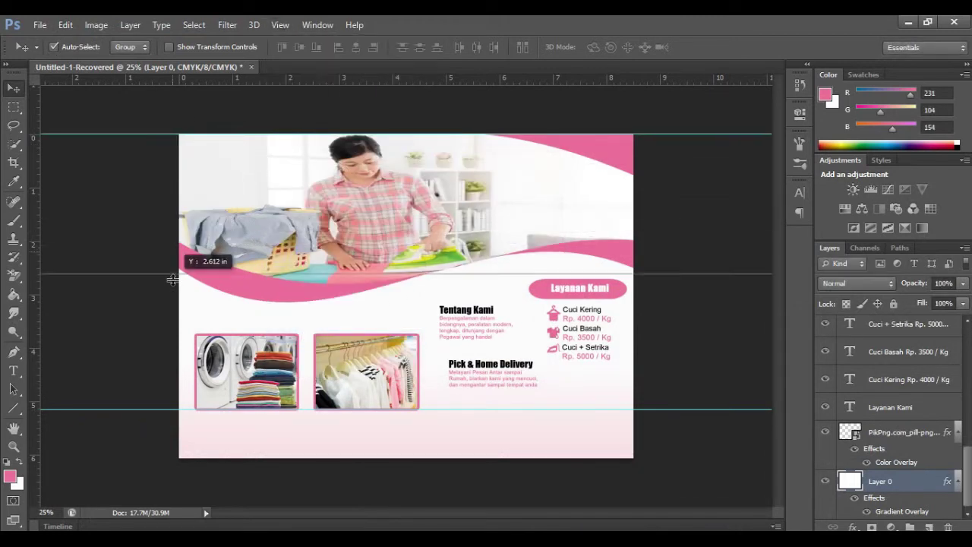
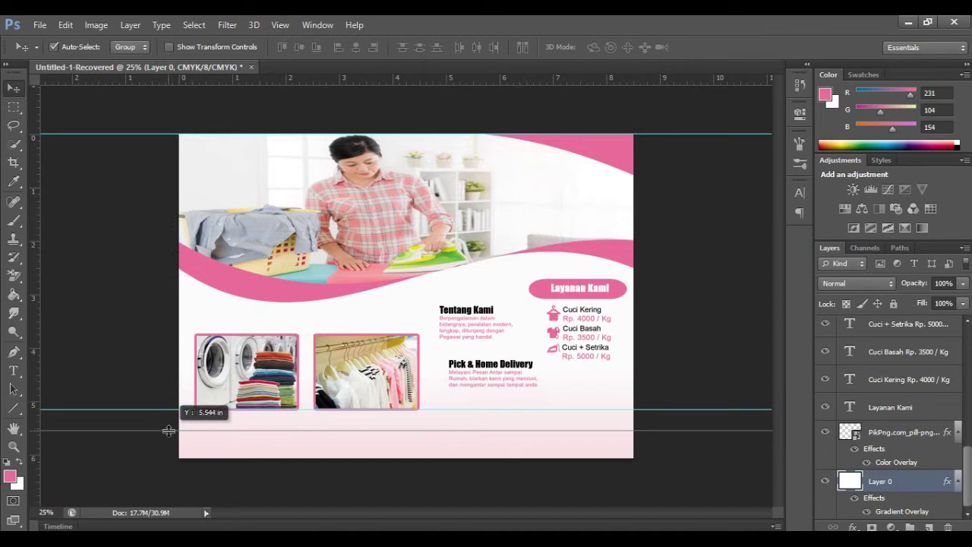
Place horizontal guides in the footer and add a vertical guide at 0 in.
{"action": "left_click_drag", "start_coordinate": [168, 430], "coordinate": [169, 431]}
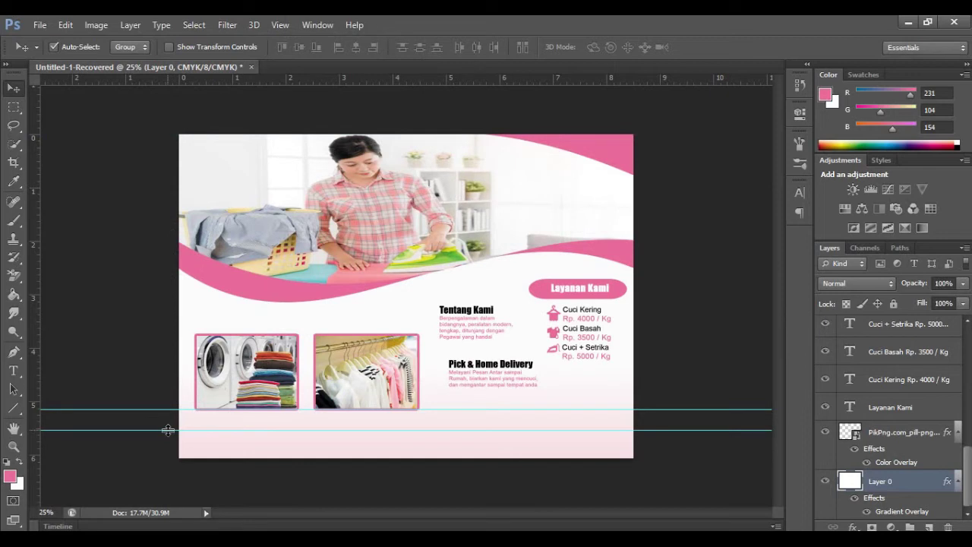
{"action": "mouse_move", "coordinate": [168, 430]}
{"action": "left_mouse_down"}
{"action": "mouse_move", "coordinate": [168, 438]}
{"action": "mouse_move", "coordinate": [155, 417]}
{"action": "left_mouse_up"}
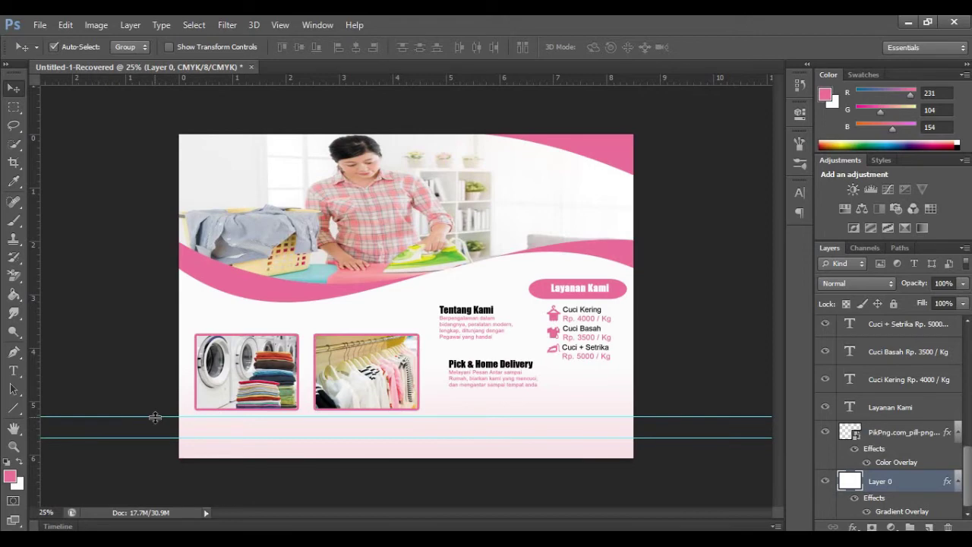
{"action": "left_click", "coordinate": [281, 25]}
{"action": "left_click", "coordinate": [303, 332]}
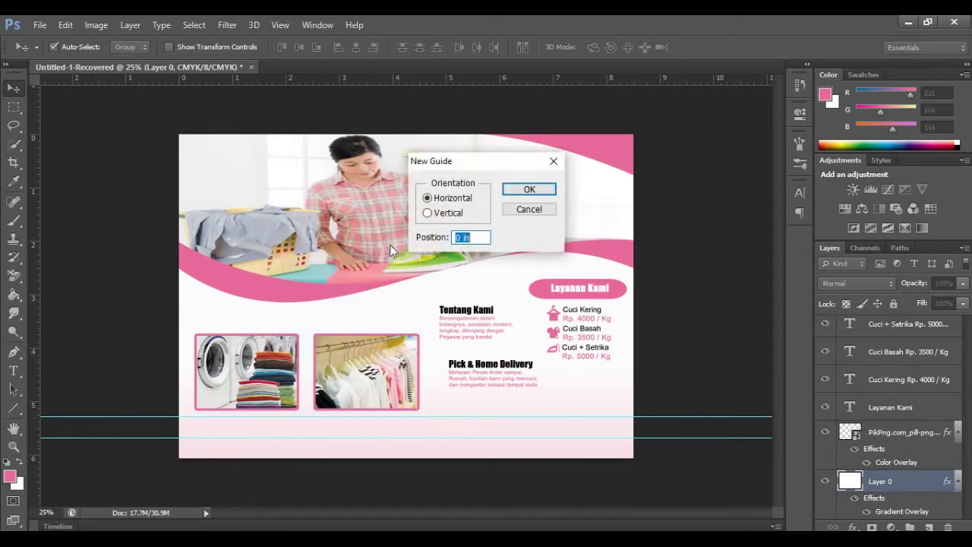
{"action": "left_click", "coordinate": [428, 213]}
{"action": "left_click", "coordinate": [529, 189]}
Add vertical guides at about 5.37 in and 5.77 in across the page.
{"action": "left_click_drag", "start_coordinate": [179, 249], "coordinate": [483, 298]}
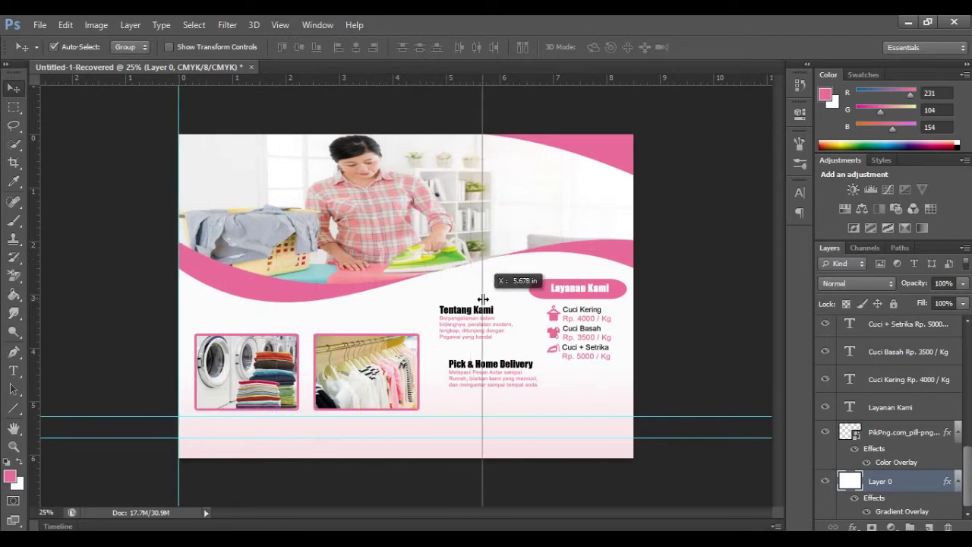
{"action": "left_click_drag", "start_coordinate": [483, 298], "coordinate": [466, 298]}
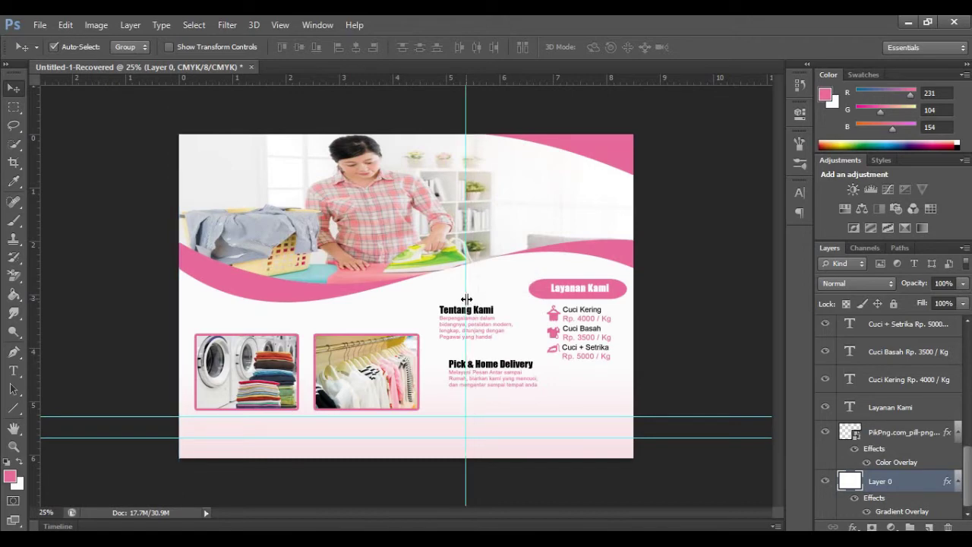
{"action": "left_click", "coordinate": [280, 25]}
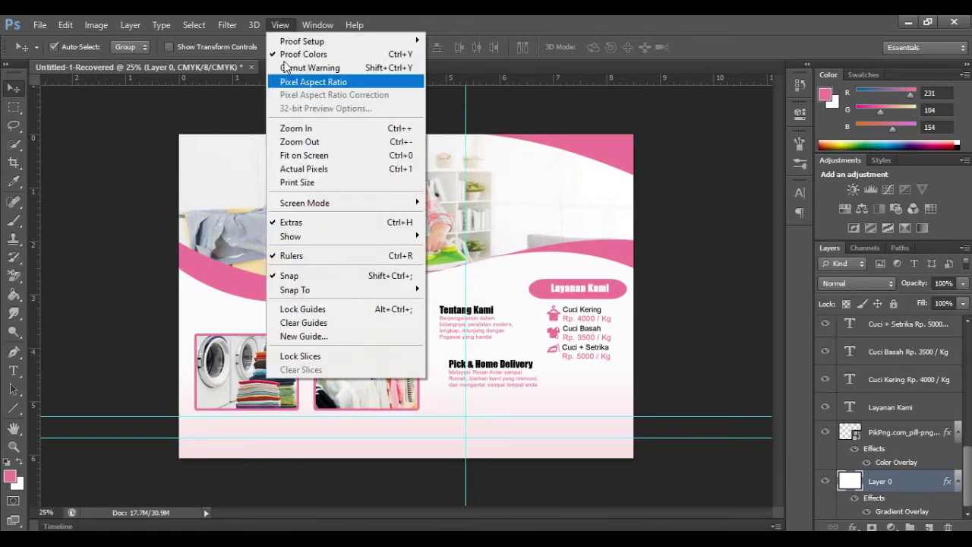
{"action": "left_click", "coordinate": [306, 337]}
{"action": "left_click", "coordinate": [529, 189]}
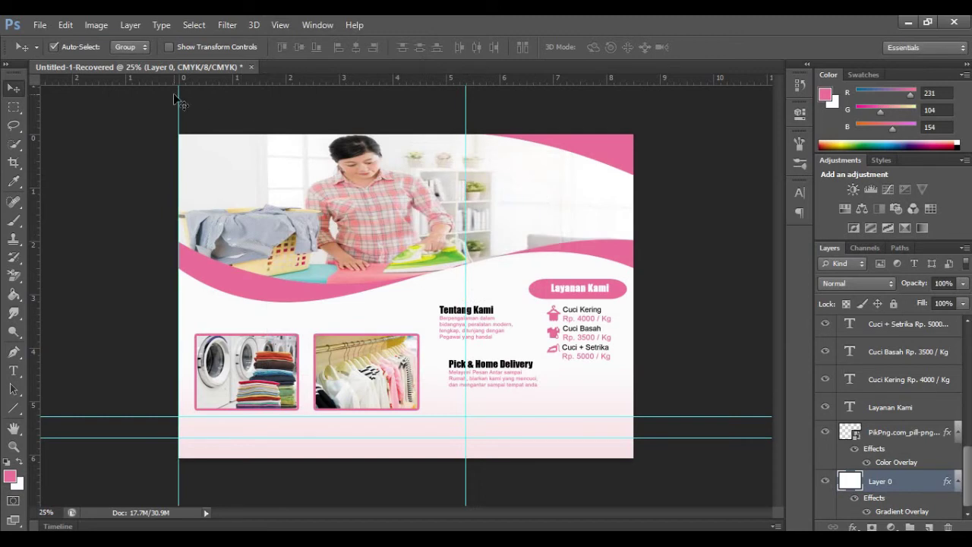
{"action": "left_click_drag", "start_coordinate": [178, 102], "coordinate": [488, 170]}
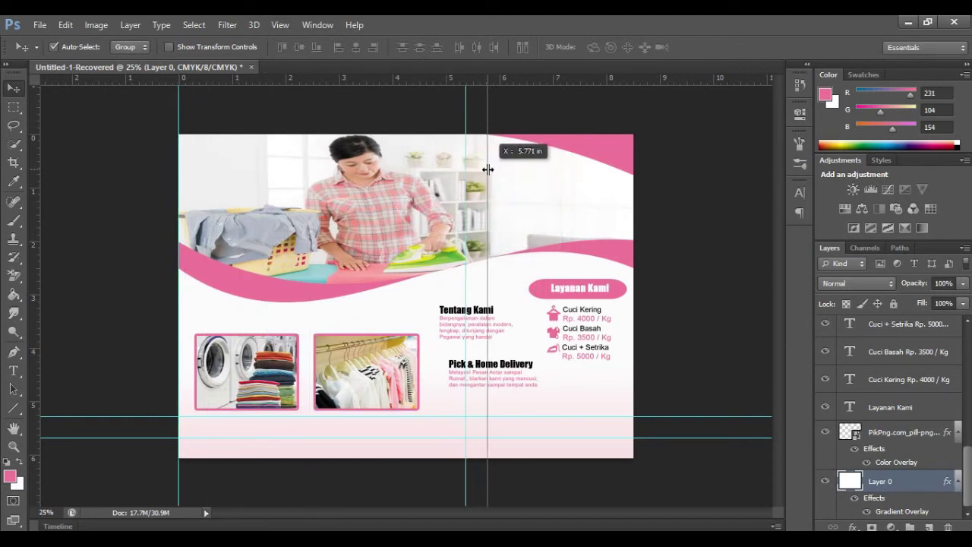
Zoom in on the footer and add a vertical guide at exactly 6 in.
{"action": "key", "text": "ctrl+plus"}
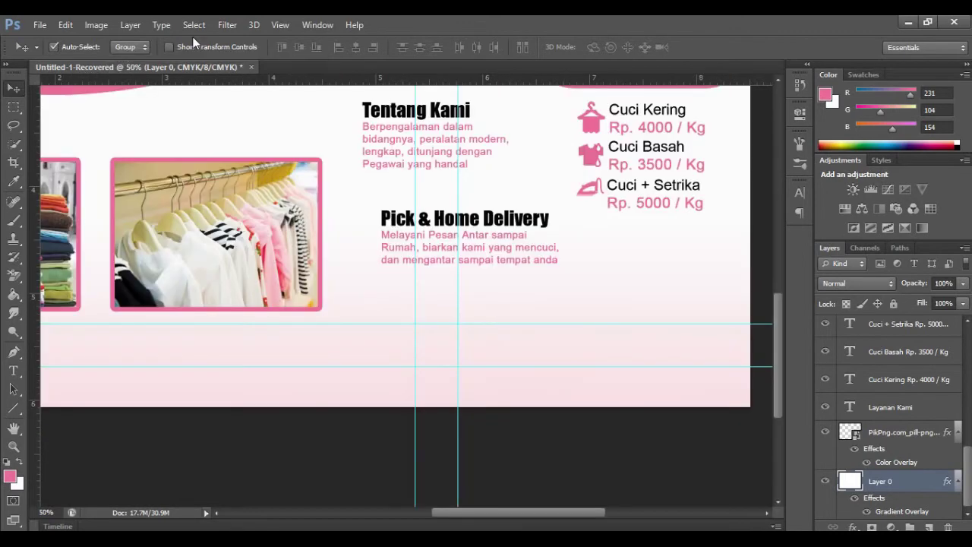
{"action": "left_click", "coordinate": [280, 24]}
{"action": "left_click", "coordinate": [304, 332]}
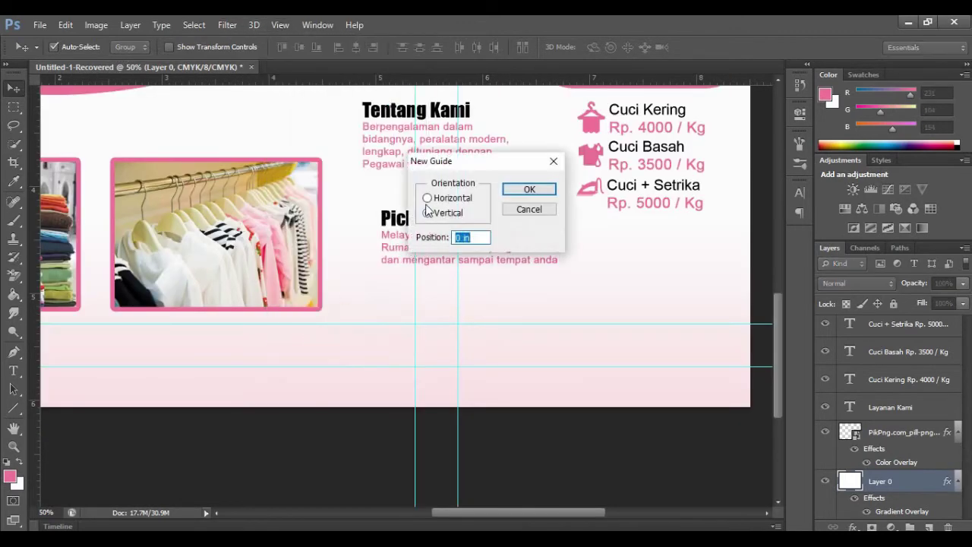
{"action": "type", "text": "6"}
{"action": "left_click", "coordinate": [529, 189]}
Fine-tune the position of the lower horizontal footer guide.
{"action": "key", "text": "ctrl+minus"}
{"action": "key", "text": "u"}
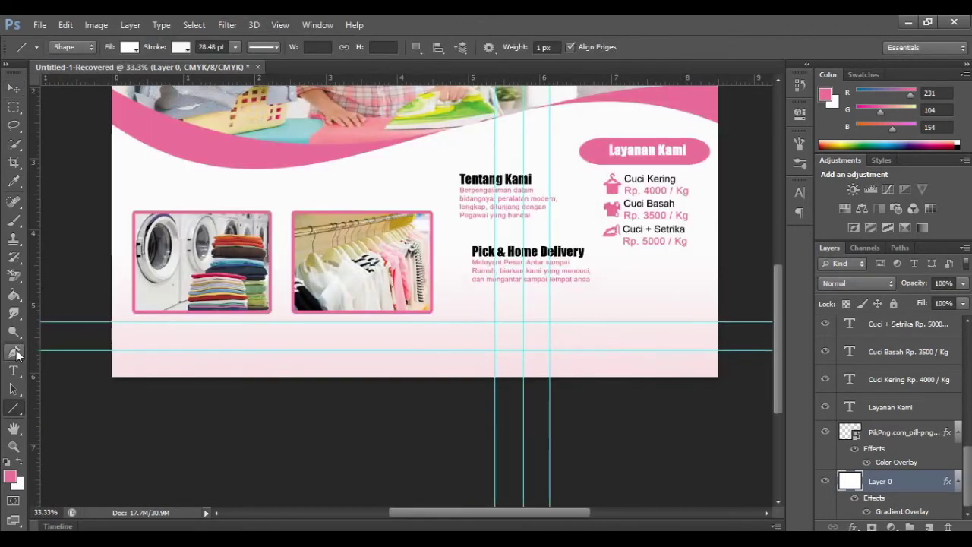
{"action": "key", "text": "ctrl+plus"}
{"action": "key", "text": "v"}
{"action": "left_click_drag", "start_coordinate": [384, 400], "coordinate": [386, 392]}
{"action": "key", "text": "p"}
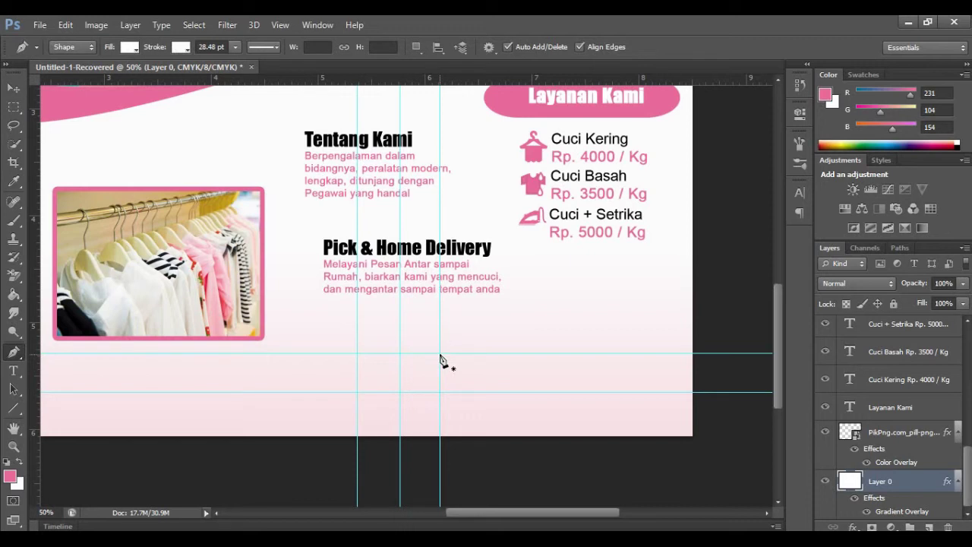
Draw a four-corner Pen shape with a slanted left edge from the guides to the right page edge.
{"action": "left_click", "coordinate": [441, 354]}
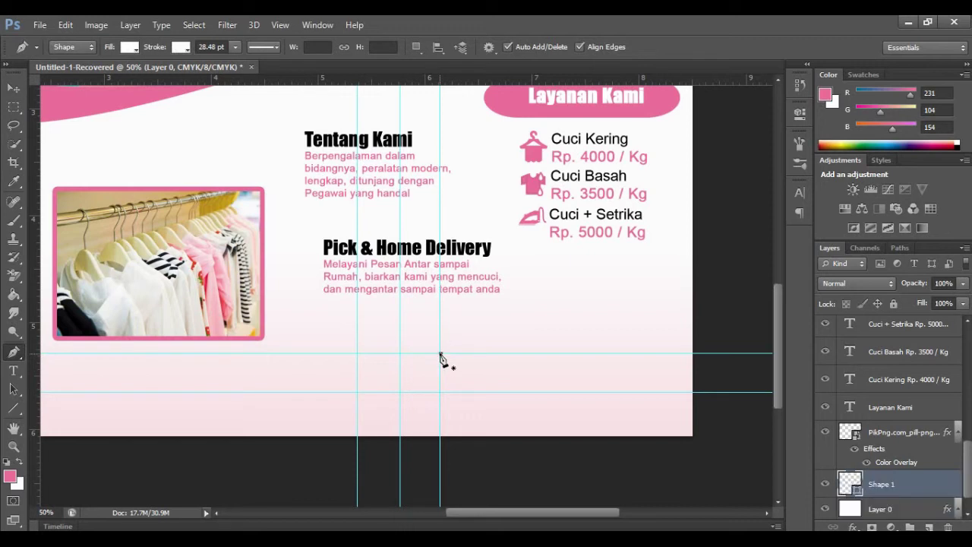
{"action": "left_click", "coordinate": [400, 393]}
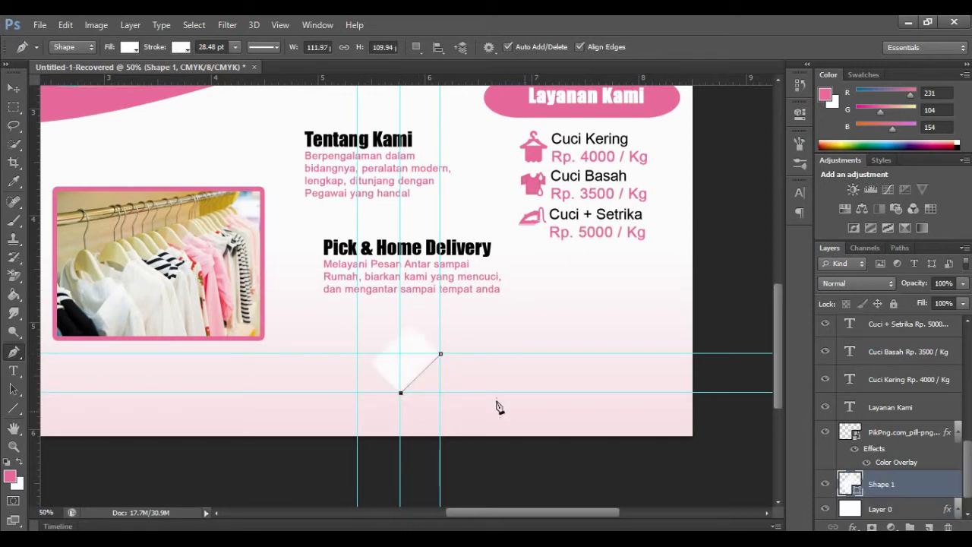
{"action": "left_click", "coordinate": [692, 392]}
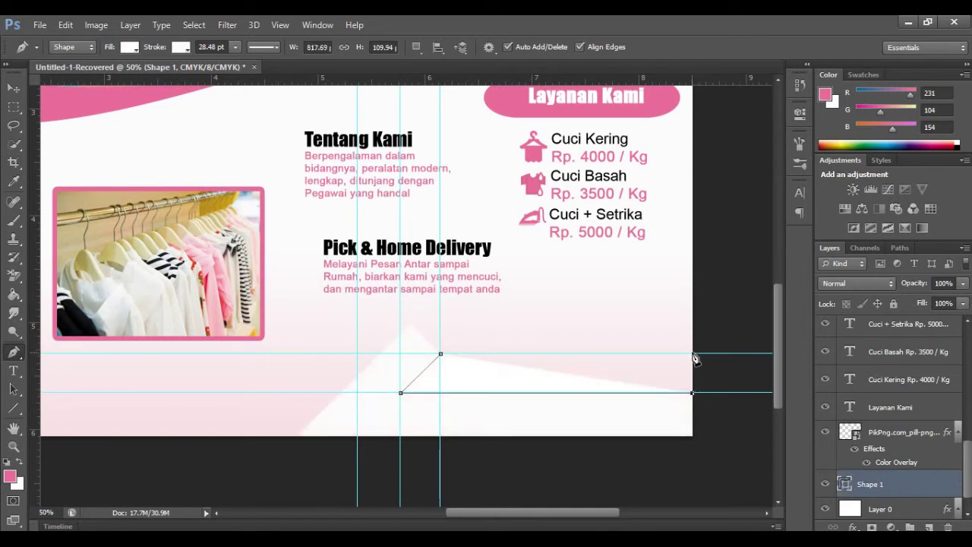
{"action": "left_click", "coordinate": [692, 354]}
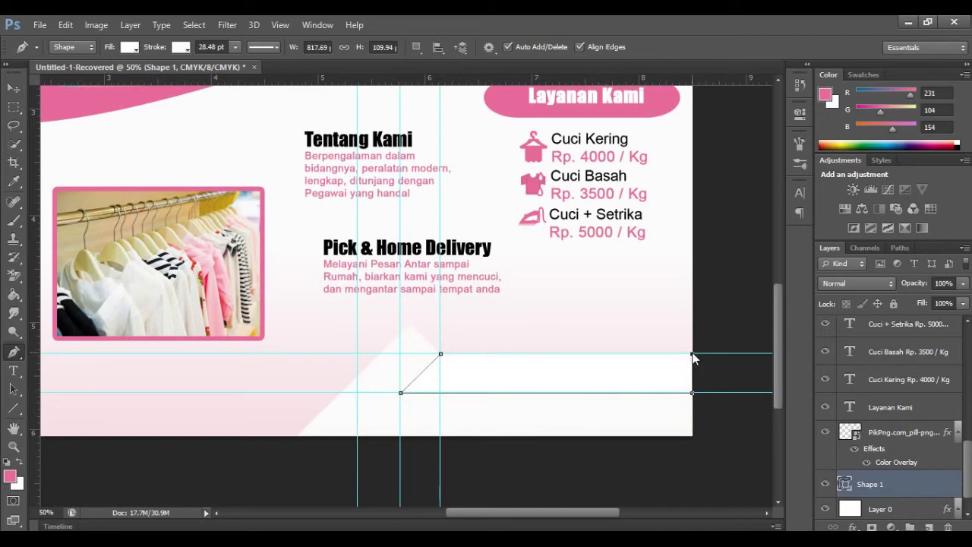
{"action": "left_click", "coordinate": [441, 354]}
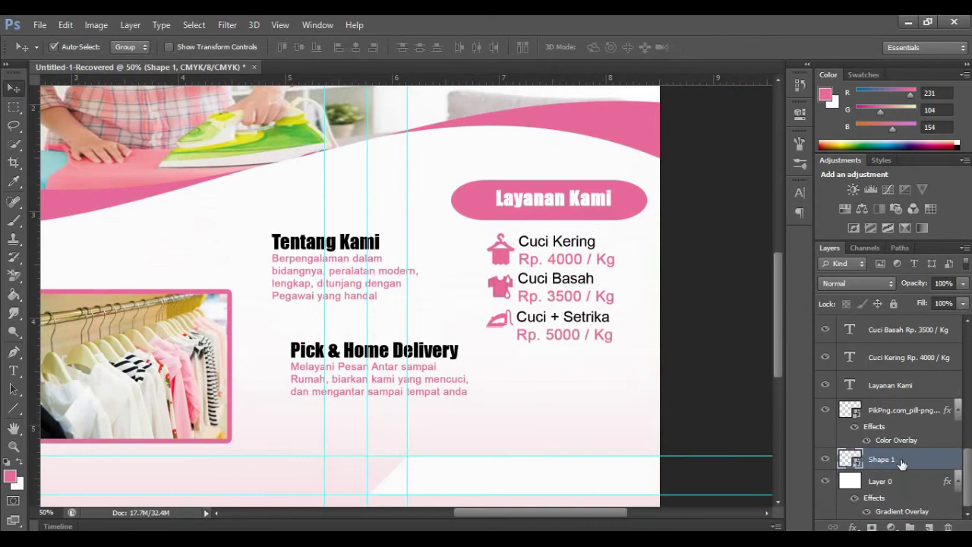
Give Shape 1 a Color Overlay sampled from the flyer's pink, e7689a.
{"action": "right_click", "coordinate": [901, 460]}
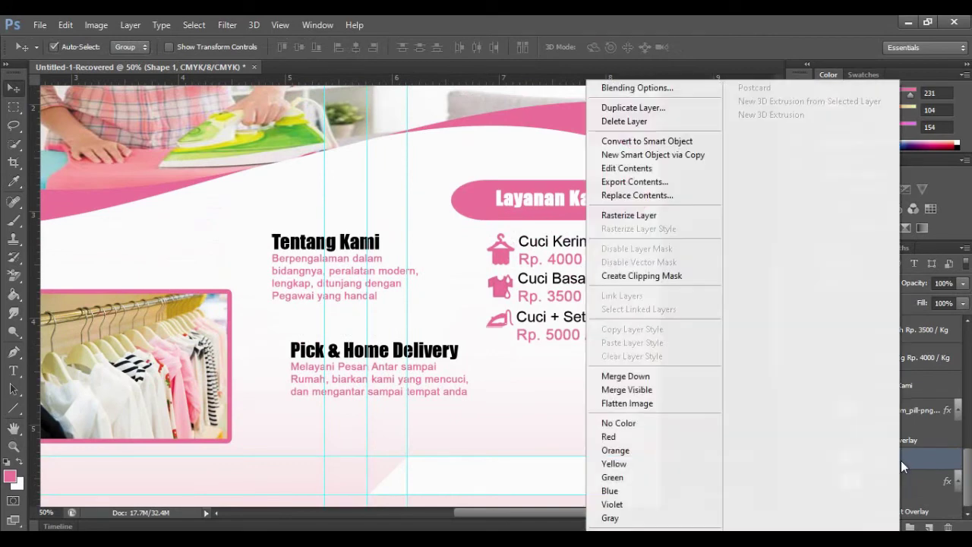
{"action": "left_click", "coordinate": [630, 90]}
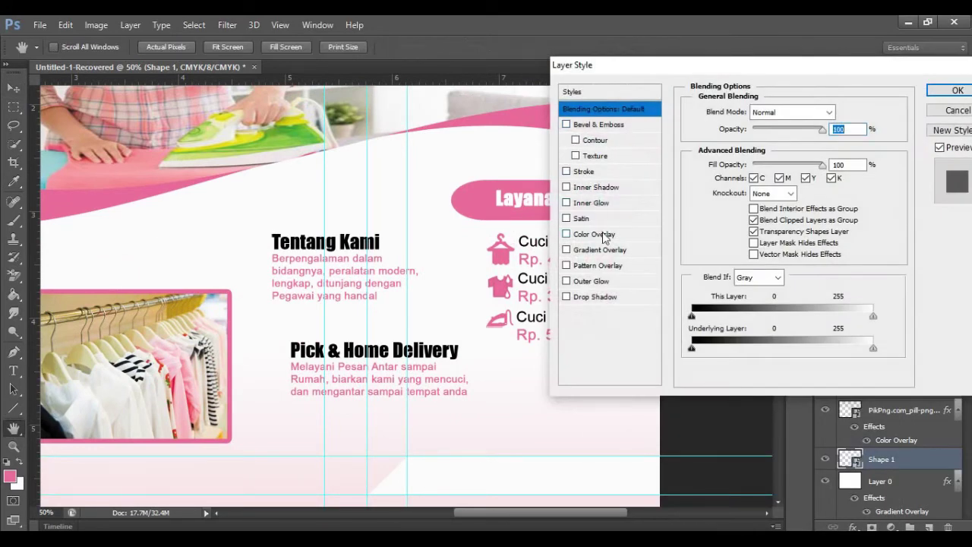
{"action": "left_click", "coordinate": [602, 233]}
{"action": "left_click", "coordinate": [839, 113]}
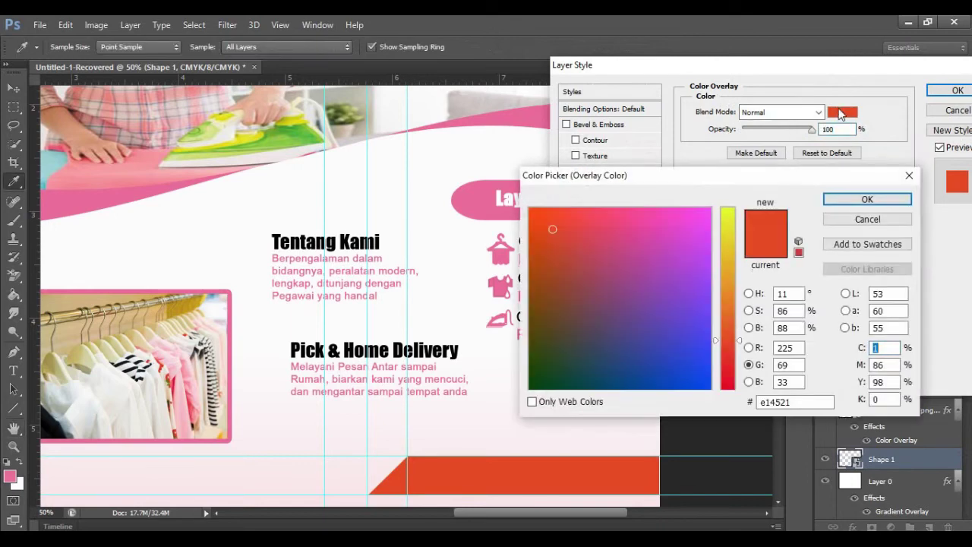
{"action": "left_click", "coordinate": [482, 189]}
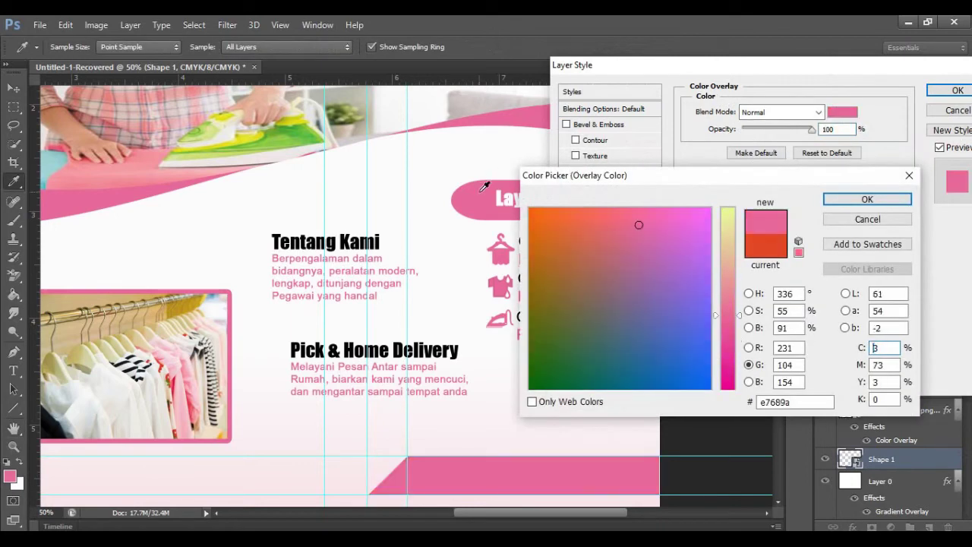
{"action": "left_click", "coordinate": [836, 199]}
{"action": "left_click", "coordinate": [956, 91]}
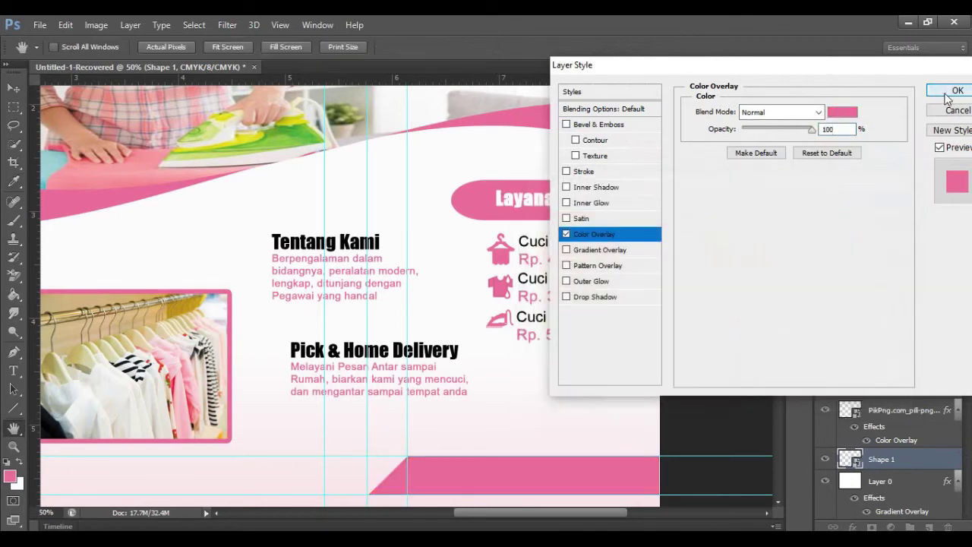
{"action": "scroll", "coordinate": [636, 448], "scroll_direction": "down", "scroll_amount": 2}
{"action": "scroll", "coordinate": [636, 448], "scroll_direction": "down", "scroll_amount": 2}
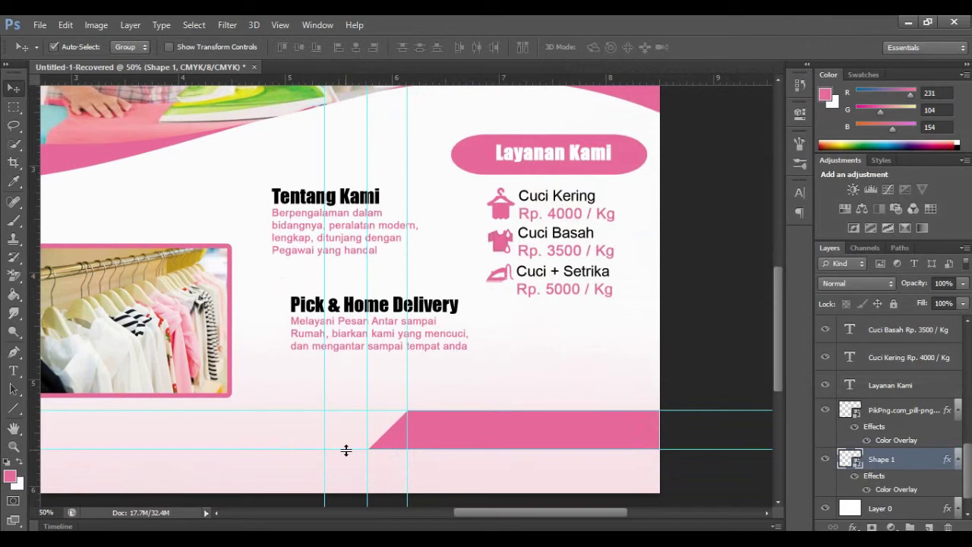
Adjust the guides and draw Shape 2, a slanted band along the bottom page edge.
{"action": "left_click_drag", "start_coordinate": [346, 450], "coordinate": [346, 457]}
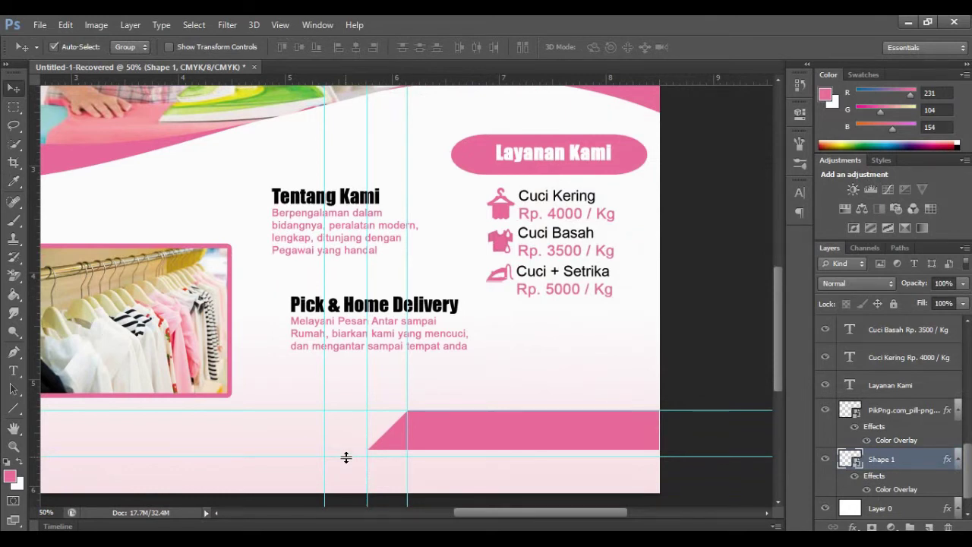
{"action": "left_click_drag", "start_coordinate": [366, 426], "coordinate": [361, 426]}
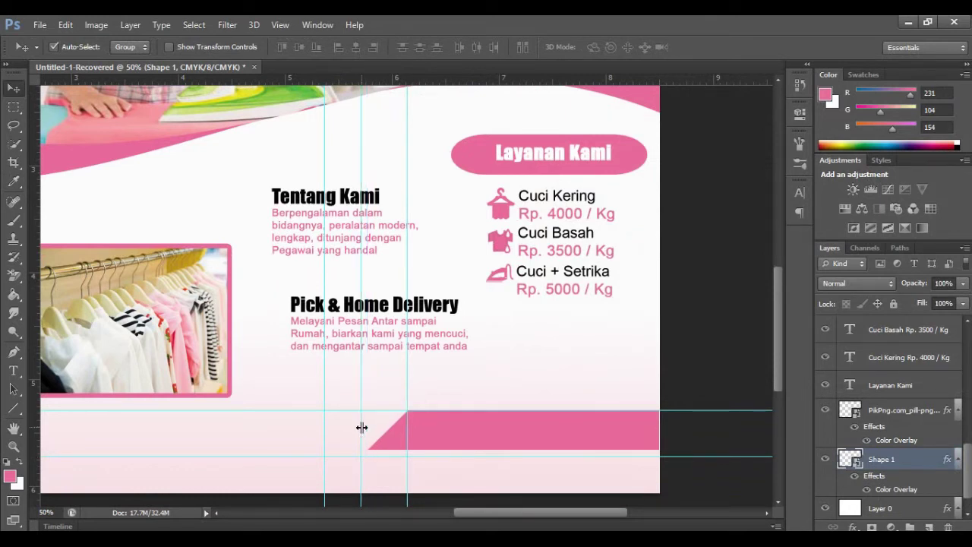
{"action": "left_click", "coordinate": [13, 352]}
{"action": "left_click", "coordinate": [362, 456]}
{"action": "left_click", "coordinate": [325, 499]}
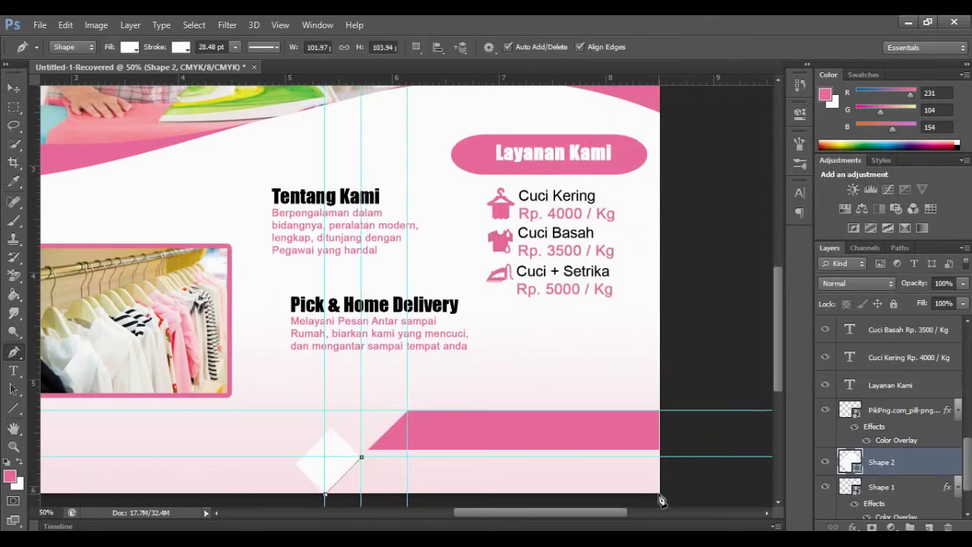
{"action": "left_click", "coordinate": [664, 501]}
{"action": "left_click", "coordinate": [664, 457]}
{"action": "left_click", "coordinate": [362, 456]}
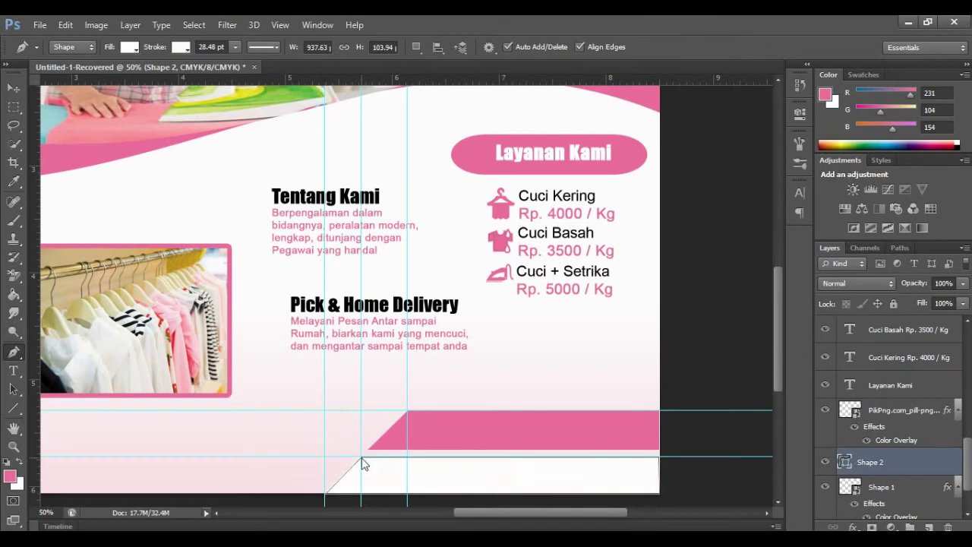
Add a Color Overlay of light pink C3 M42 Y3 K0 to Shape 2.
{"action": "double_click", "coordinate": [913, 462]}
{"action": "left_click", "coordinate": [603, 232]}
{"action": "left_click", "coordinate": [841, 113]}
{"action": "type", "text": "3"}
{"action": "key", "text": "Tab"}
{"action": "key", "text": "Tab"}
{"action": "type", "text": "3"}
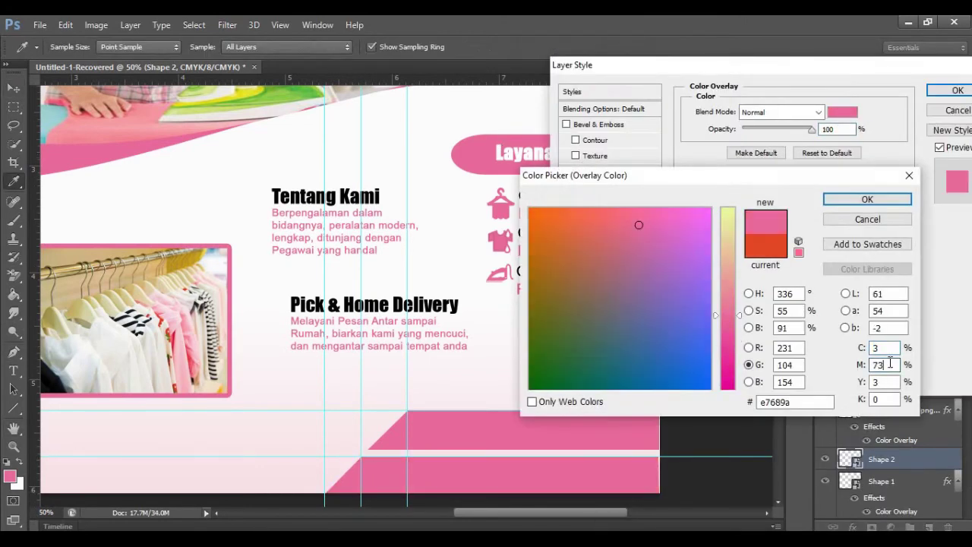
{"action": "left_click", "coordinate": [881, 364]}
{"action": "type", "text": "42"}
{"action": "left_click", "coordinate": [953, 89]}
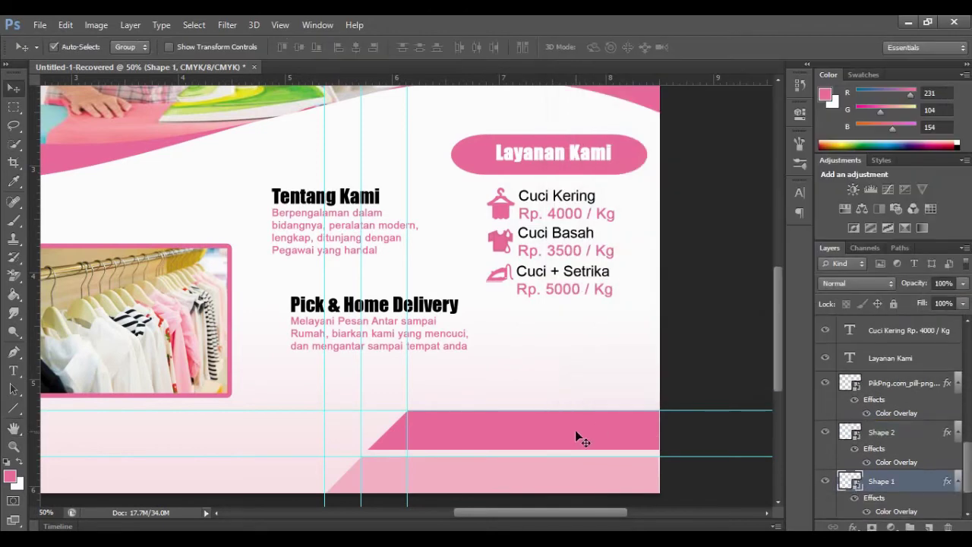
Give the thin line layer a pink Stroke effect via Blending Options.
{"action": "right_click", "coordinate": [600, 443]}
{"action": "right_click", "coordinate": [904, 430]}
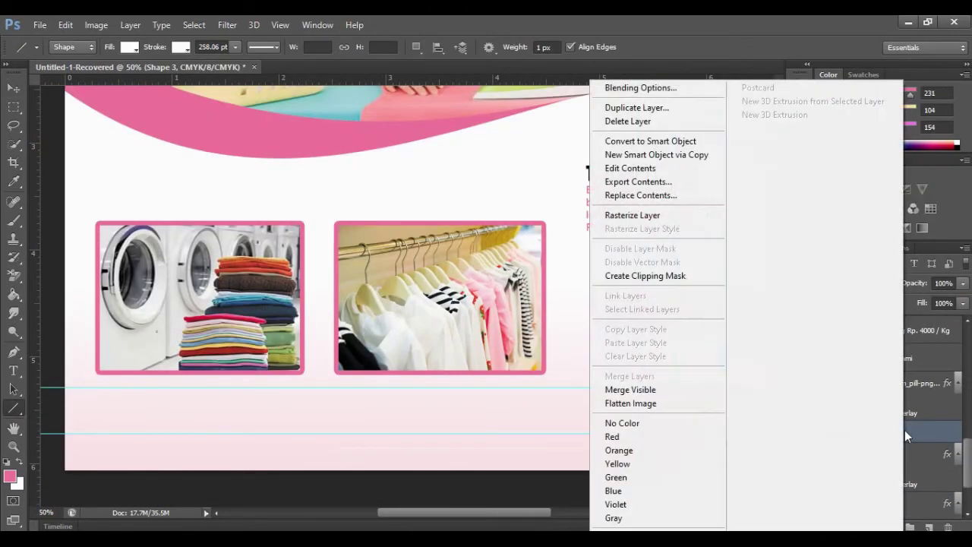
{"action": "left_click", "coordinate": [641, 87]}
{"action": "left_click", "coordinate": [583, 171]}
{"action": "left_click_drag", "start_coordinate": [742, 112], "coordinate": [748, 113]}
{"action": "left_click", "coordinate": [726, 208]}
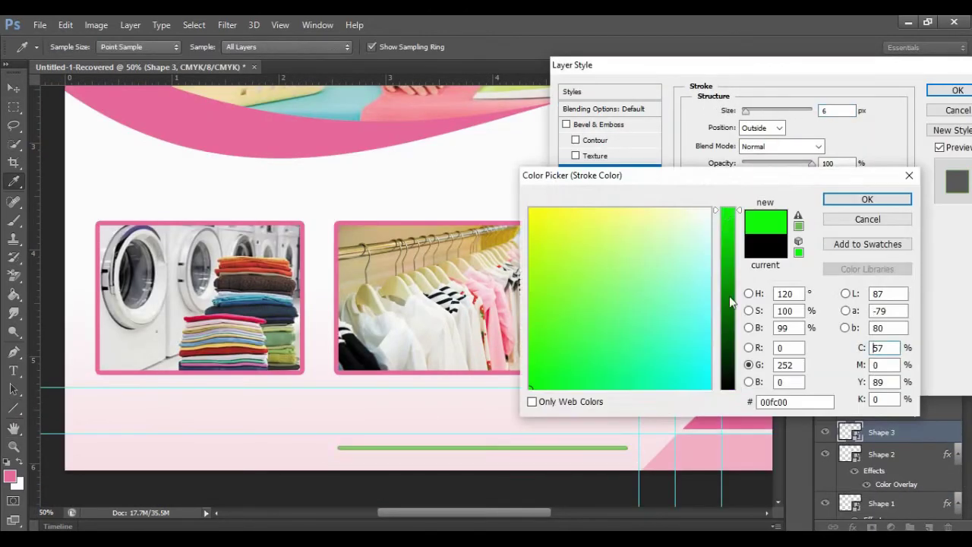
{"action": "left_click", "coordinate": [854, 200]}
{"action": "key", "text": "Return"}
Stretch the line's left end further left with Free Transform.
{"action": "key", "text": "ctrl+t"}
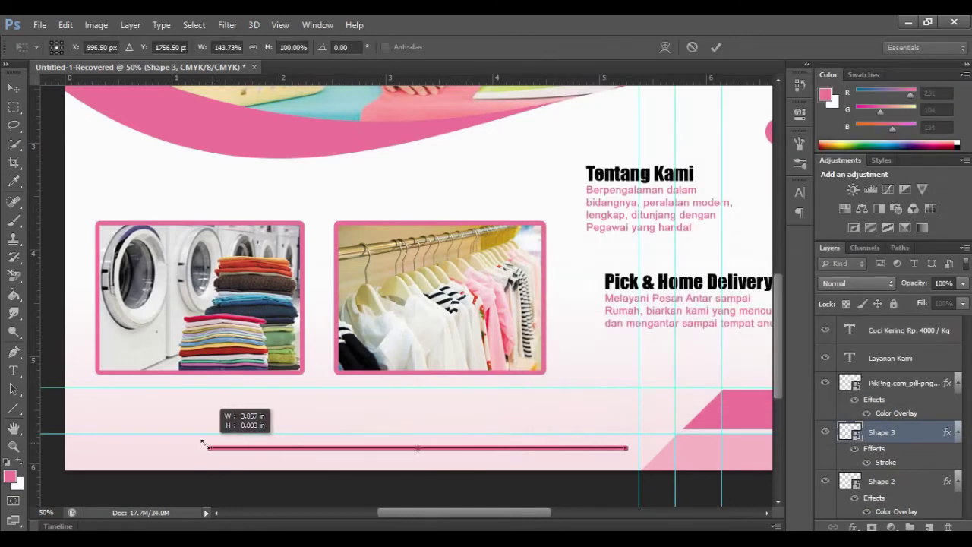
{"action": "left_click_drag", "start_coordinate": [337, 447], "coordinate": [162, 448]}
{"action": "left_click", "coordinate": [716, 47]}
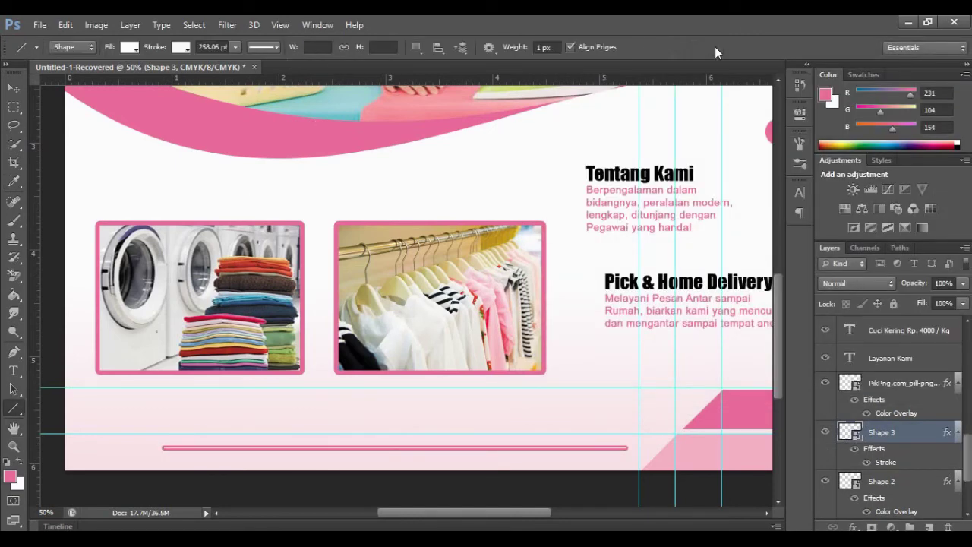
{"action": "left_click", "coordinate": [39, 25]}
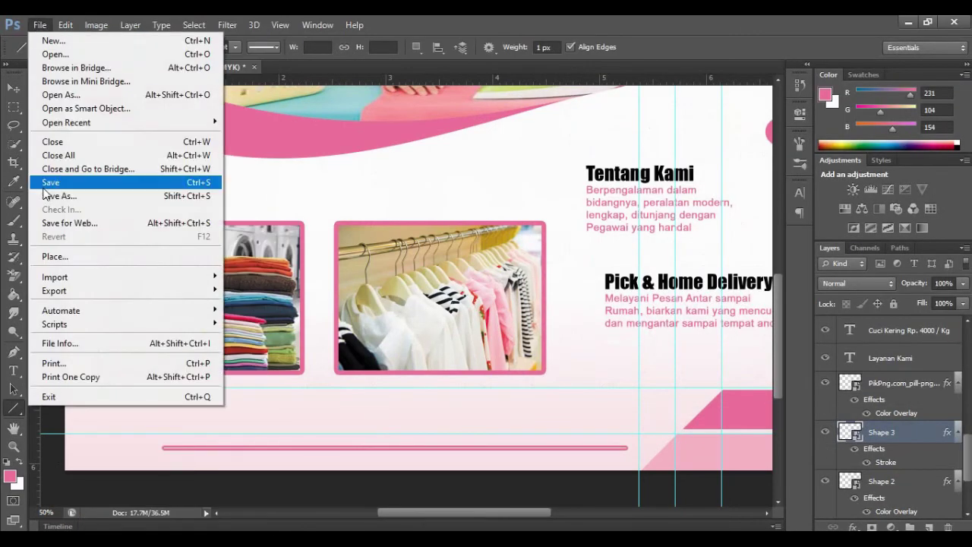
Place the location-pin logo, shrink it to the bottom-left corner, and add a Color Overlay.
{"action": "left_click", "coordinate": [54, 255]}
{"action": "scroll", "coordinate": [796, 250], "scroll_direction": "down", "scroll_amount": 3}
{"action": "double_click", "coordinate": [885, 113]}
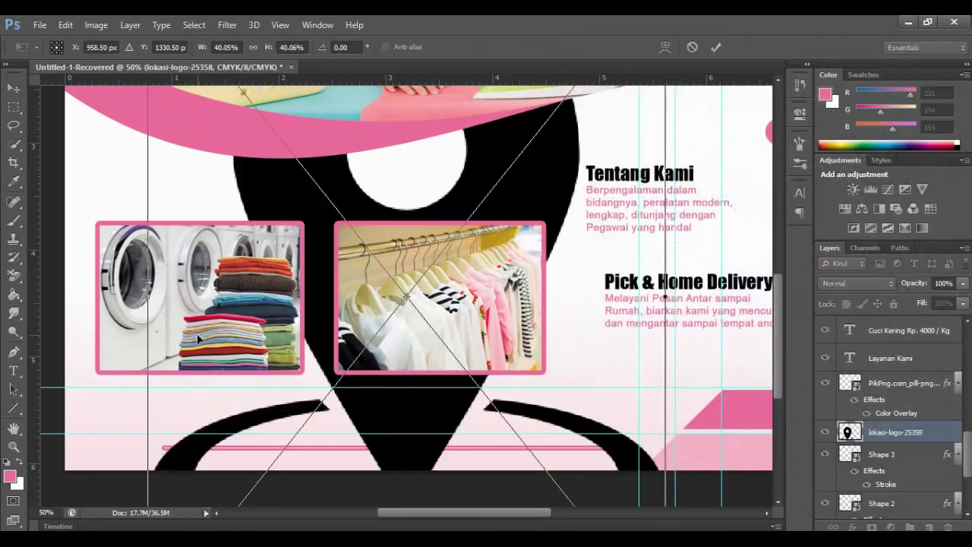
{"action": "mouse_move", "coordinate": [669, 456]}
{"action": "left_mouse_down"}
{"action": "mouse_move", "coordinate": [442, 233]}
{"action": "mouse_move", "coordinate": [120, 424]}
{"action": "mouse_move", "coordinate": [91, 418]}
{"action": "left_mouse_up"}
{"action": "scroll", "coordinate": [443, 233], "scroll_direction": "up", "scroll_amount": 3}
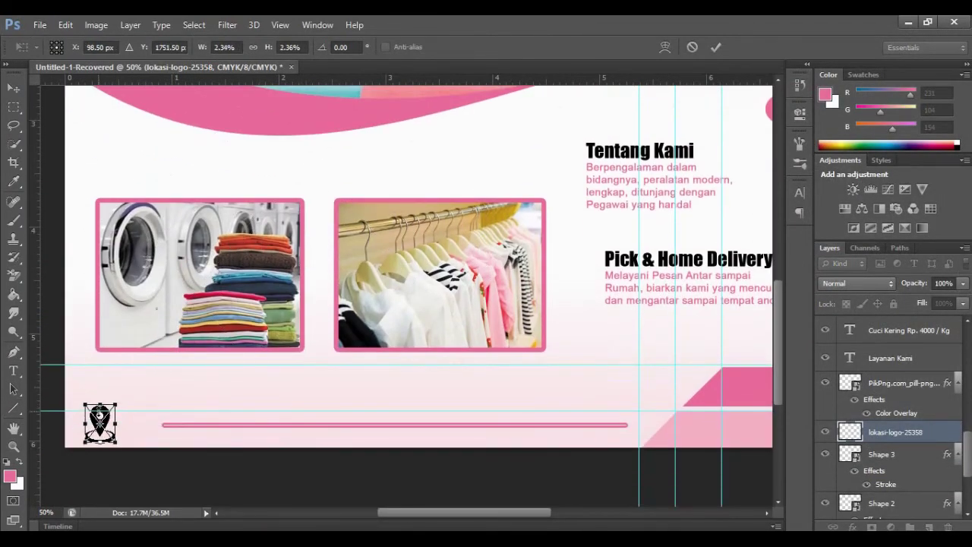
{"action": "left_click", "coordinate": [716, 47]}
{"action": "double_click", "coordinate": [923, 434]}
{"action": "left_click", "coordinate": [606, 234]}
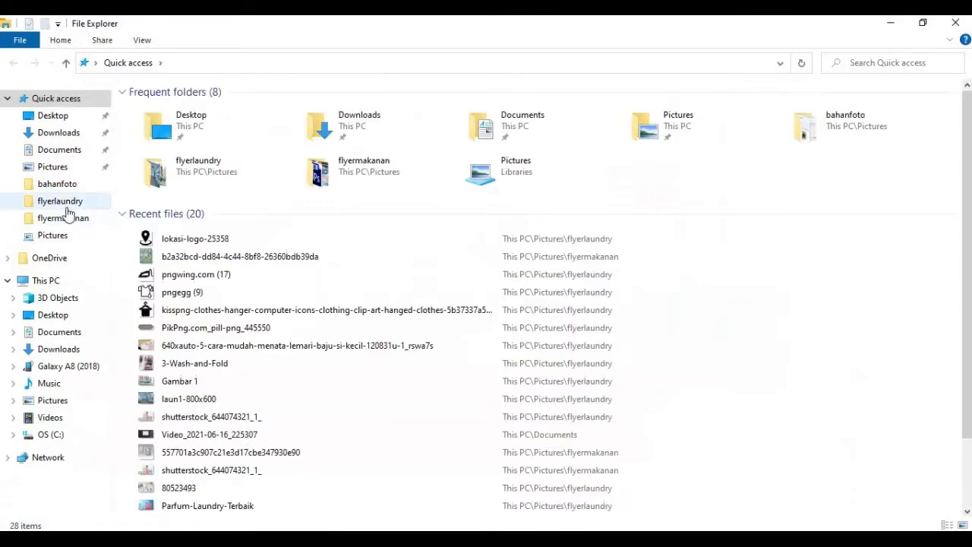
Copy PngItem_5648854 from Downloads into the flyerlaundry folder and place it.
{"action": "left_click", "coordinate": [67, 207]}
{"action": "left_click", "coordinate": [57, 135]}
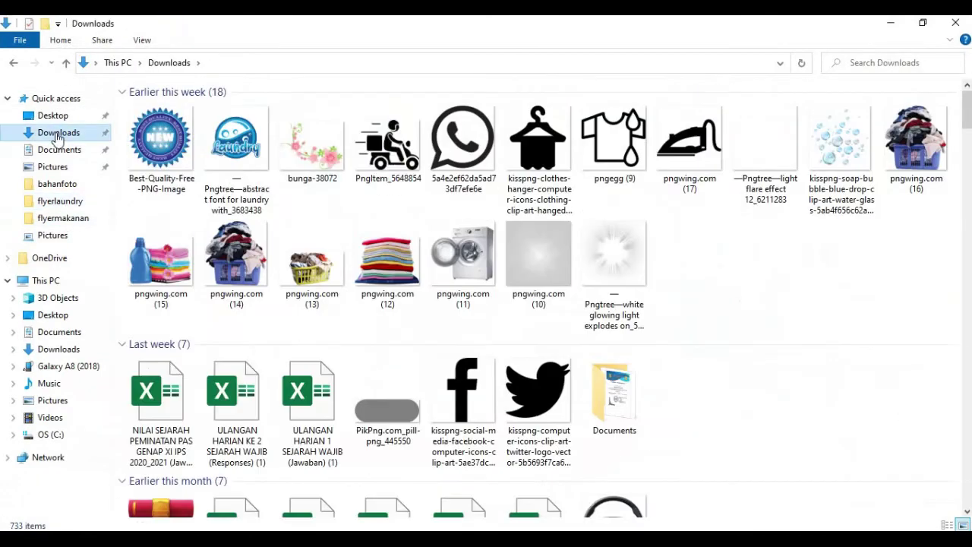
{"action": "left_click_drag", "start_coordinate": [387, 144], "coordinate": [60, 200]}
{"action": "left_click", "coordinate": [60, 201]}
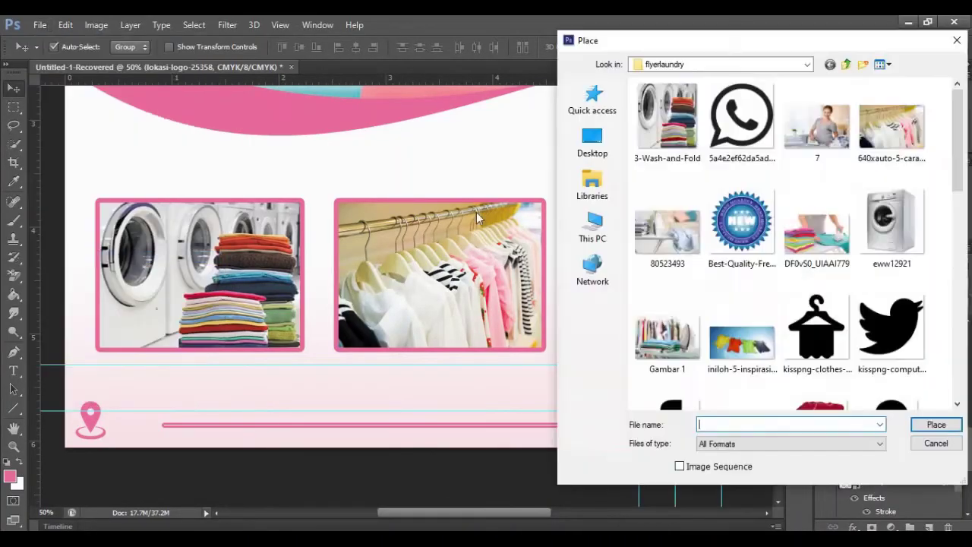
{"action": "left_click", "coordinate": [643, 126]}
{"action": "left_click", "coordinate": [937, 423]}
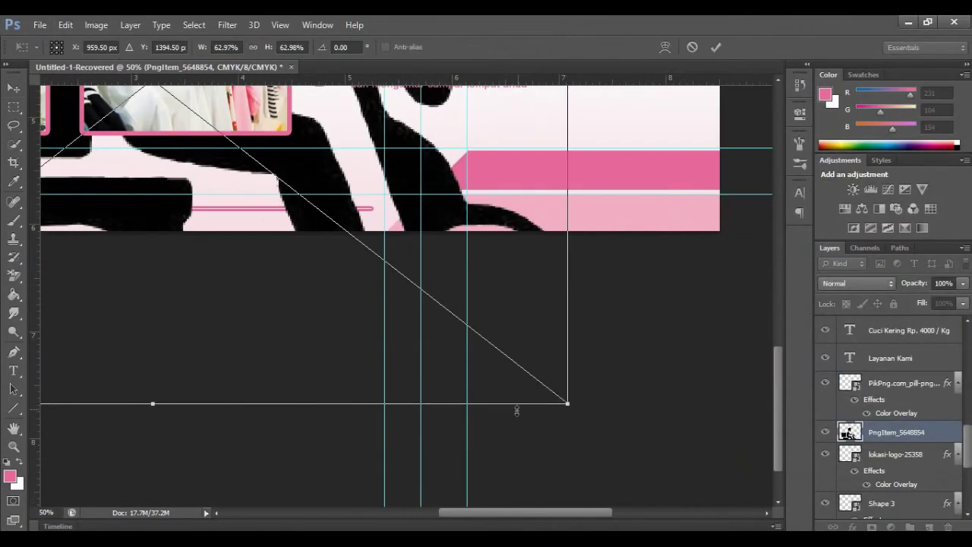
Scale the scooter image down and position it beside the pin icon.
{"action": "left_click_drag", "start_coordinate": [516, 410], "coordinate": [423, 377]}
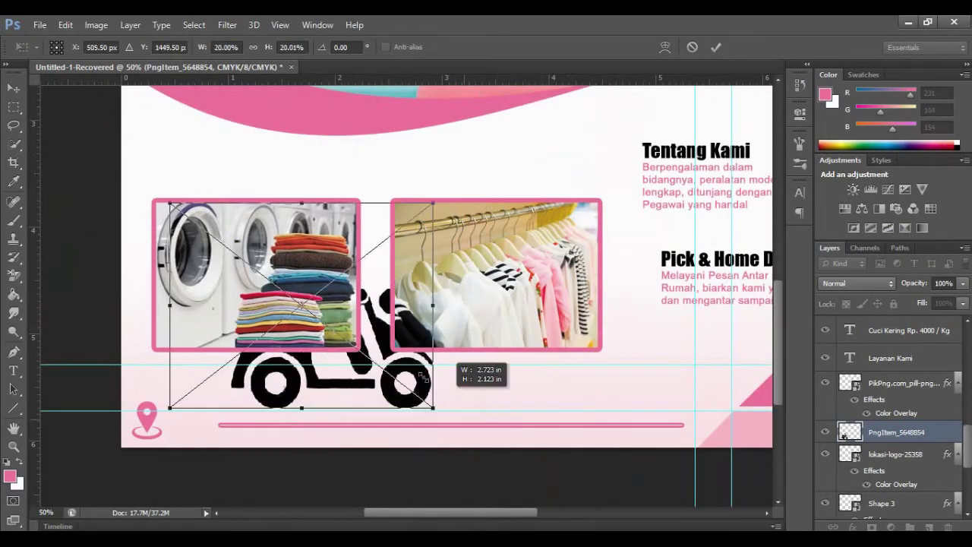
{"action": "mouse_move", "coordinate": [423, 377]}
{"action": "left_mouse_down"}
{"action": "mouse_move", "coordinate": [361, 384]}
{"action": "mouse_move", "coordinate": [217, 439]}
{"action": "left_mouse_up"}
{"action": "left_click_drag", "start_coordinate": [199, 407], "coordinate": [196, 411]}
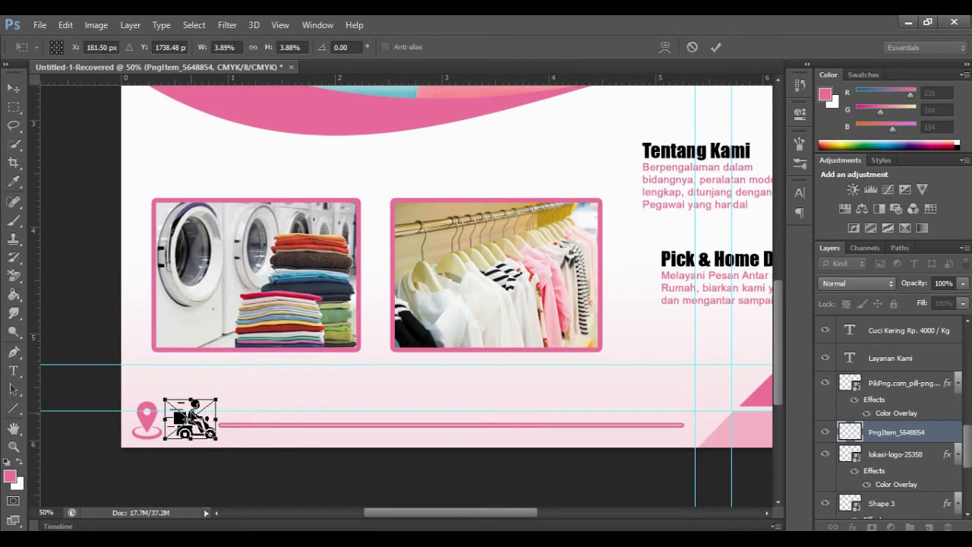
{"action": "left_click", "coordinate": [715, 48]}
Add a Color Overlay sampled from the flyer's pink to the scooter.
{"action": "right_click", "coordinate": [896, 432]}
{"action": "left_click", "coordinate": [618, 84]}
{"action": "left_click", "coordinate": [601, 231]}
{"action": "left_click", "coordinate": [842, 111]}
{"action": "left_click", "coordinate": [331, 113]}
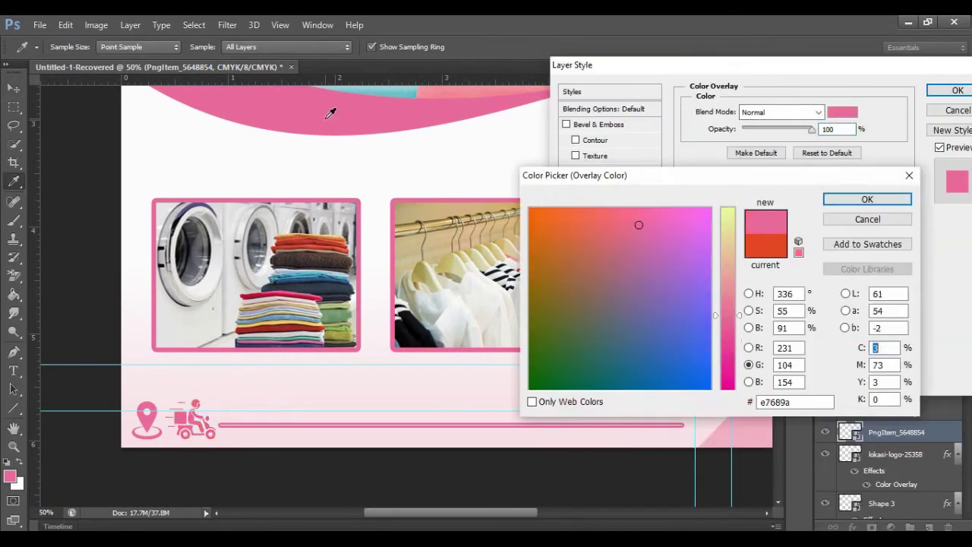
{"action": "key", "text": "Return"}
{"action": "key", "text": "Return"}
Resize the pink line, move the scooter above it, and bring the 'Cuci Kering Rp. 4000 / Kg' text copy beside the pin.
{"action": "scroll", "coordinate": [455, 304], "scroll_direction": "up", "scroll_amount": 1}
{"action": "key", "text": "ctrl+t"}
{"action": "left_click_drag", "start_coordinate": [218, 459], "coordinate": [290, 463]}
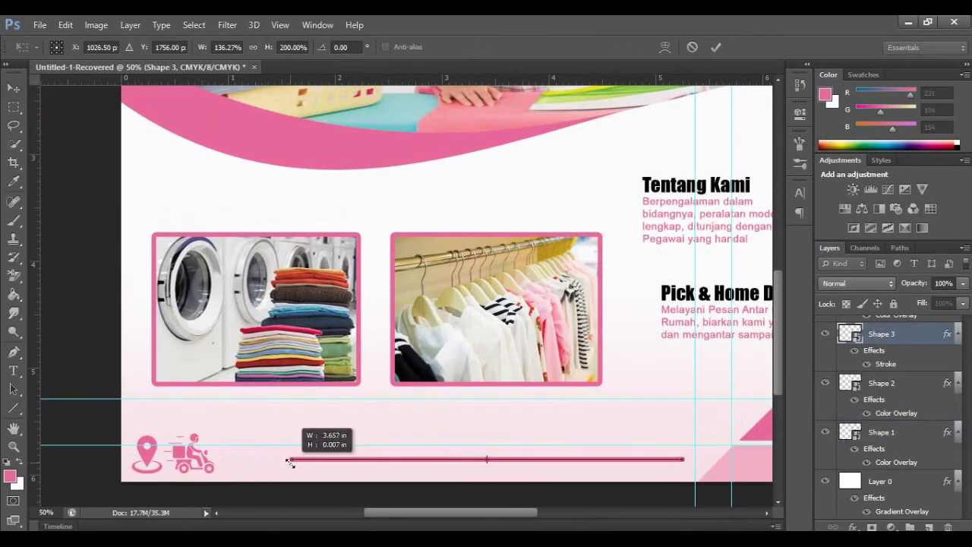
{"action": "key", "text": "Return"}
{"action": "left_click_drag", "start_coordinate": [196, 456], "coordinate": [313, 437]}
{"action": "scroll", "coordinate": [314, 437], "scroll_direction": "right", "scroll_amount": 5}
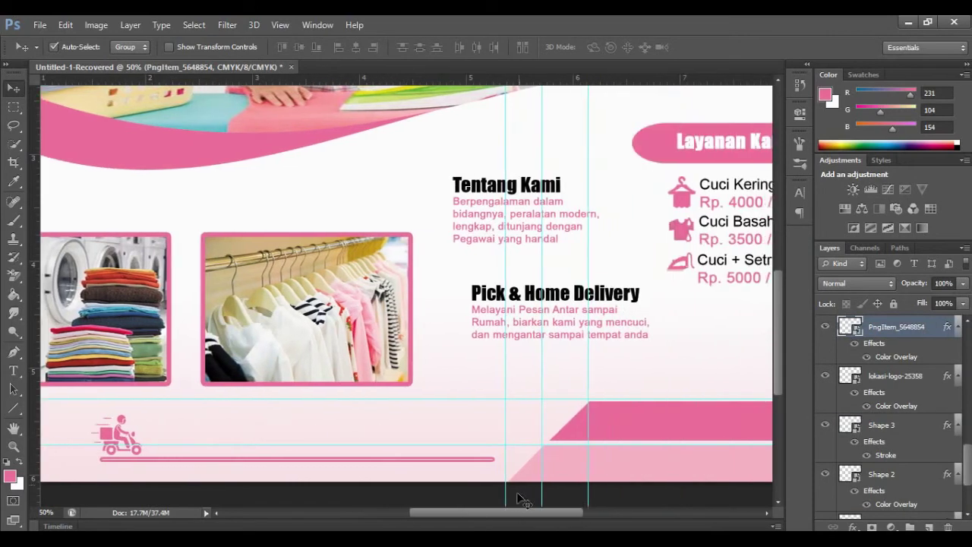
{"action": "left_click_drag", "start_coordinate": [716, 190], "coordinate": [263, 442]}
Retype the copied text as the 'Alamat :' address block and set it to 8 pt.
{"action": "key", "text": "t"}
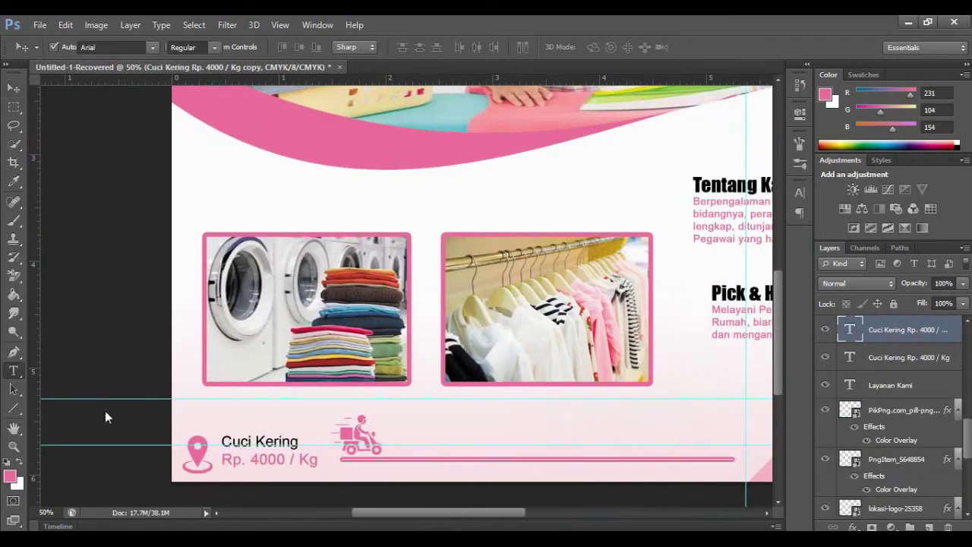
{"action": "triple_click", "coordinate": [266, 441]}
{"action": "type", "text": "Alamat :"}
{"action": "left_click_drag", "start_coordinate": [225, 459], "coordinate": [319, 465]}
{"action": "type", "text": "Perum Permai"}
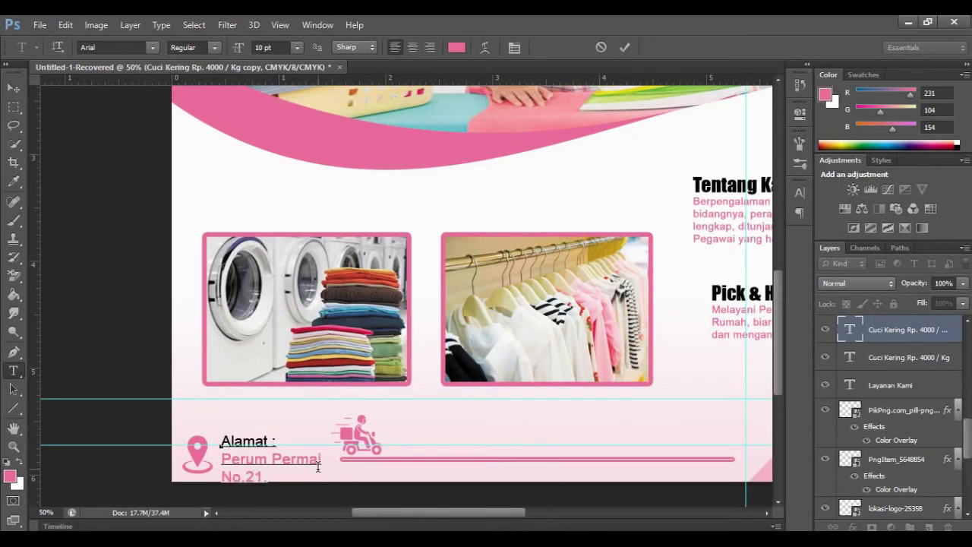
{"action": "key", "text": "ctrl+a"}
{"action": "left_click", "coordinate": [266, 47]}
{"action": "type", "text": "8"}
{"action": "key", "text": "Return"}
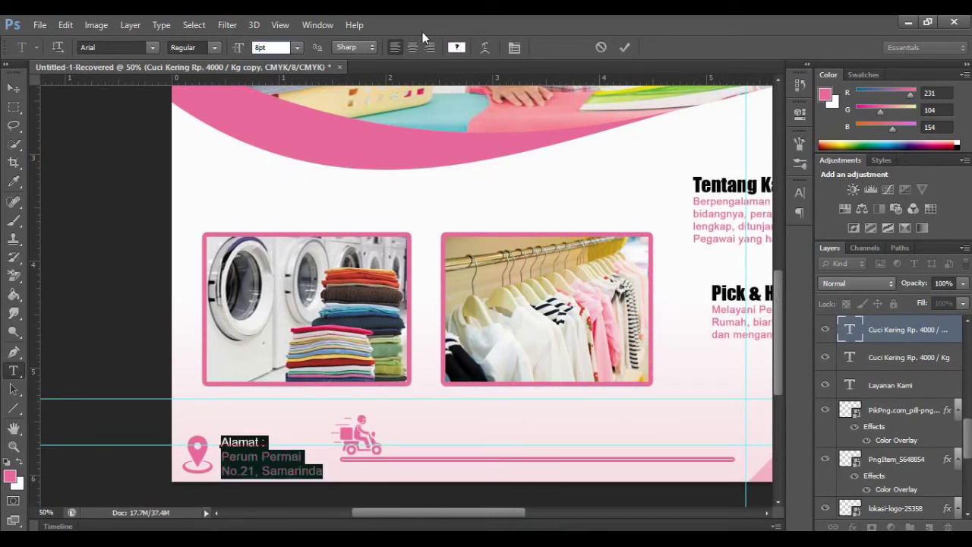
{"action": "key", "text": "ctrl+Return"}
Change the address text colour to black.
{"action": "left_click", "coordinate": [224, 439]}
{"action": "key", "text": "ctrl+a"}
{"action": "left_click", "coordinate": [456, 47]}
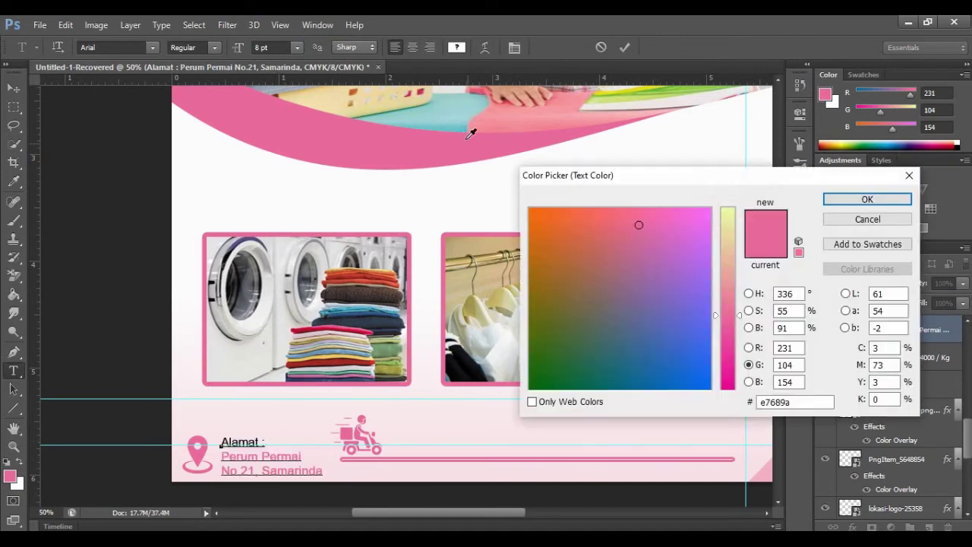
{"action": "left_click_drag", "start_coordinate": [719, 315], "coordinate": [718, 390]}
{"action": "left_click", "coordinate": [531, 387]}
{"action": "left_click", "coordinate": [868, 199]}
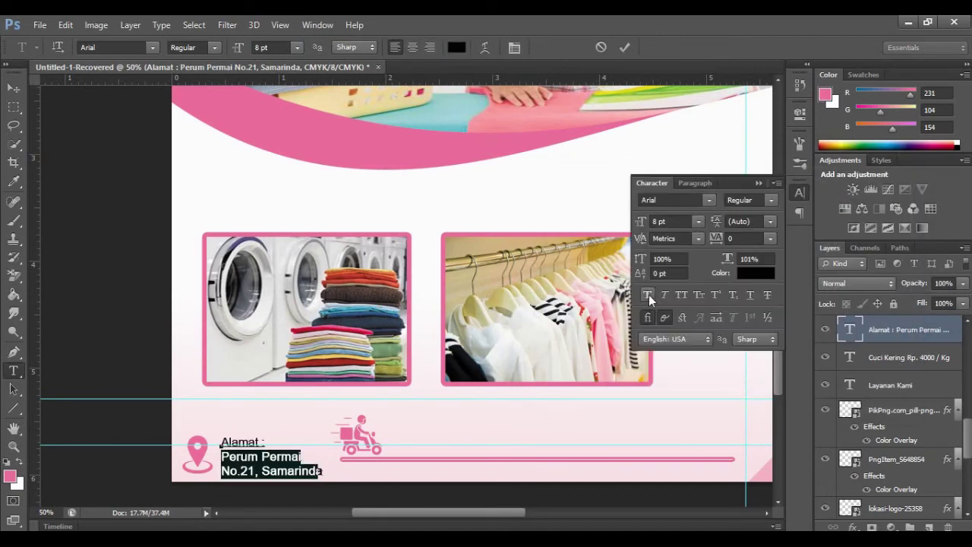
{"action": "left_click", "coordinate": [624, 48]}
Shorten the pink line toward the scooter and duplicate the address text beside the scooter.
{"action": "key", "text": "v"}
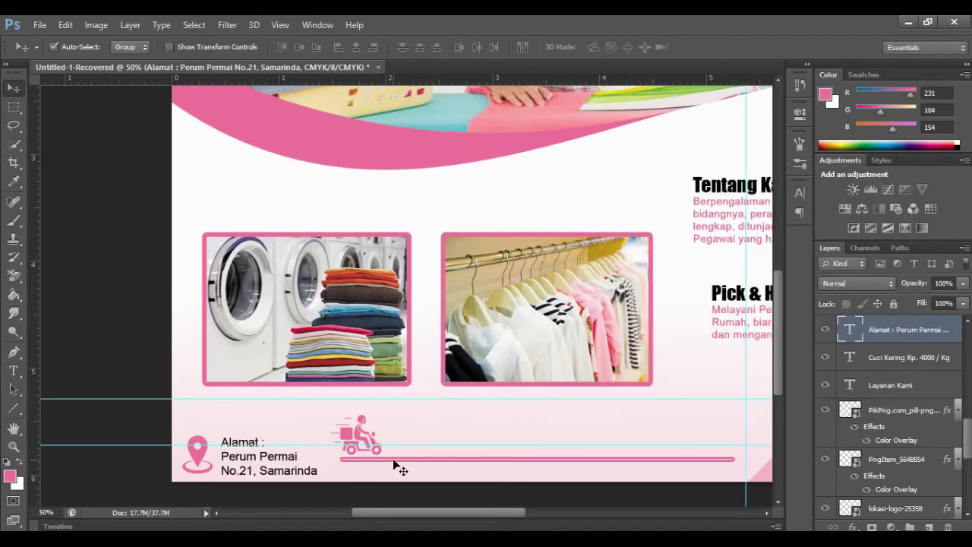
{"action": "left_click", "coordinate": [388, 458]}
{"action": "key", "text": "ctrl+t"}
{"action": "mouse_move", "coordinate": [340, 459]}
{"action": "left_mouse_down"}
{"action": "mouse_move", "coordinate": [323, 459]}
{"action": "mouse_move", "coordinate": [357, 444]}
{"action": "left_mouse_up"}
{"action": "key", "text": "Return"}
{"action": "left_click_drag", "start_coordinate": [248, 465], "coordinate": [408, 444]}
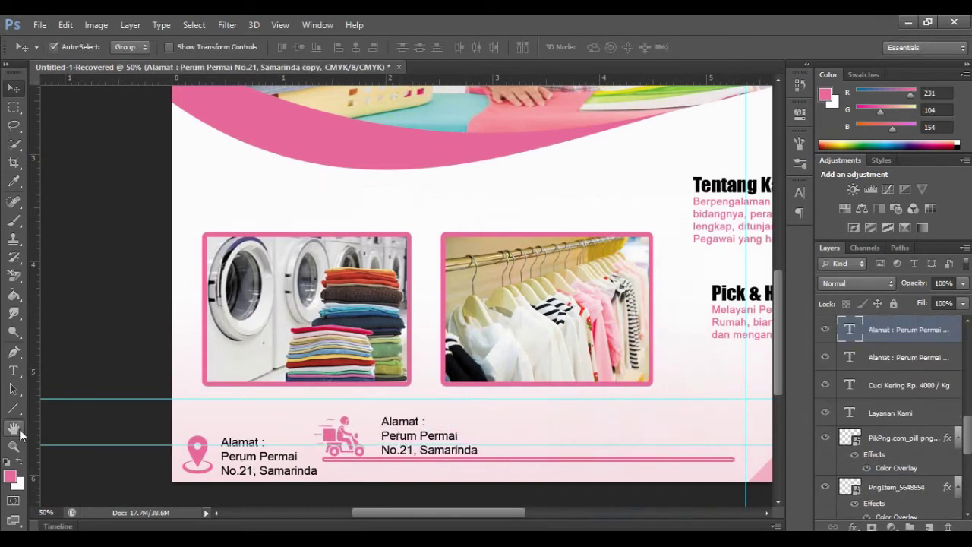
{"action": "double_click", "coordinate": [448, 448]}
Replace the copied address text with the slogan and set it to 14 pt.
{"action": "left_click_drag", "start_coordinate": [494, 463], "coordinate": [363, 419]}
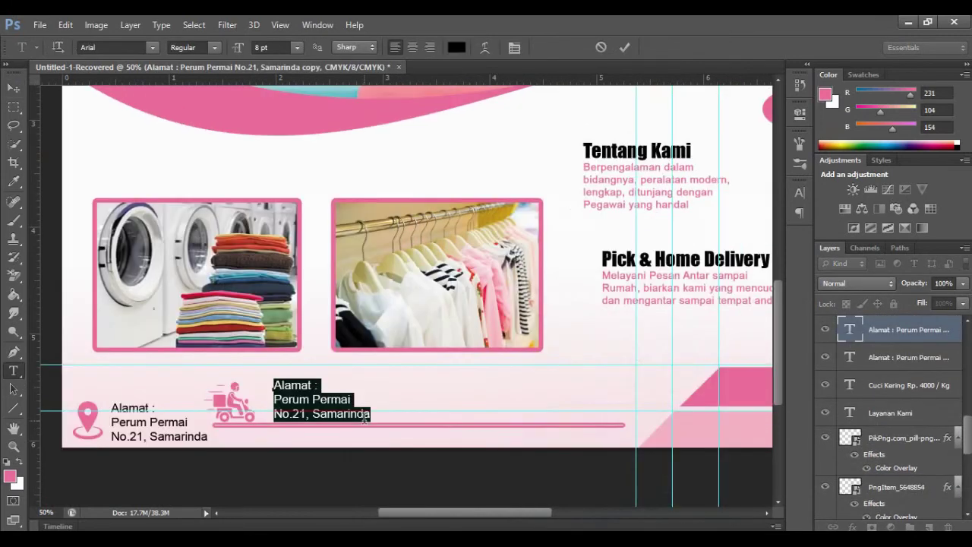
{"action": "key", "text": "BackSpace"}
{"action": "type", "text": "Nyuci Itu Berat, Biar Kami Saja"}
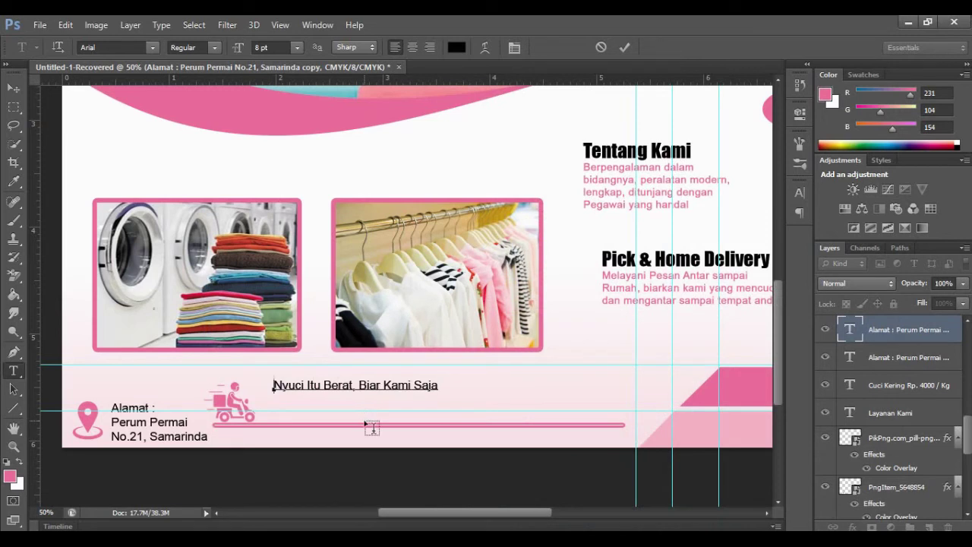
{"action": "type", "text": "\""}
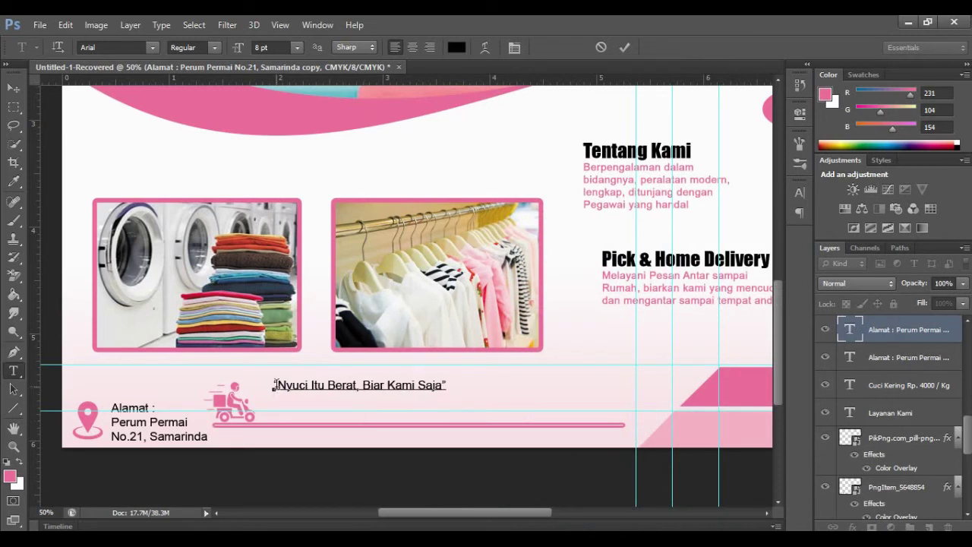
{"action": "key", "text": "ctrl+a"}
{"action": "double_click", "coordinate": [258, 47]}
{"action": "type", "text": "13"}
{"action": "key", "text": "Return"}
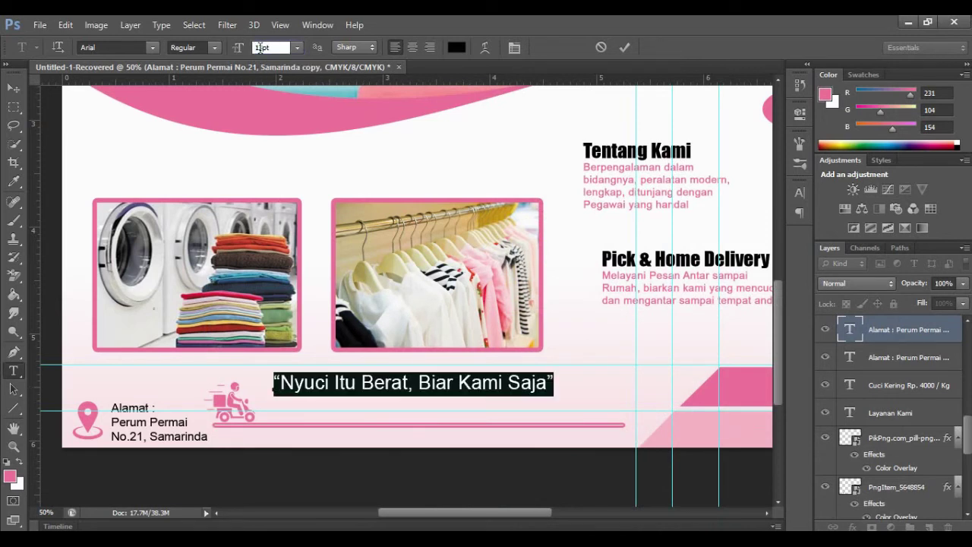
{"action": "type", "text": "4"}
{"action": "key", "text": "Return"}
Give the slogan a script font in the flyer's pink colour.
{"action": "left_click", "coordinate": [155, 47]}
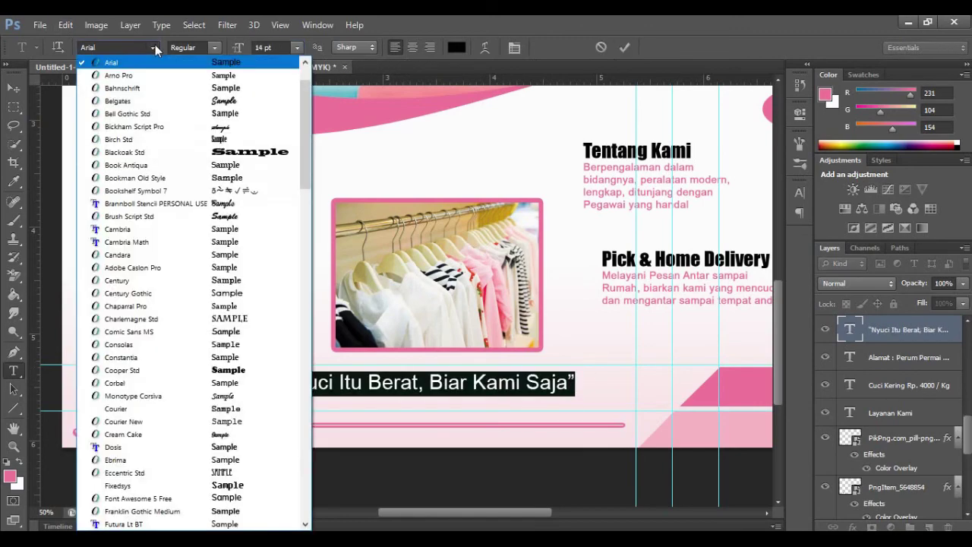
{"action": "scroll", "coordinate": [185, 129], "scroll_direction": "down", "scroll_amount": 5}
{"action": "scroll", "coordinate": [185, 130], "scroll_direction": "down", "scroll_amount": 5}
{"action": "scroll", "coordinate": [185, 130], "scroll_direction": "down", "scroll_amount": 5}
{"action": "left_click", "coordinate": [184, 130]}
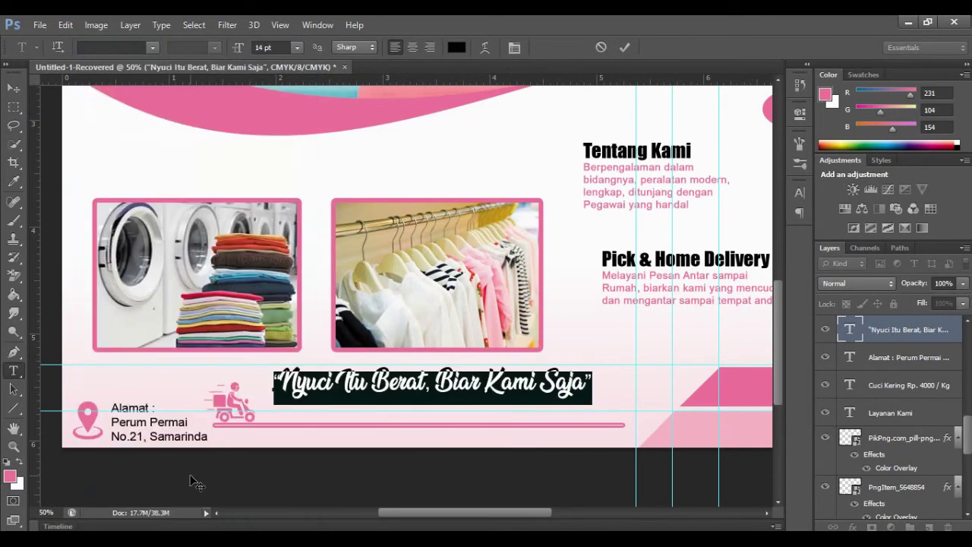
{"action": "left_click", "coordinate": [457, 47]}
{"action": "left_click", "coordinate": [867, 198]}
{"action": "left_click", "coordinate": [799, 192]}
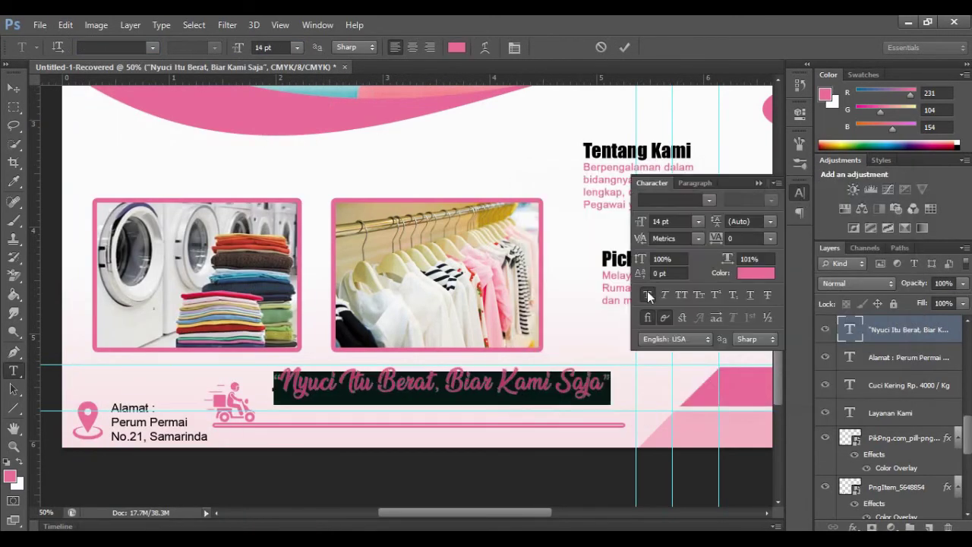
Commit the slogan and nudge it down onto the pink underline.
{"action": "key", "text": "ctrl+Return"}
{"action": "key", "text": "ctrl+t"}
{"action": "key", "text": "shift+Down"}
{"action": "key", "text": "shift+Down"}
{"action": "key", "text": "shift+Down"}
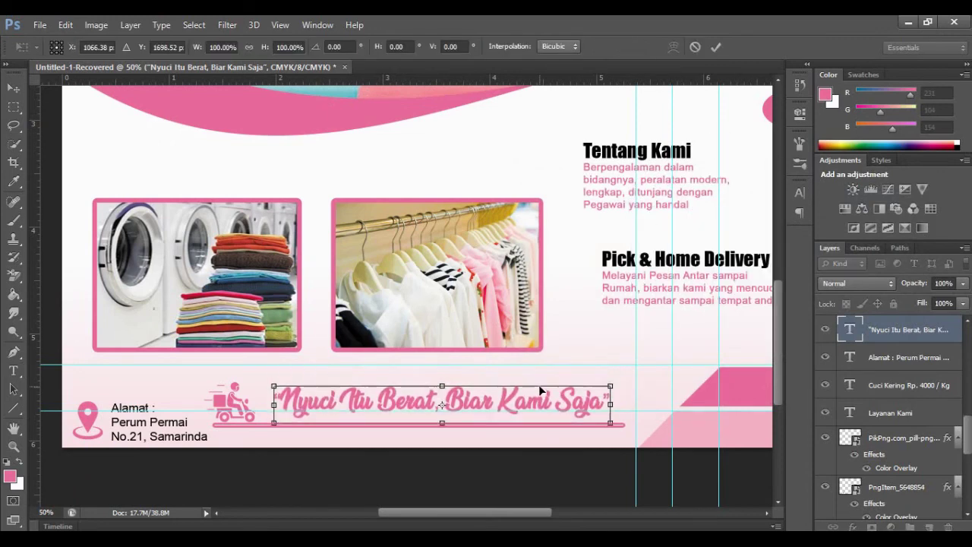
{"action": "key", "text": "shift+Down"}
{"action": "left_click", "coordinate": [715, 47]}
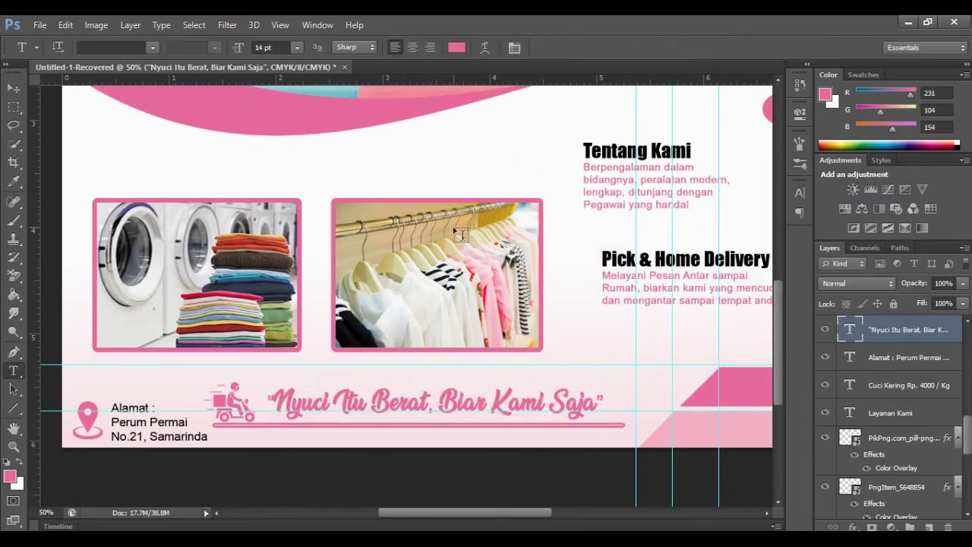
{"action": "mouse_move", "coordinate": [517, 512]}
{"action": "left_mouse_down"}
{"action": "mouse_move", "coordinate": [577, 509]}
{"action": "mouse_move", "coordinate": [504, 510]}
{"action": "mouse_move", "coordinate": [577, 510]}
{"action": "left_mouse_up"}
Place the WhatsApp icon and shrink it onto the pink footer band.
{"action": "left_click", "coordinate": [39, 24]}
{"action": "left_click", "coordinate": [68, 273]}
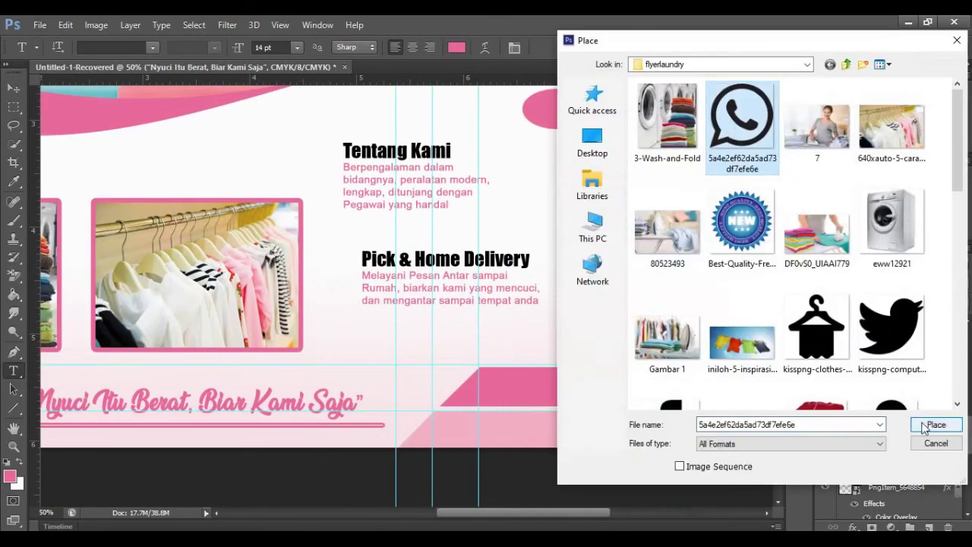
{"action": "left_click", "coordinate": [935, 425]}
{"action": "mouse_move", "coordinate": [498, 278]}
{"action": "left_mouse_down"}
{"action": "mouse_move", "coordinate": [468, 206]}
{"action": "mouse_move", "coordinate": [502, 303]}
{"action": "mouse_move", "coordinate": [490, 290]}
{"action": "mouse_move", "coordinate": [518, 322]}
{"action": "left_mouse_up"}
{"action": "key", "text": "Return"}
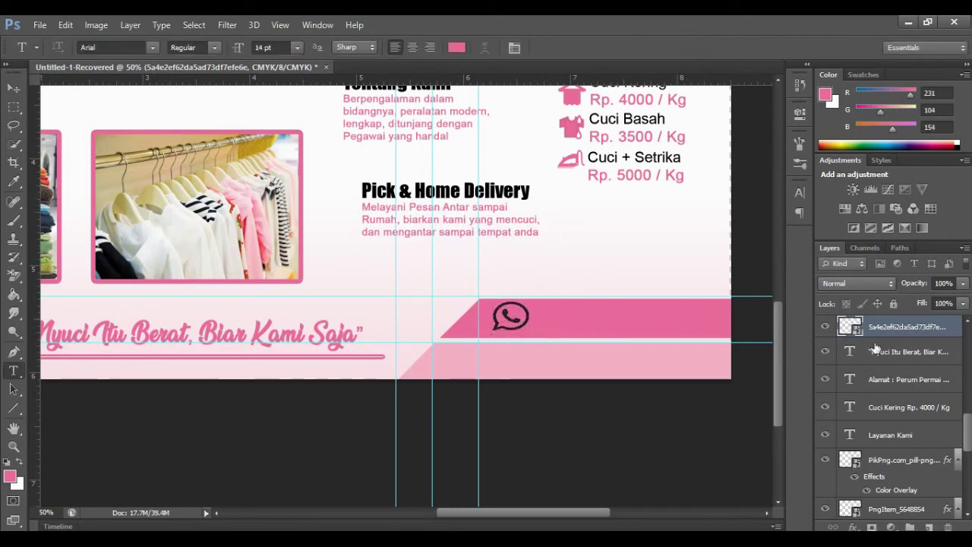
Start a new text layer on the pink band with white text colour.
{"action": "left_click", "coordinate": [552, 314]}
{"action": "key", "text": "Escape"}
{"action": "key", "text": "alt+bracketleft"}
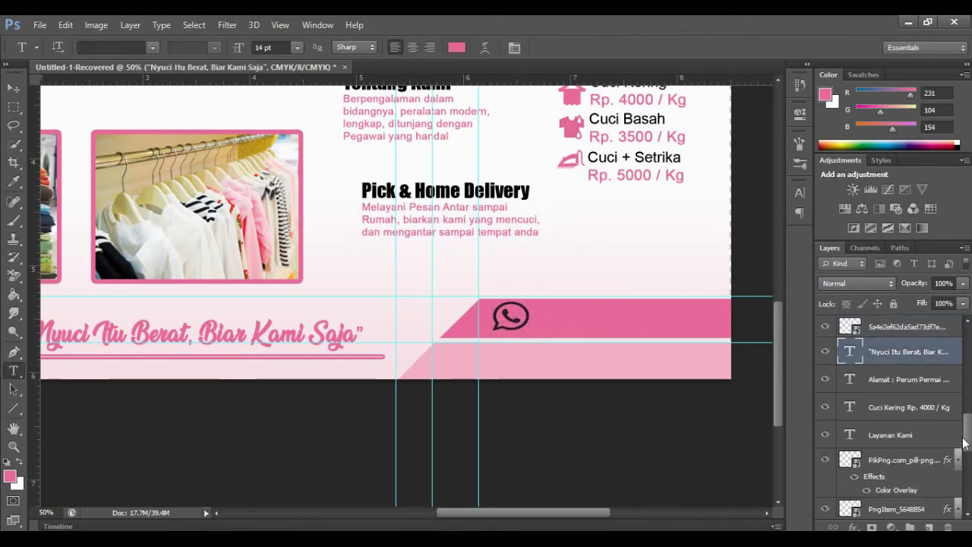
{"action": "key", "text": "alt+bracketleft"}
{"action": "key", "text": "alt+bracketleft"}
{"action": "key", "text": "alt+bracketleft"}
{"action": "key", "text": "alt+bracketleft"}
{"action": "left_click", "coordinate": [577, 322]}
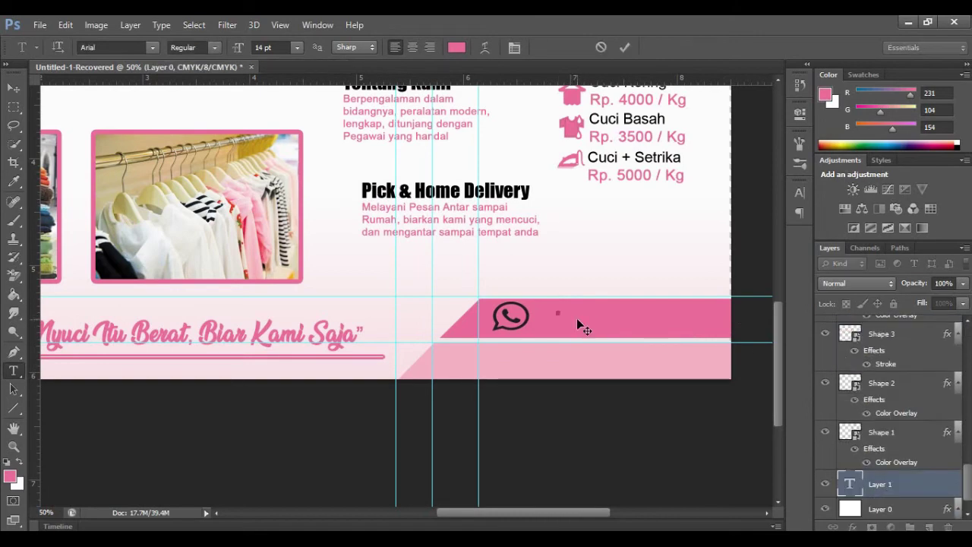
{"action": "left_click", "coordinate": [456, 48]}
{"action": "left_click_drag", "start_coordinate": [728, 314], "coordinate": [714, 205]}
{"action": "left_click", "coordinate": [841, 201]}
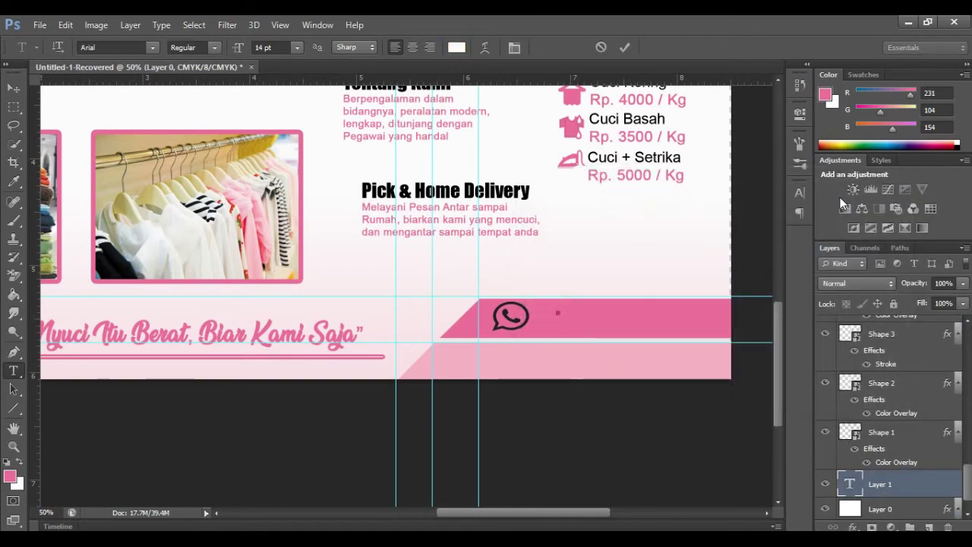
{"action": "left_click_drag", "start_coordinate": [880, 484], "coordinate": [880, 323]}
{"action": "left_click", "coordinate": [582, 307]}
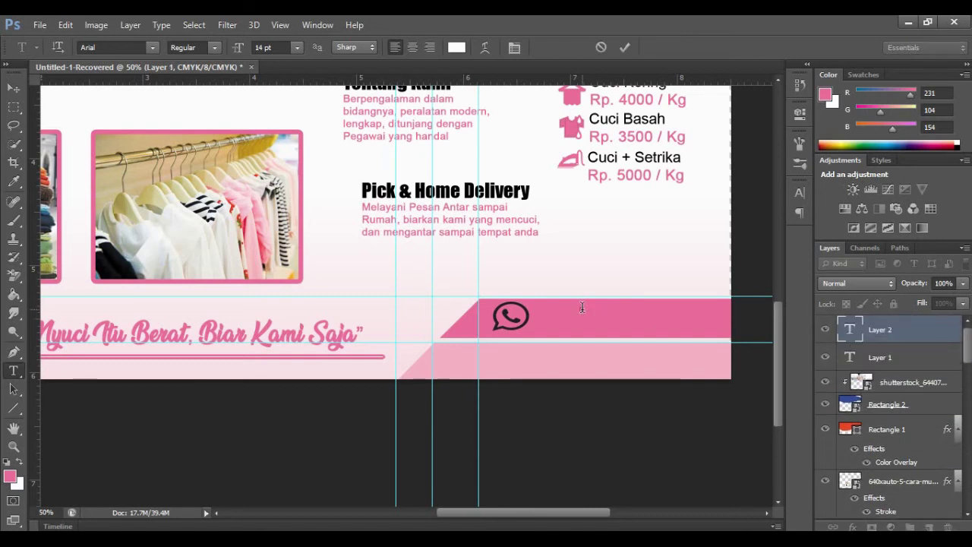
{"action": "type", "text": "88"}
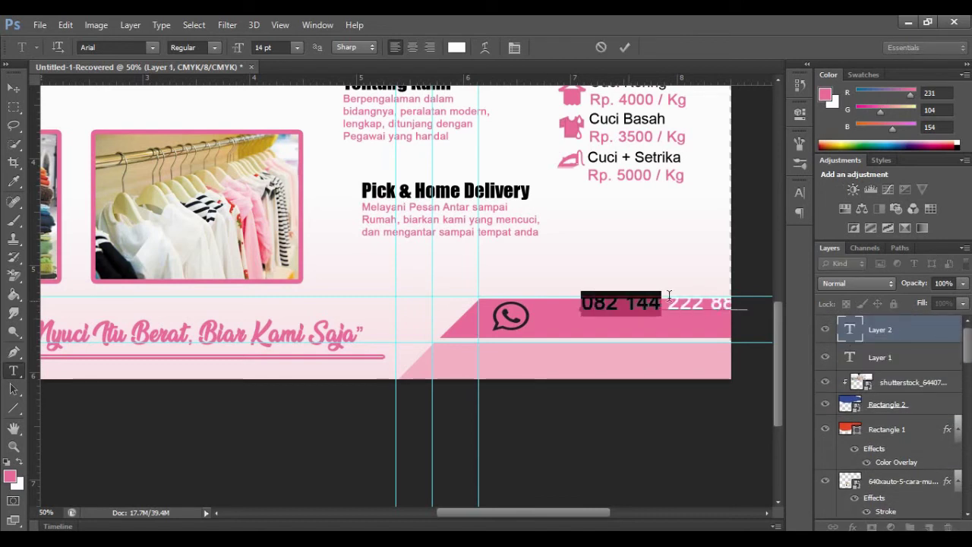
{"action": "key", "text": "ctrl+Return"}
{"action": "key", "text": "ctrl+t"}
{"action": "left_click_drag", "start_coordinate": [628, 292], "coordinate": [587, 305]}
{"action": "left_click", "coordinate": [716, 47]}
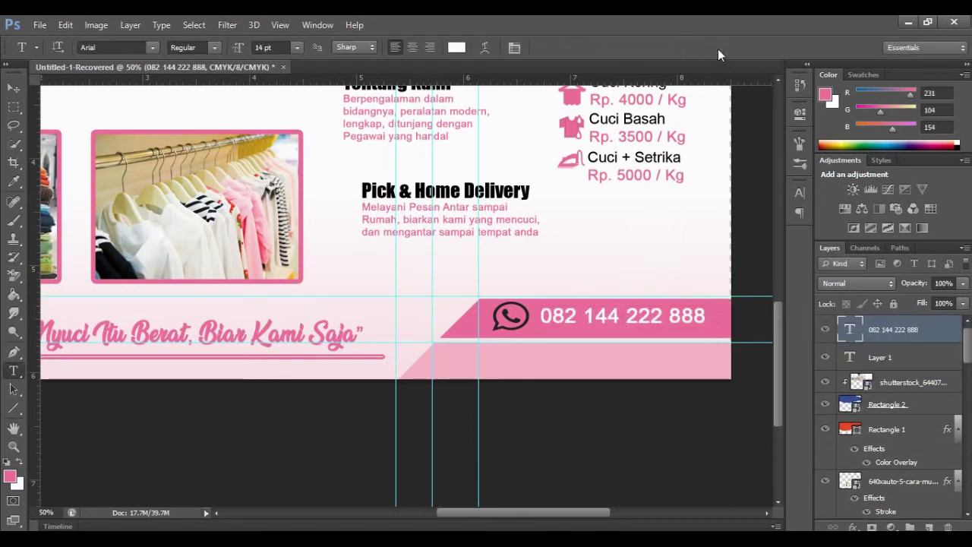
{"action": "key", "text": "Up"}
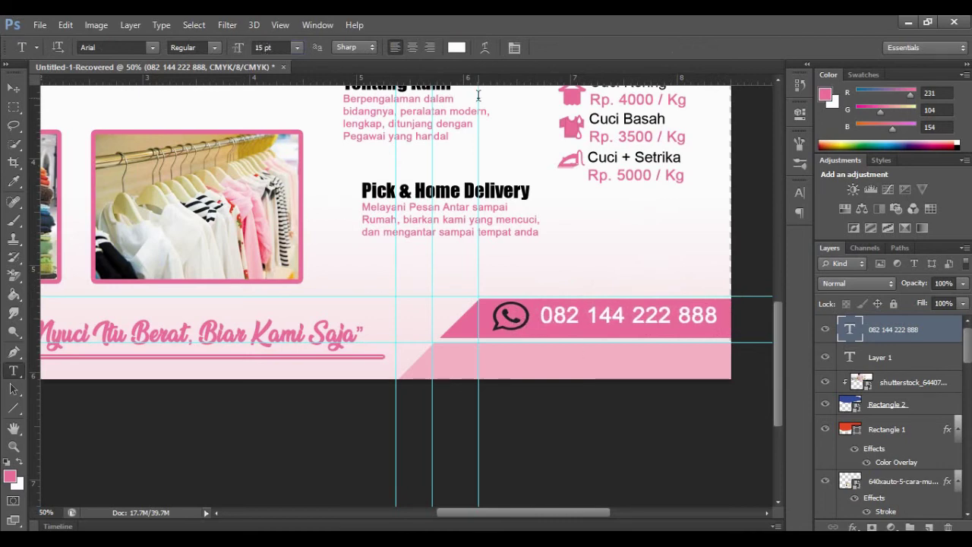
{"action": "left_click", "coordinate": [876, 354]}
{"action": "key", "text": "v"}
{"action": "left_click", "coordinate": [522, 323]}
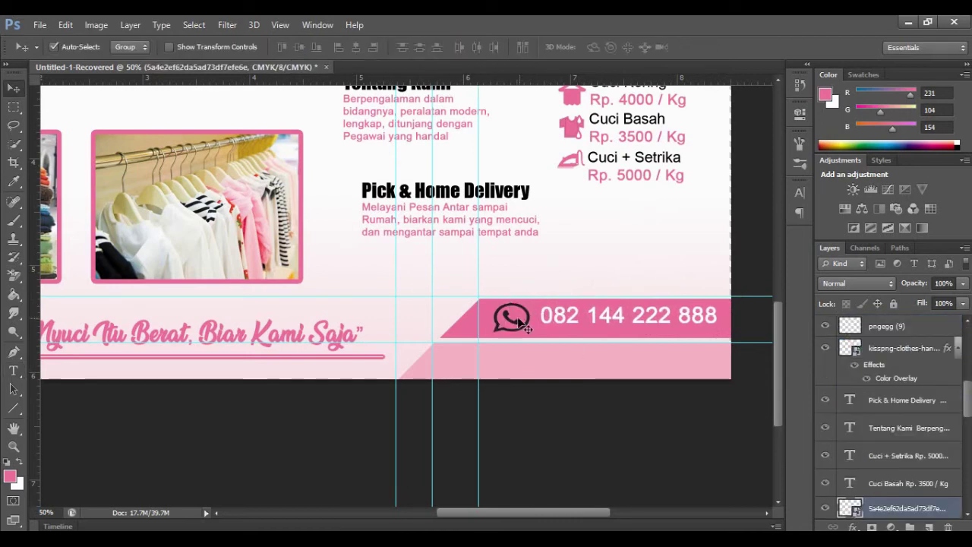
{"action": "left_click_drag", "start_coordinate": [523, 322], "coordinate": [521, 325]}
Make the WhatsApp icon white with a Color Overlay layer style.
{"action": "right_click", "coordinate": [896, 508]}
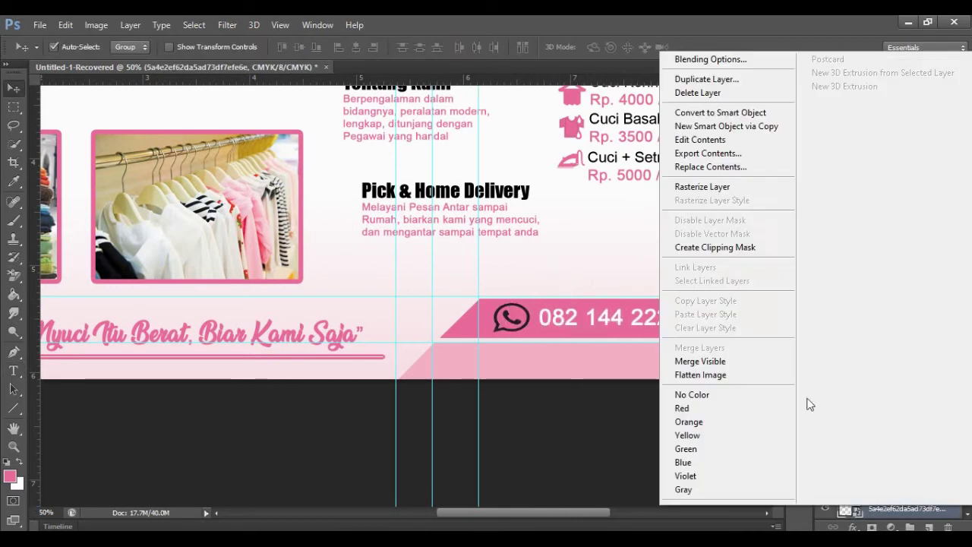
{"action": "left_click", "coordinate": [698, 47]}
{"action": "left_click", "coordinate": [613, 234]}
{"action": "left_click", "coordinate": [842, 112]}
{"action": "left_click", "coordinate": [714, 210]}
{"action": "key", "text": "Escape"}
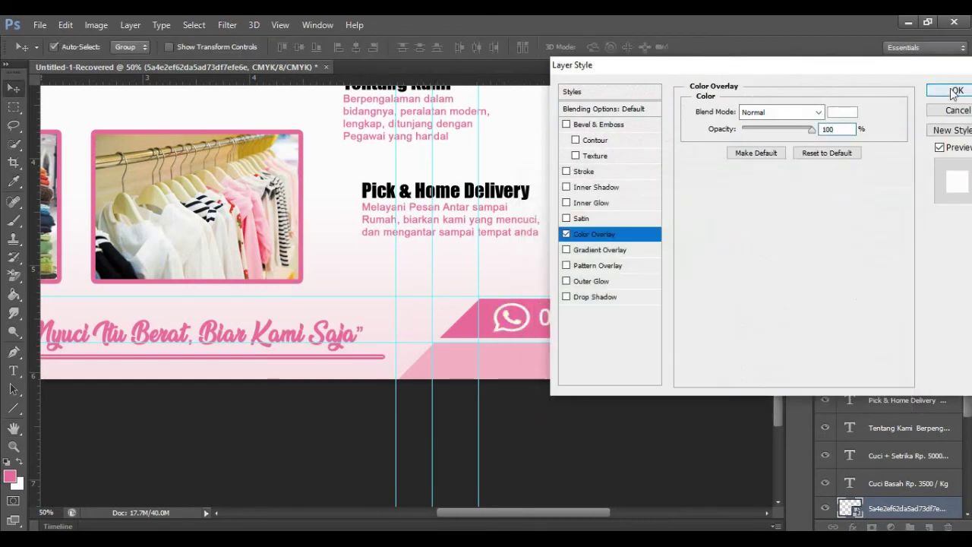
{"action": "key", "text": "Escape"}
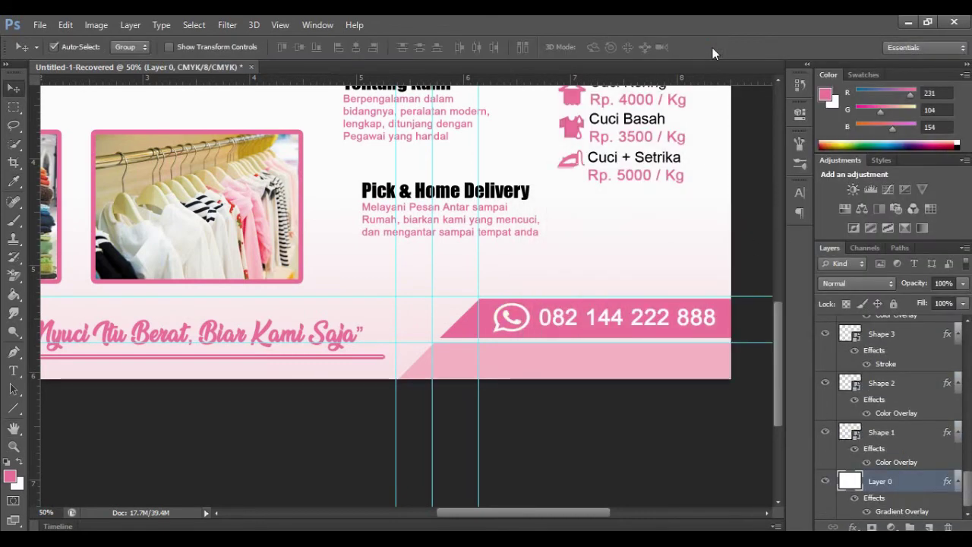
Place the Twitter logo and scale it down into the lower pink band.
{"action": "left_click", "coordinate": [40, 25]}
{"action": "left_click", "coordinate": [61, 258]}
{"action": "double_click", "coordinate": [885, 194]}
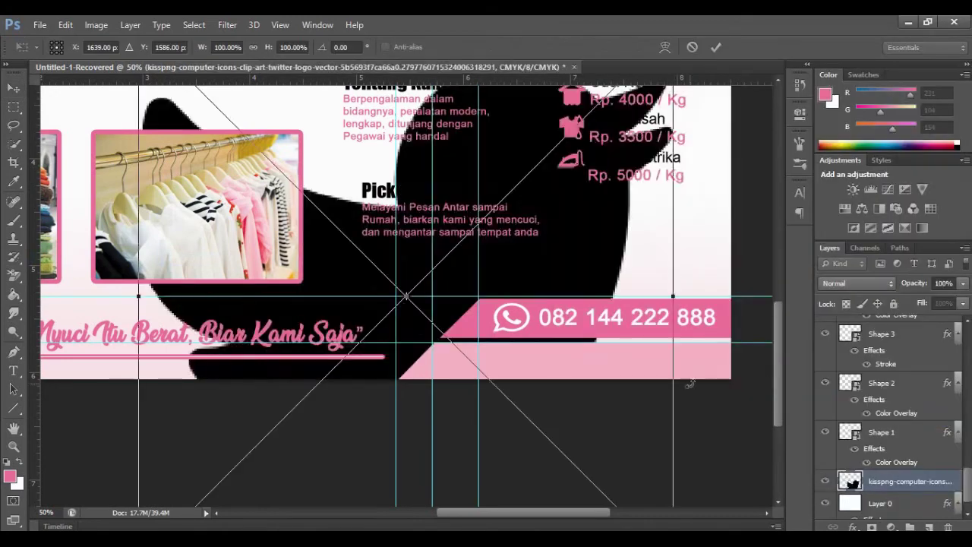
{"action": "scroll", "coordinate": [451, 152], "scroll_direction": "up", "scroll_amount": 5}
{"action": "left_click_drag", "start_coordinate": [418, 442], "coordinate": [238, 242]}
{"action": "left_click_drag", "start_coordinate": [190, 206], "coordinate": [434, 384]}
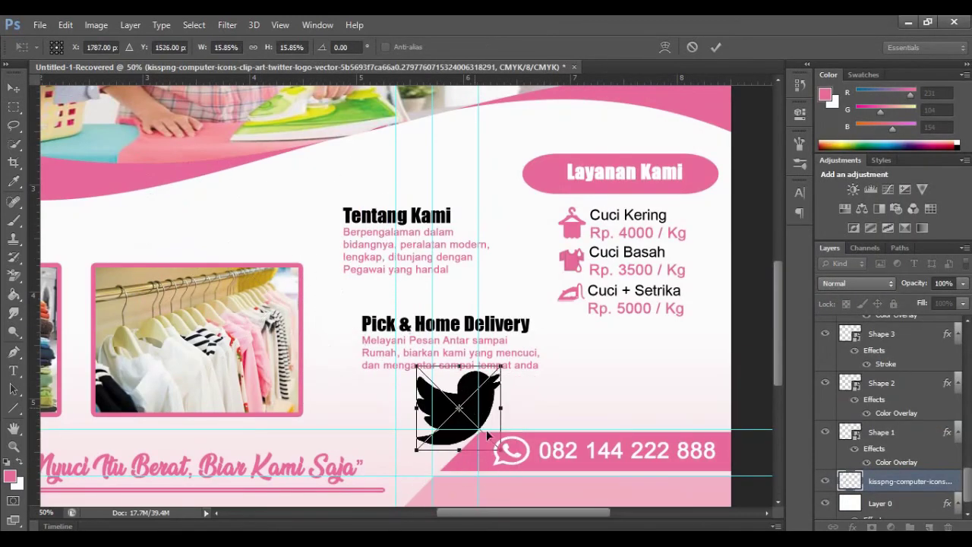
{"action": "key", "text": "Return"}
{"action": "left_click_drag", "start_coordinate": [904, 480], "coordinate": [904, 319]}
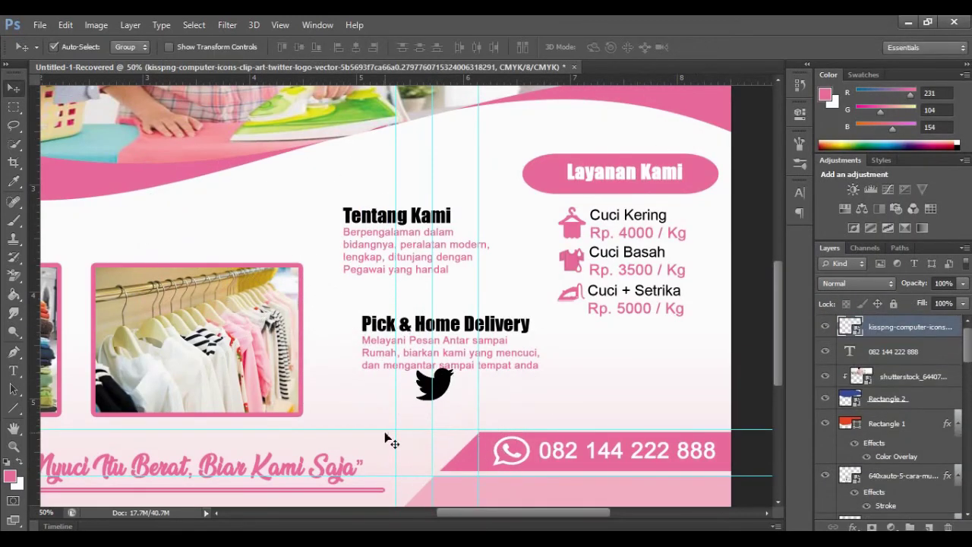
{"action": "left_click_drag", "start_coordinate": [434, 383], "coordinate": [470, 494]}
{"action": "scroll", "coordinate": [471, 449], "scroll_direction": "down", "scroll_amount": 2}
{"action": "key", "text": "ctrl+t"}
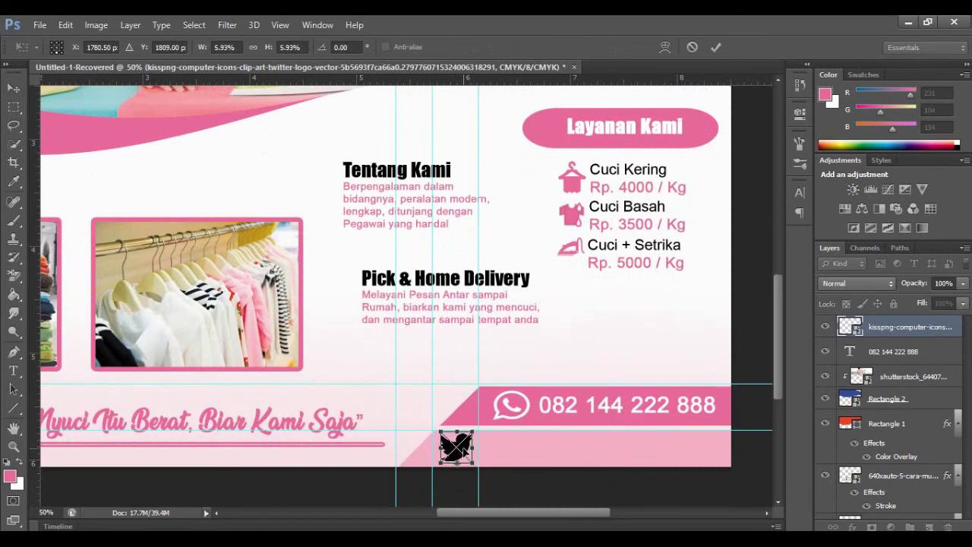
{"action": "left_click", "coordinate": [715, 47]}
Duplicate the phone number into the lower band and select its text for editing.
{"action": "left_click_drag", "start_coordinate": [628, 408], "coordinate": [565, 452]}
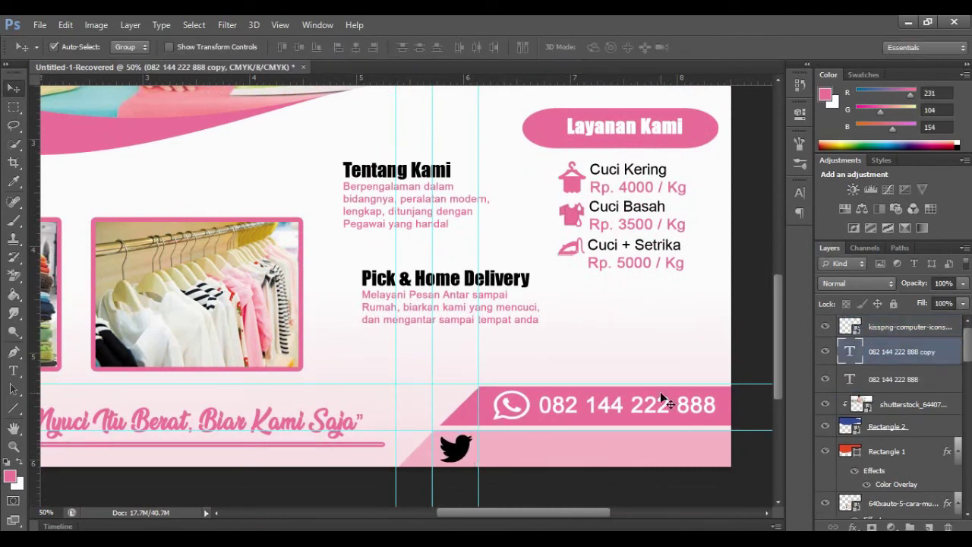
{"action": "left_click", "coordinate": [14, 372]}
{"action": "left_click_drag", "start_coordinate": [477, 450], "coordinate": [663, 454]}
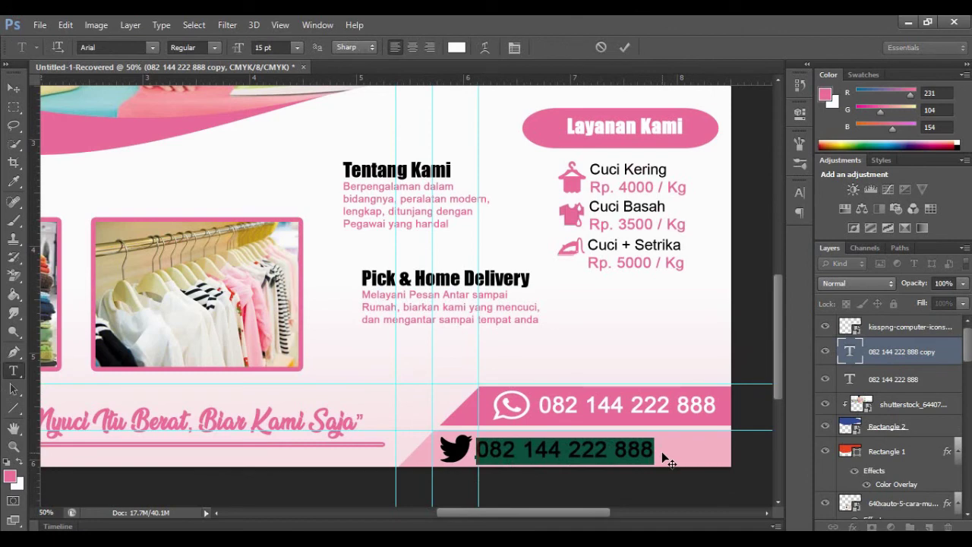
Change the copied text to 'Flower_Laundry' at 8 pt.
{"action": "type", "text": "Flower_Laundr"}
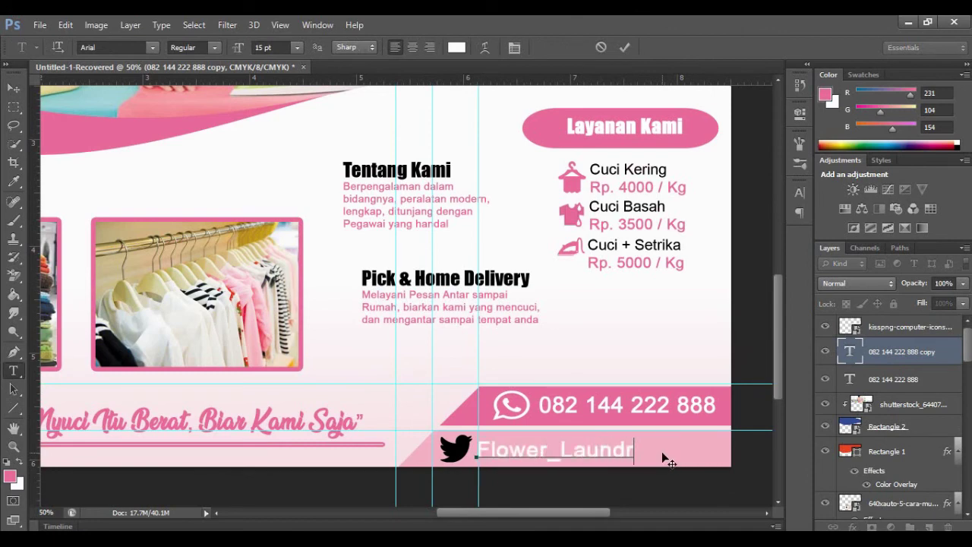
{"action": "type", "text": "y"}
{"action": "key", "text": "ctrl+a"}
{"action": "left_click", "coordinate": [269, 47]}
{"action": "type", "text": "8"}
{"action": "key", "text": "Return"}
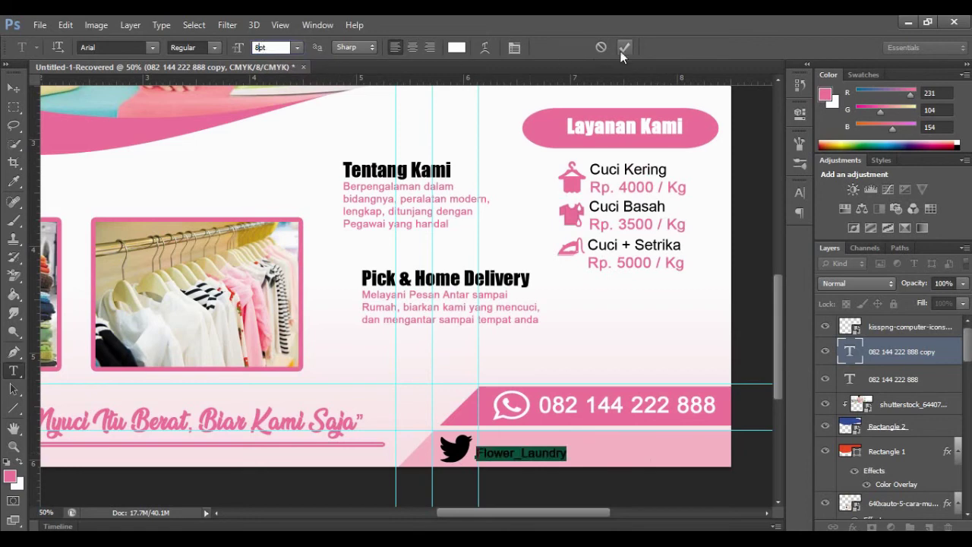
{"action": "left_click", "coordinate": [713, 147]}
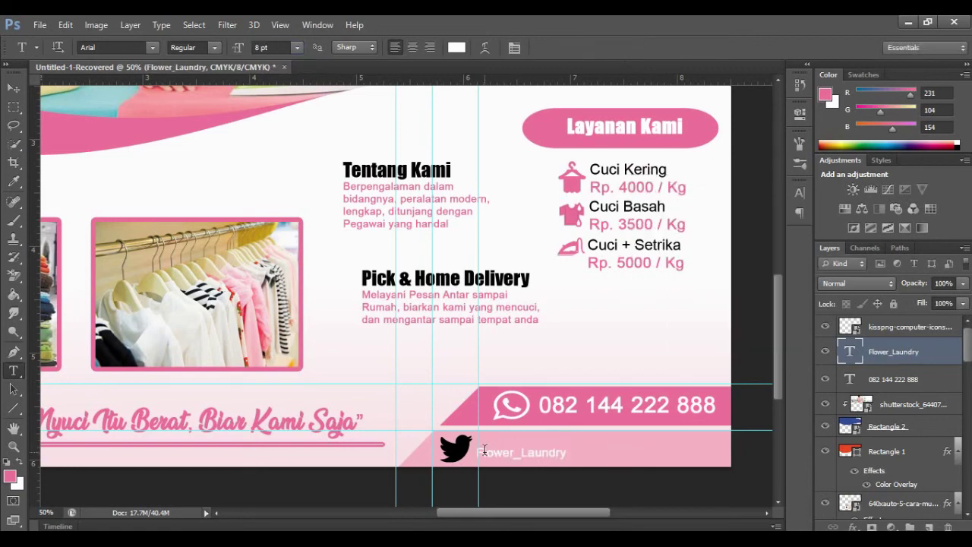
Make the Twitter logo white with a Color Overlay.
{"action": "key", "text": "v"}
{"action": "right_click", "coordinate": [903, 326]}
{"action": "left_click", "coordinate": [629, 88]}
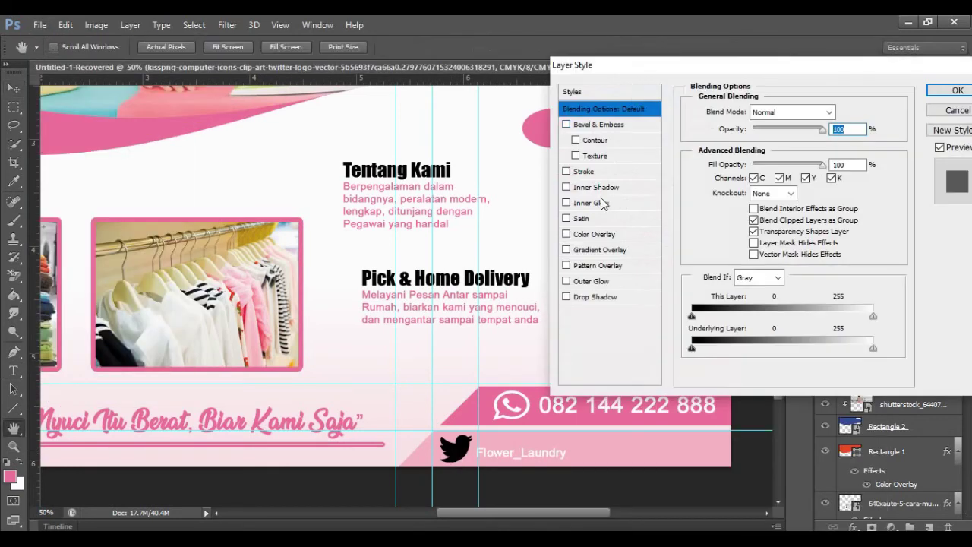
{"action": "left_click", "coordinate": [599, 234]}
{"action": "left_click", "coordinate": [842, 112]}
{"action": "left_click", "coordinate": [710, 208]}
{"action": "key", "text": "Return"}
{"action": "key", "text": "Return"}
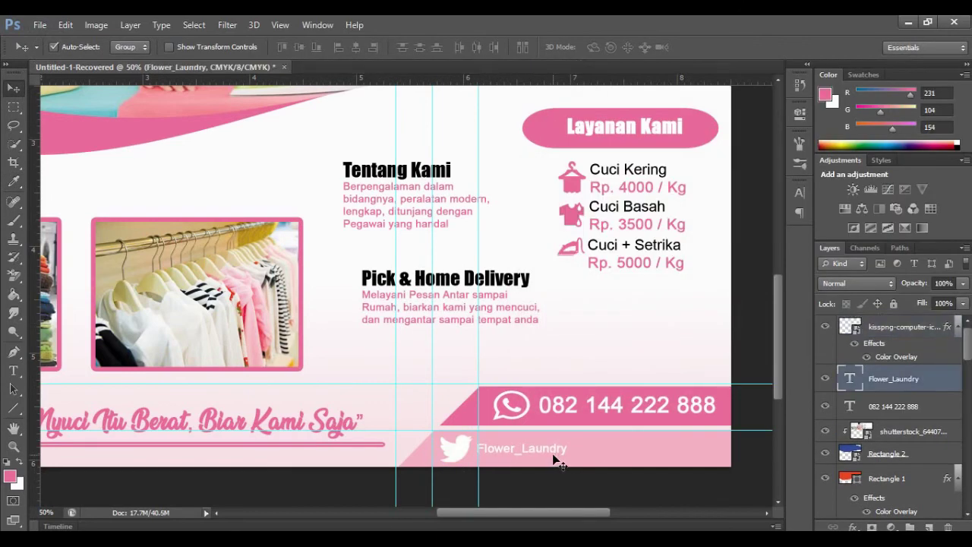
{"action": "left_click", "coordinate": [457, 448]}
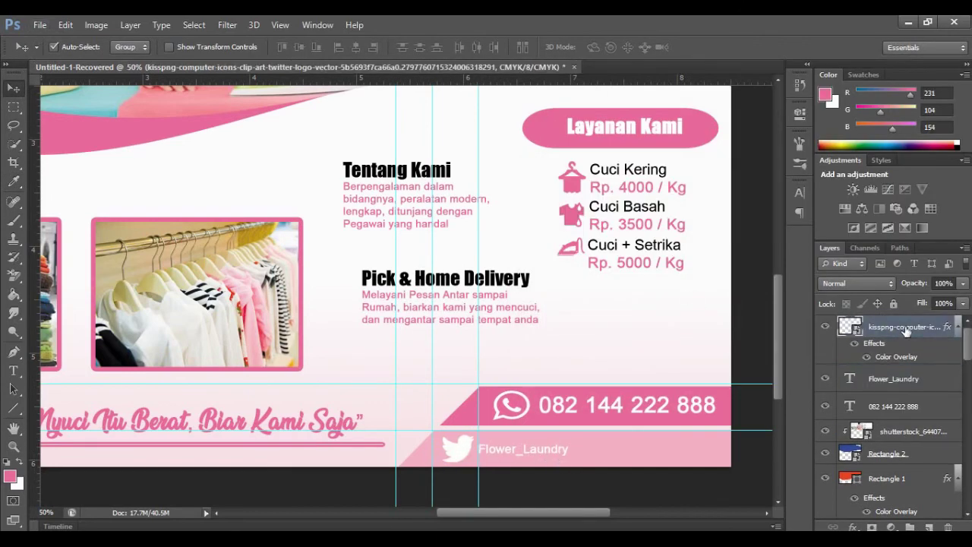
Place the Instagram icon and shrink it into the lower pink band.
{"action": "left_click", "coordinate": [40, 24]}
{"action": "left_click", "coordinate": [68, 256]}
{"action": "double_click", "coordinate": [666, 276]}
{"action": "mouse_move", "coordinate": [509, 401]}
{"action": "left_mouse_down"}
{"action": "mouse_move", "coordinate": [351, 240]}
{"action": "mouse_move", "coordinate": [614, 462]}
{"action": "left_mouse_up"}
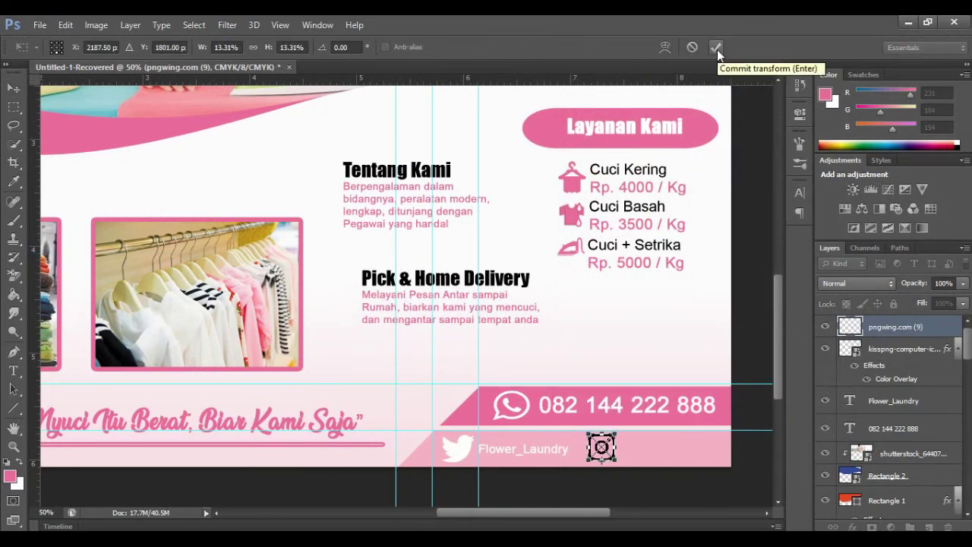
{"action": "left_click", "coordinate": [716, 47]}
Make the Instagram icon white with a Color Overlay.
{"action": "right_click", "coordinate": [893, 326]}
{"action": "left_click", "coordinate": [634, 90]}
{"action": "left_click", "coordinate": [607, 237]}
{"action": "left_click", "coordinate": [902, 110]}
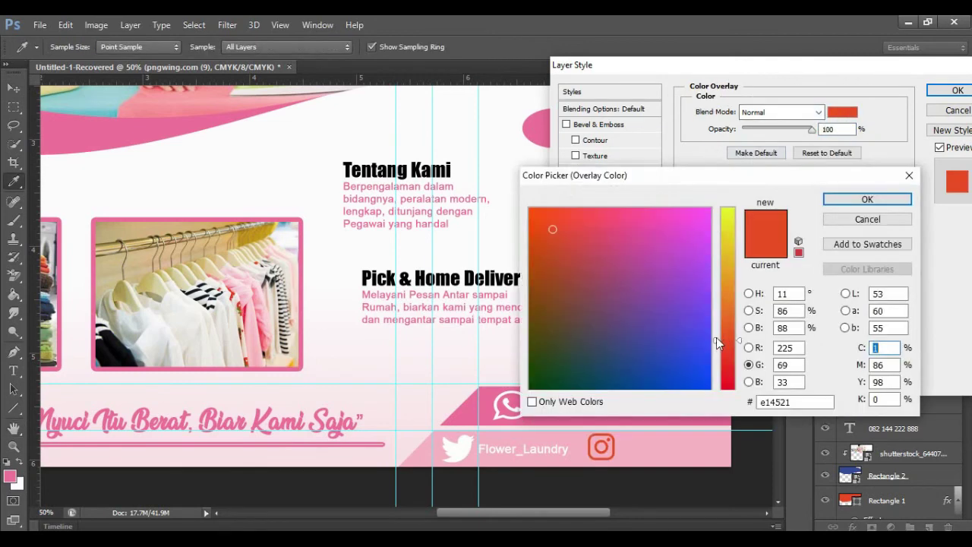
{"action": "left_click", "coordinate": [705, 211]}
{"action": "key", "text": "Return"}
{"action": "key", "text": "Return"}
Duplicate the Flower_Laundry handle and nudge the copy right of the Instagram icon.
{"action": "left_click", "coordinate": [456, 448]}
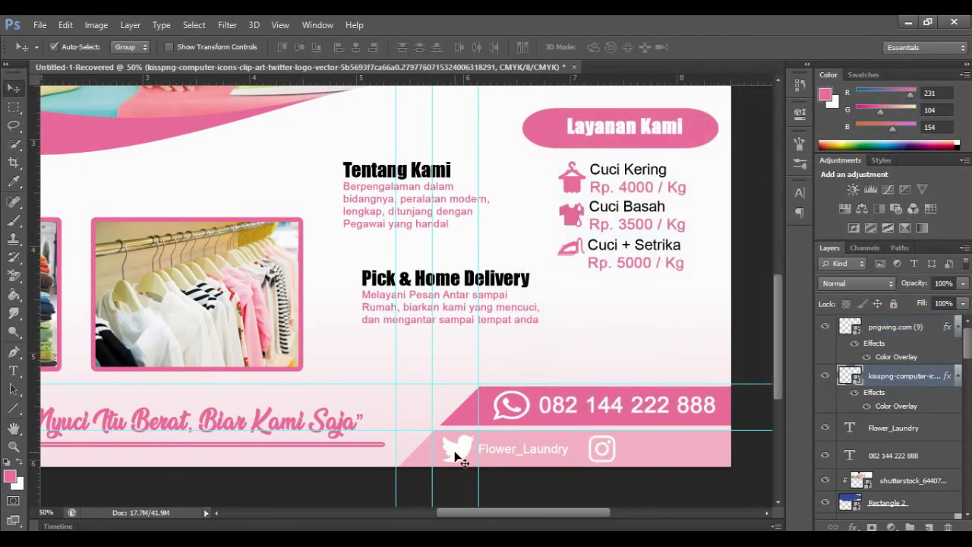
{"action": "key", "text": "ctrl+t"}
{"action": "left_click", "coordinate": [711, 47]}
{"action": "left_click", "coordinate": [611, 449]}
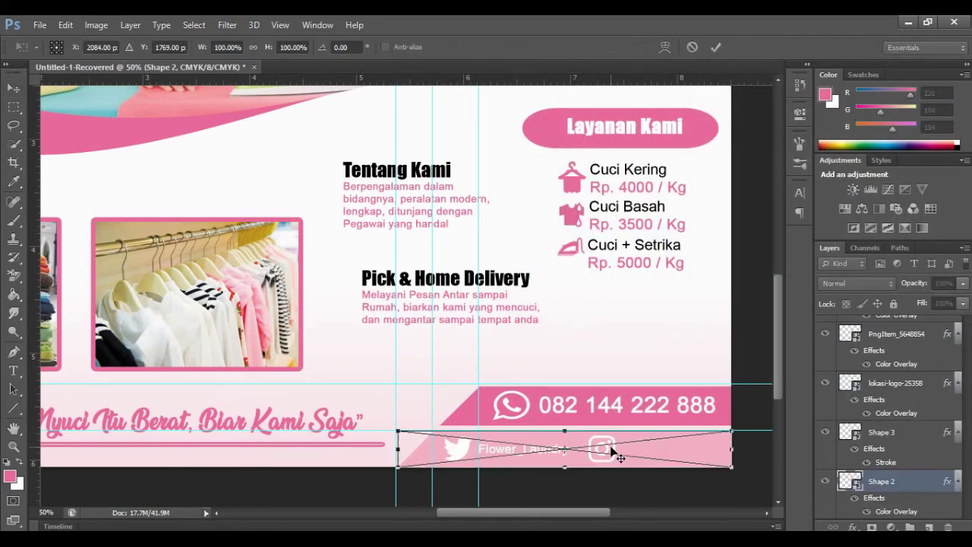
{"action": "key", "text": "ctrl+t"}
{"action": "left_click", "coordinate": [715, 47]}
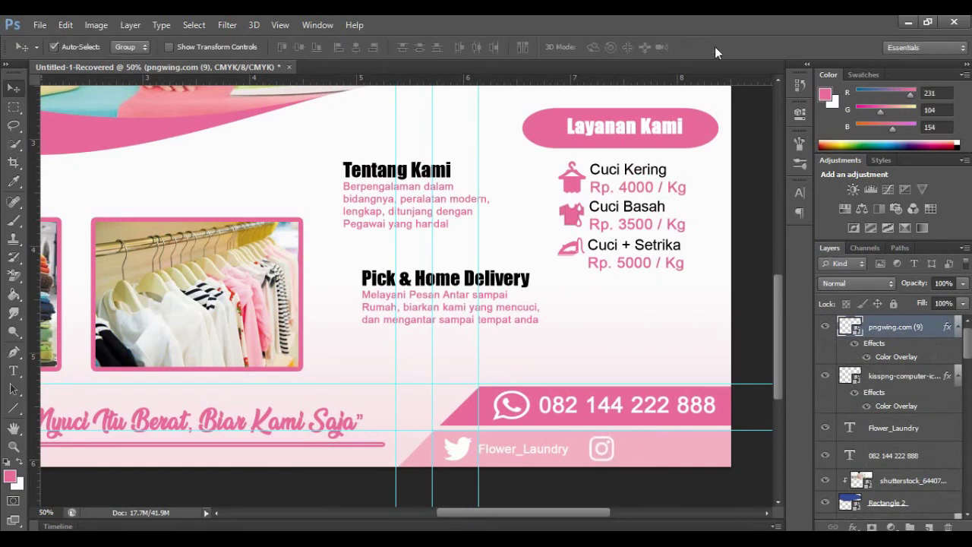
{"action": "left_click_drag", "start_coordinate": [540, 448], "coordinate": [542, 449]}
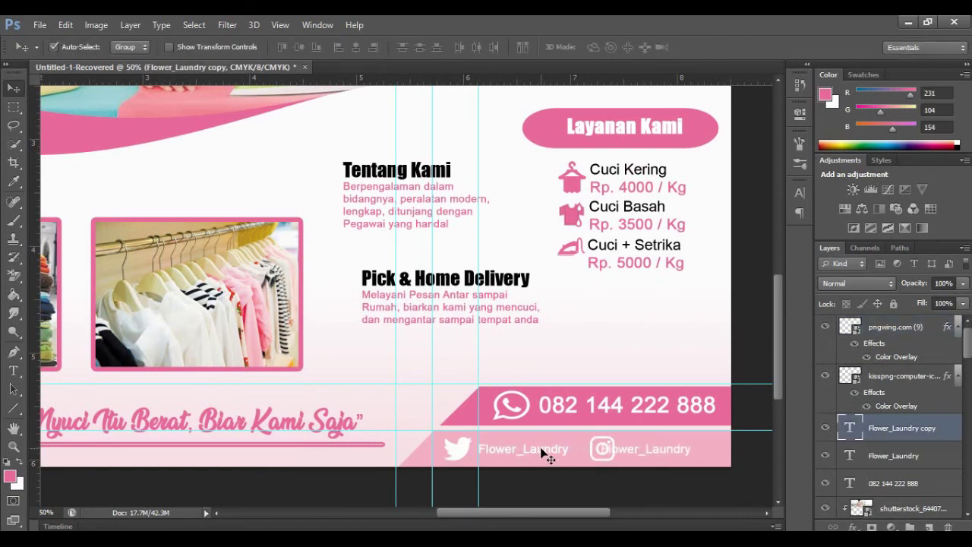
{"action": "key", "text": "shift+Right"}
{"action": "key", "text": "shift+Right"}
{"action": "key", "text": "shift+Right"}
{"action": "key", "text": "shift+Right"}
{"action": "key", "text": "shift+Right"}
{"action": "key", "text": "shift+Right"}
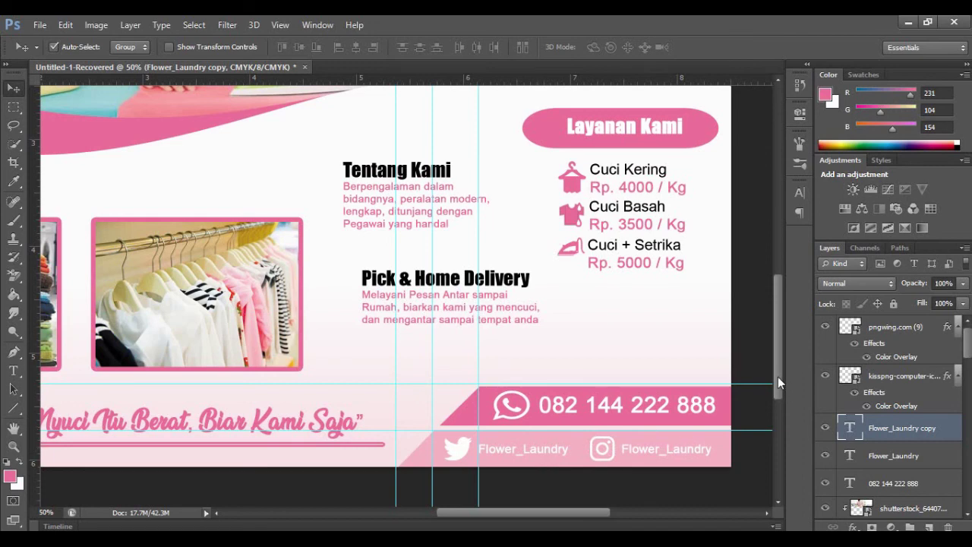
Zoom out to 25% to fit the whole flyer, then draw a 412 × 412 px circle.
{"action": "left_click_drag", "start_coordinate": [778, 377], "coordinate": [753, 287]}
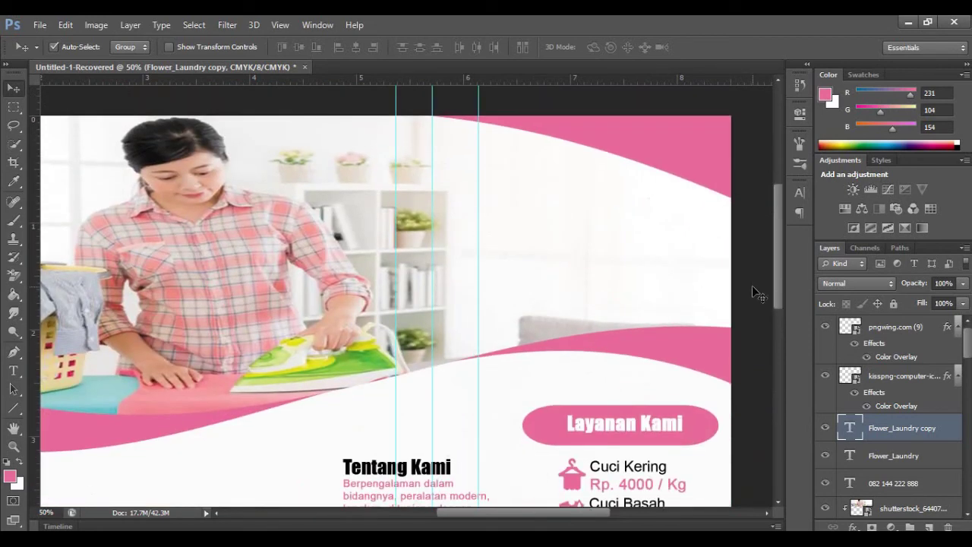
{"action": "left_click", "coordinate": [14, 445]}
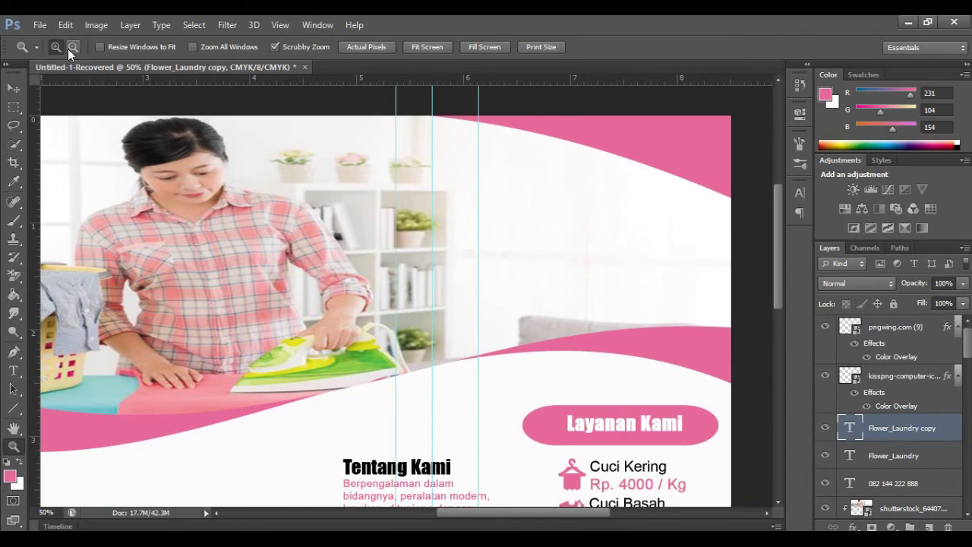
{"action": "left_click", "coordinate": [375, 260]}
{"action": "left_click", "coordinate": [376, 260]}
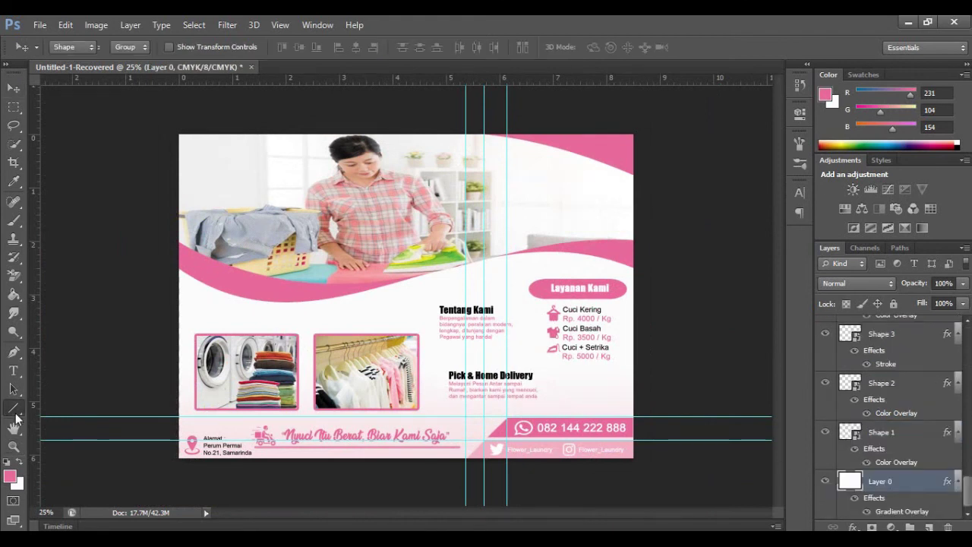
{"action": "left_click_drag", "start_coordinate": [220, 261], "coordinate": [293, 332]}
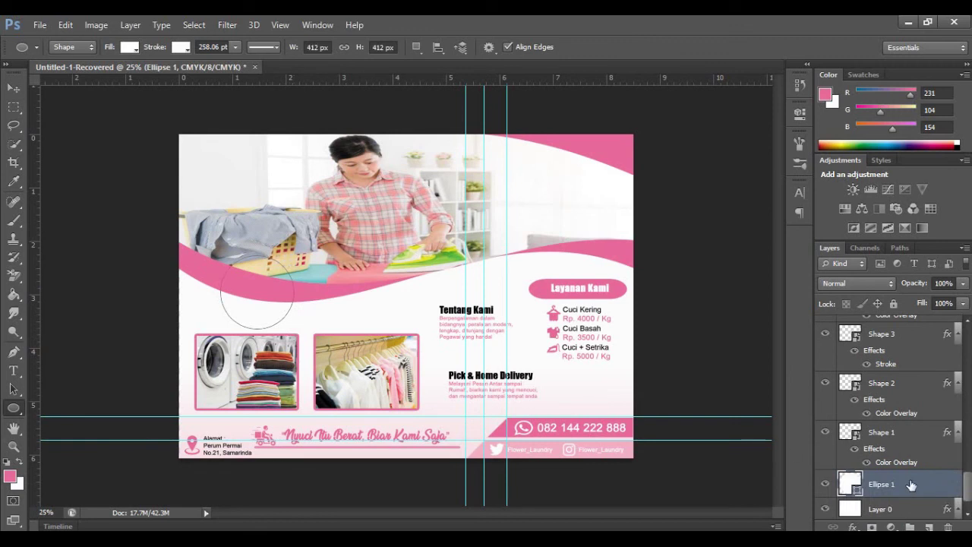
Move the circle layer to the top and place it, slightly smaller, on the wave above Layanan Kami.
{"action": "left_click_drag", "start_coordinate": [912, 485], "coordinate": [881, 329]}
{"action": "key", "text": "v"}
{"action": "mouse_move", "coordinate": [221, 283]}
{"action": "left_mouse_down"}
{"action": "mouse_move", "coordinate": [240, 292]}
{"action": "mouse_move", "coordinate": [494, 272]}
{"action": "mouse_move", "coordinate": [519, 286]}
{"action": "left_mouse_up"}
{"action": "key", "text": "ctrl+t"}
{"action": "left_click", "coordinate": [715, 47]}
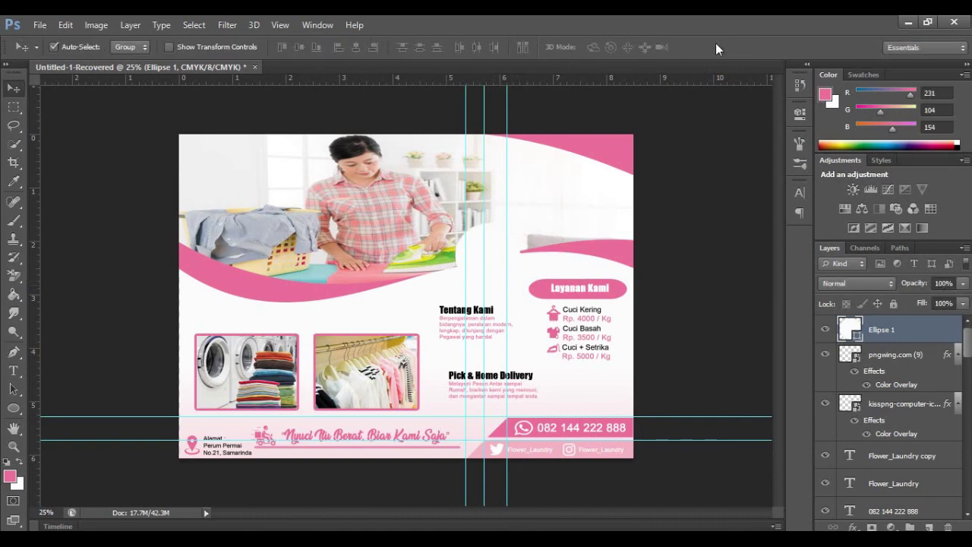
Convert the circle to a Smart Object and give it a pink Color Overlay.
{"action": "right_click", "coordinate": [895, 334]}
{"action": "left_click", "coordinate": [645, 160]}
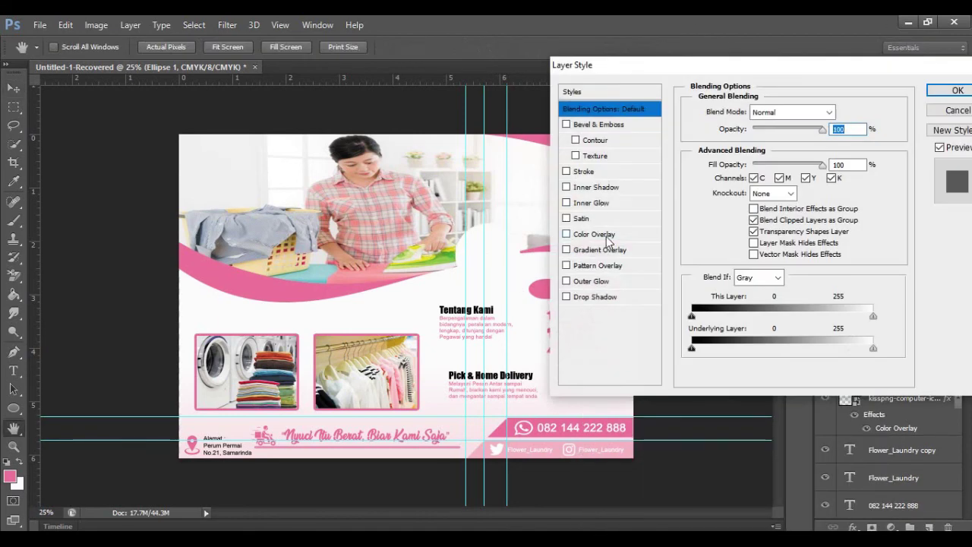
{"action": "left_click", "coordinate": [585, 256]}
{"action": "left_click", "coordinate": [833, 113]}
{"action": "left_click", "coordinate": [868, 197]}
{"action": "left_click", "coordinate": [949, 89]}
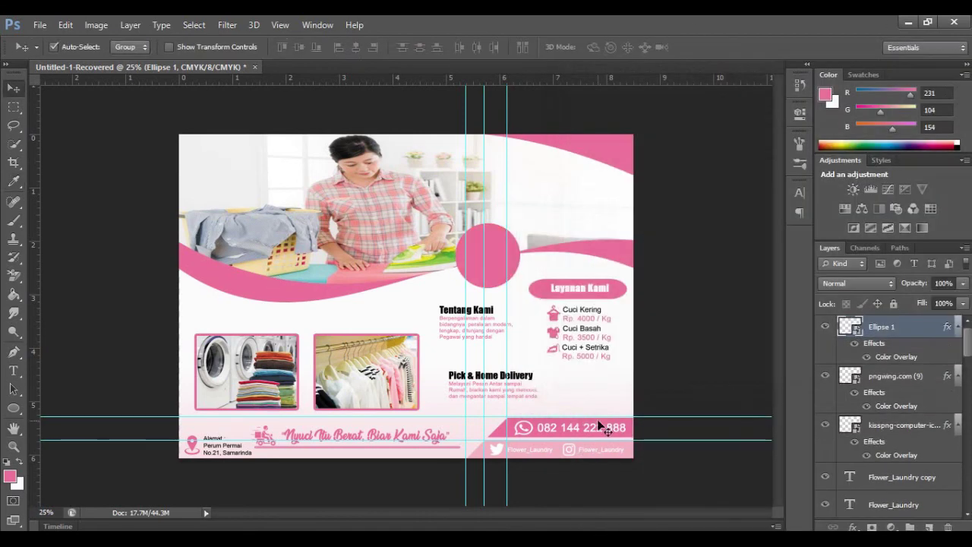
{"action": "left_click", "coordinate": [597, 427]}
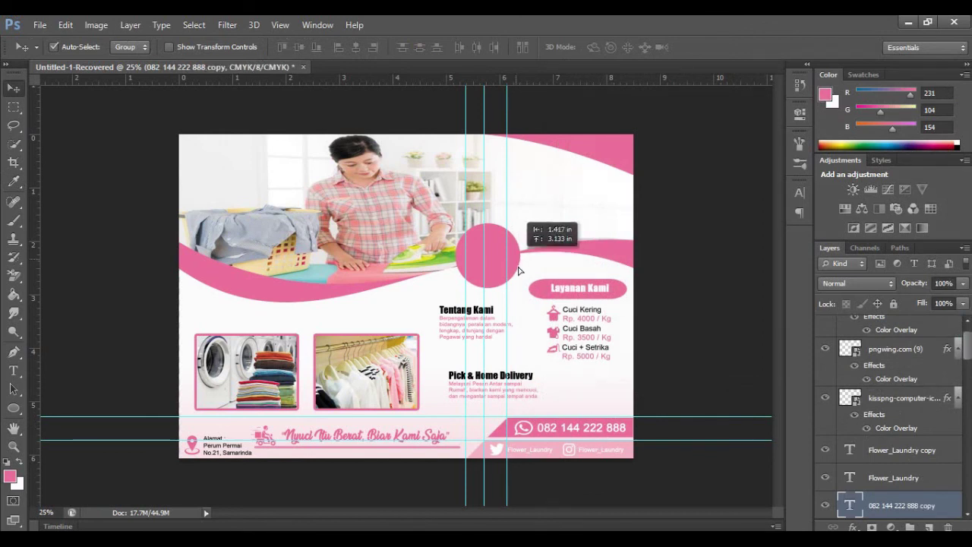
Duplicate the phone-number text, retype it as DISC 20% at 14 pt, and move it into the circle.
{"action": "mouse_move", "coordinate": [597, 431]}
{"action": "left_mouse_down"}
{"action": "mouse_move", "coordinate": [583, 427]}
{"action": "mouse_move", "coordinate": [468, 262]}
{"action": "left_mouse_up"}
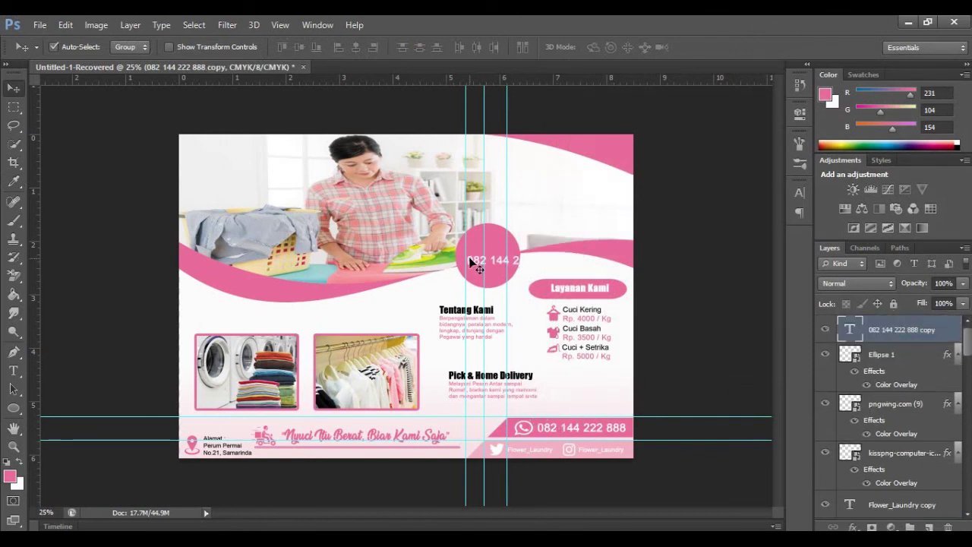
{"action": "double_click", "coordinate": [486, 259]}
{"action": "type", "text": "DISC"}
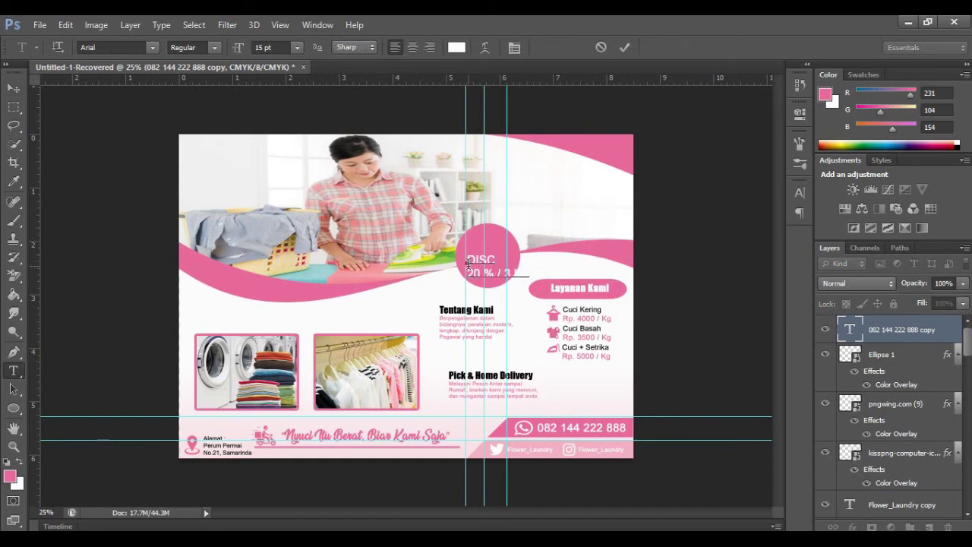
{"action": "key", "text": "Down"}
{"action": "key", "text": "Down"}
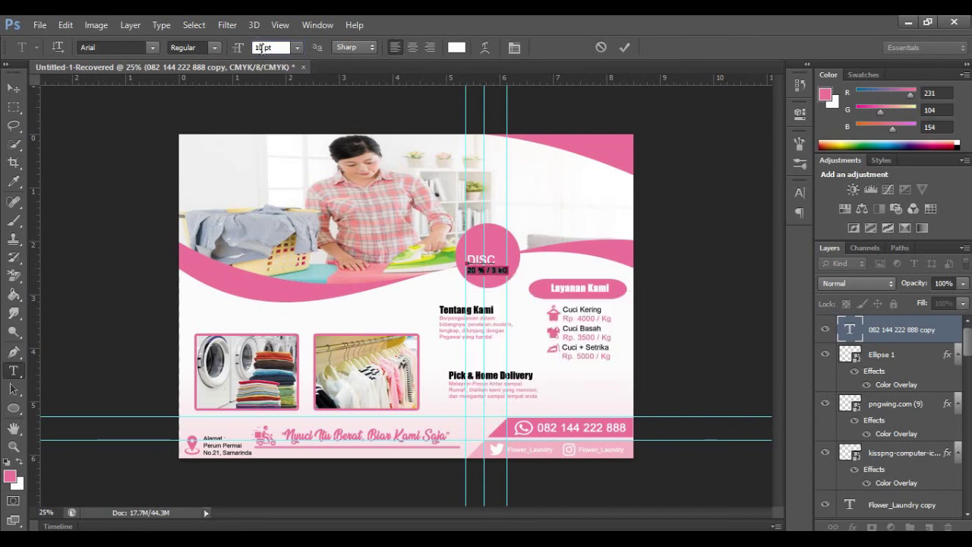
{"action": "key", "text": "Down"}
{"action": "type", "text": "4"}
{"action": "key", "text": "Return"}
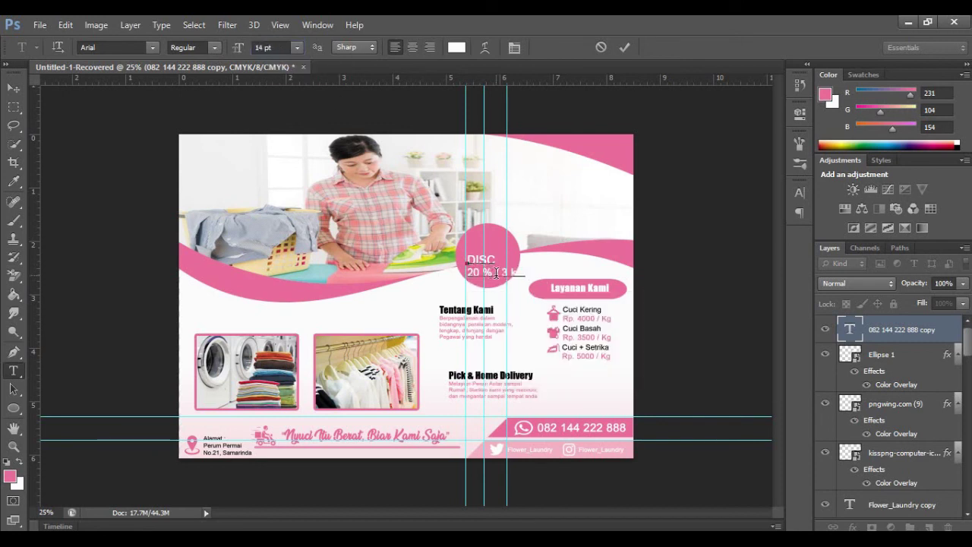
{"action": "left_click", "coordinate": [514, 47]}
{"action": "key", "text": "ctrl+t"}
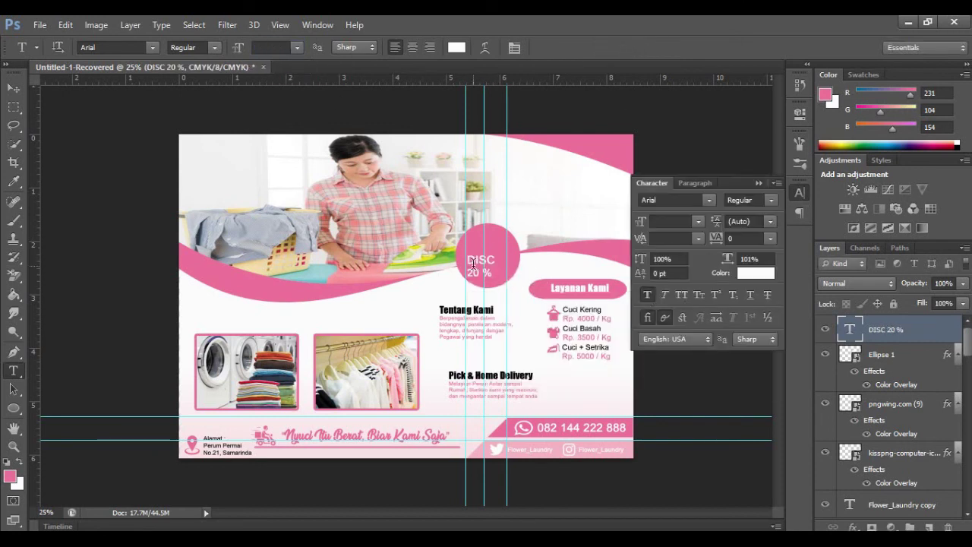
{"action": "left_click_drag", "start_coordinate": [476, 256], "coordinate": [483, 244]}
Enlarge the 20% line to 26 pt and reposition the DISC 20% text within the circle.
{"action": "double_click", "coordinate": [486, 253]}
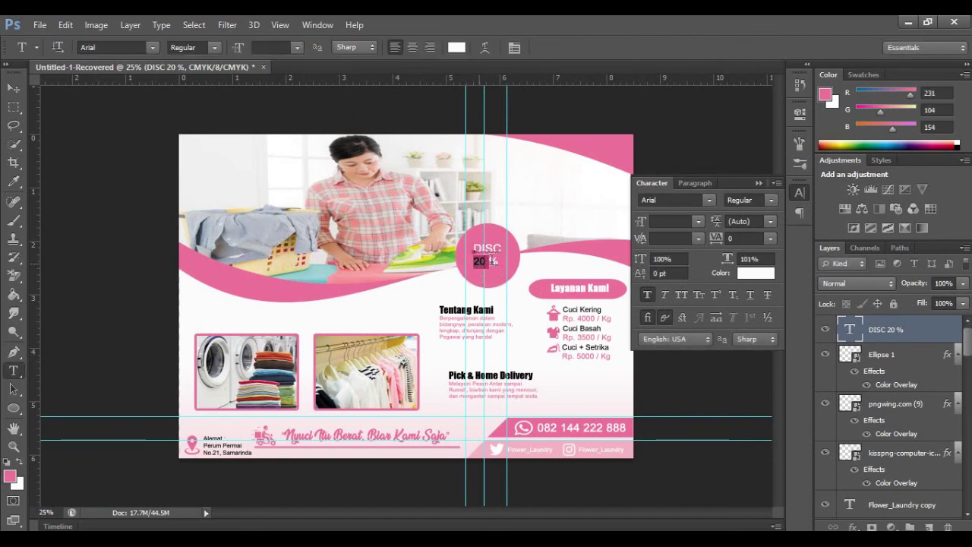
{"action": "left_click", "coordinate": [271, 47]}
{"action": "type", "text": "1"}
{"action": "key", "text": "BackSpace"}
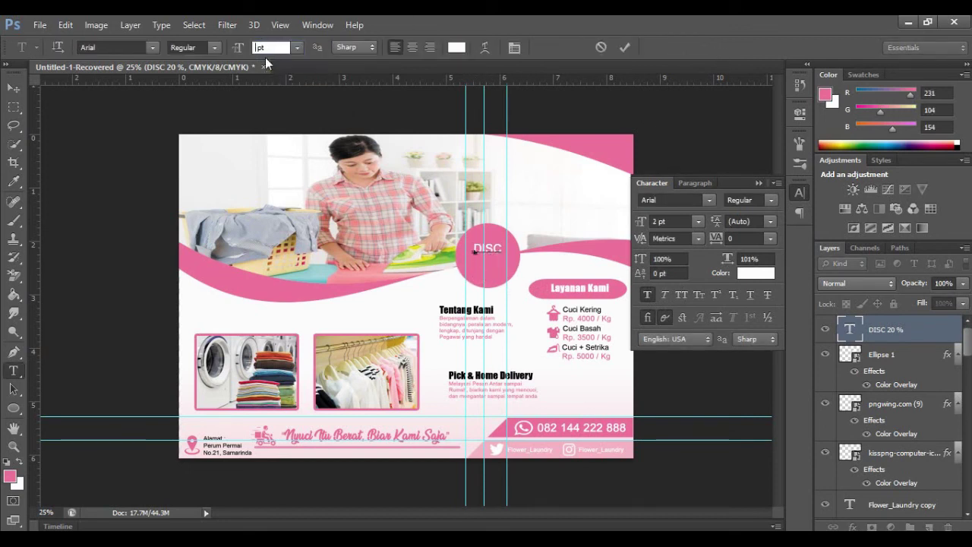
{"action": "type", "text": "26"}
{"action": "key", "text": "Return"}
{"action": "left_click", "coordinate": [625, 50]}
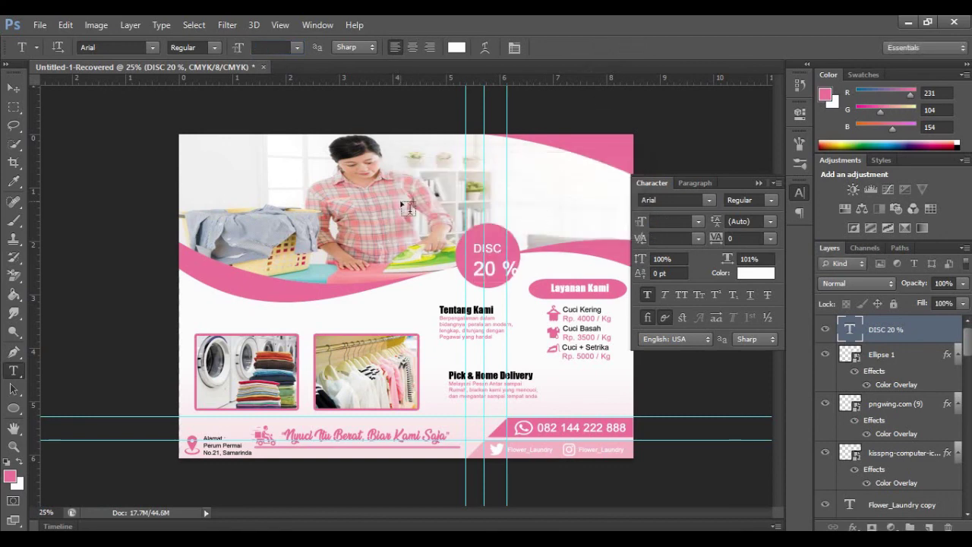
{"action": "left_click_drag", "start_coordinate": [490, 262], "coordinate": [479, 258]}
Remove the gap between 20 and % in the discount text, then select the flyer background layer.
{"action": "left_click", "coordinate": [469, 245]}
{"action": "left_click", "coordinate": [623, 48]}
{"action": "key", "text": "v"}
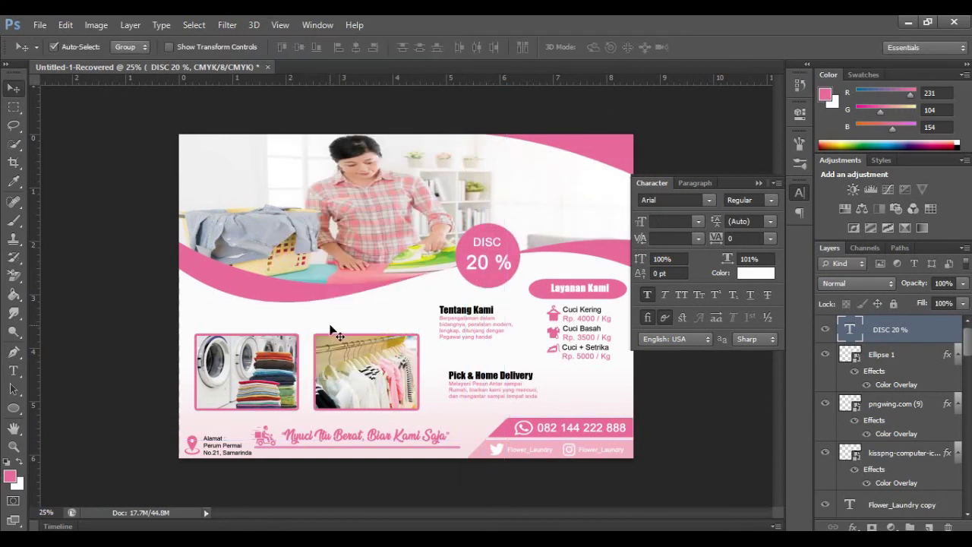
{"action": "key", "text": "t"}
{"action": "left_click", "coordinate": [469, 265]}
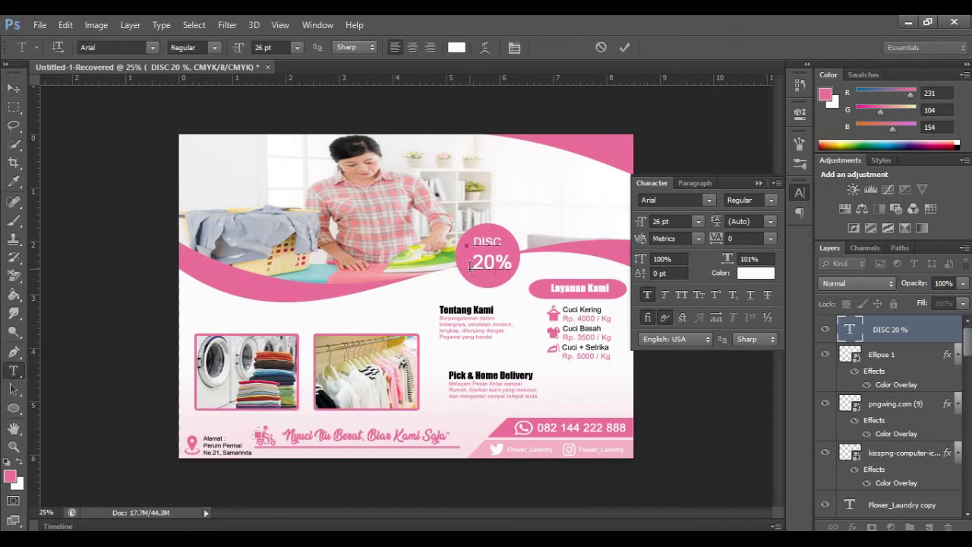
{"action": "left_click", "coordinate": [624, 47]}
{"action": "key", "text": "v"}
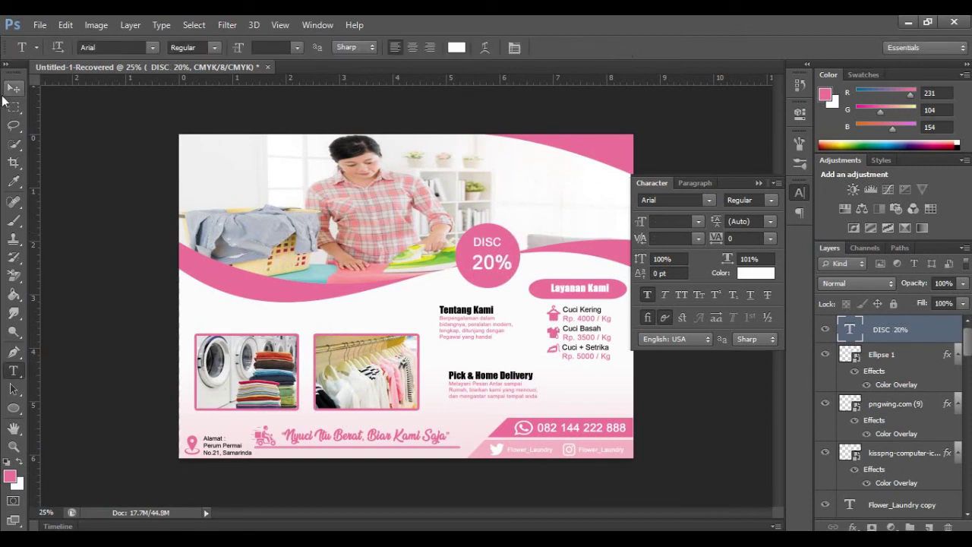
{"action": "key", "text": "alt+comma"}
Place the QR code image, shrink it, and position it beside Pick & Home Delivery above the phone bar.
{"action": "key", "text": "ctrl+t"}
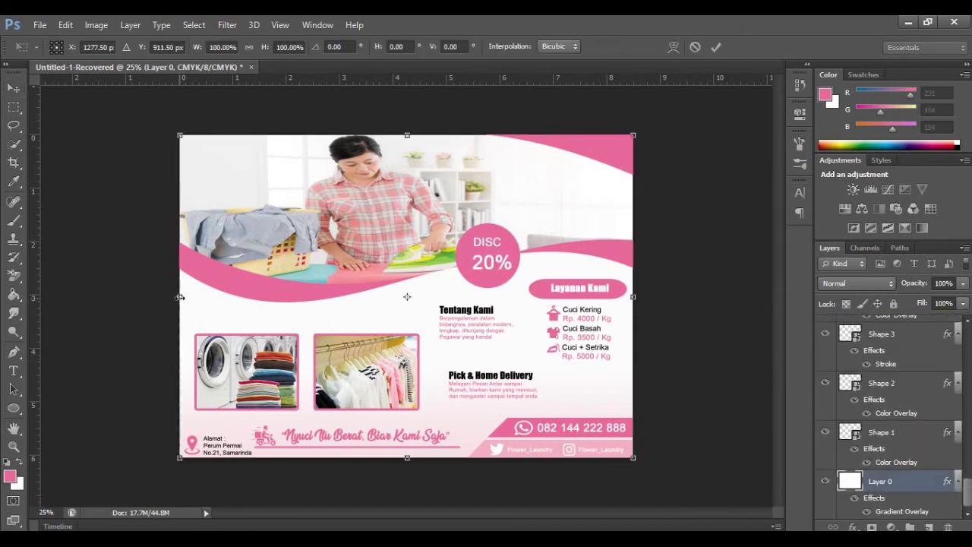
{"action": "left_click", "coordinate": [715, 45]}
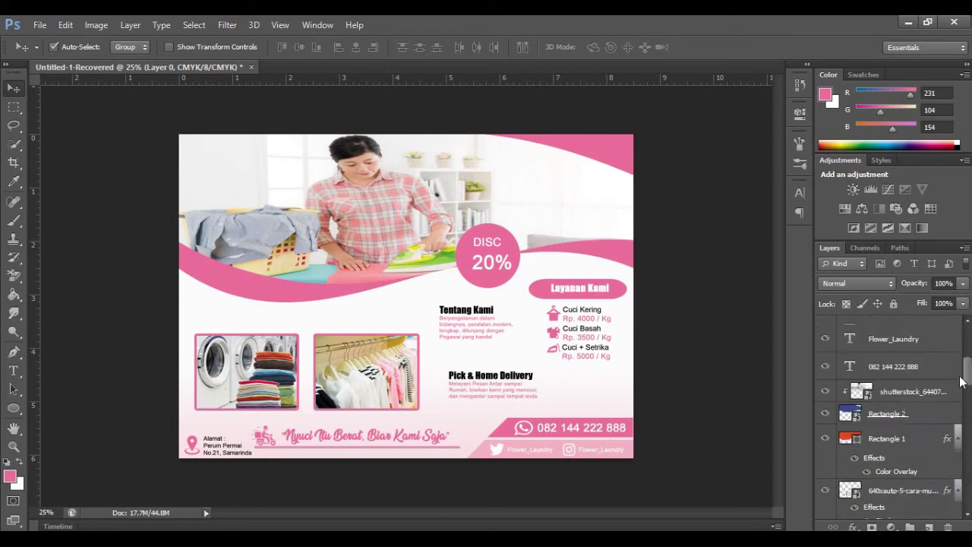
{"action": "key", "text": "alt+period"}
{"action": "left_click", "coordinate": [39, 24]}
{"action": "left_click", "coordinate": [46, 254]}
{"action": "double_click", "coordinate": [687, 248]}
{"action": "left_click_drag", "start_coordinate": [281, 174], "coordinate": [531, 336]}
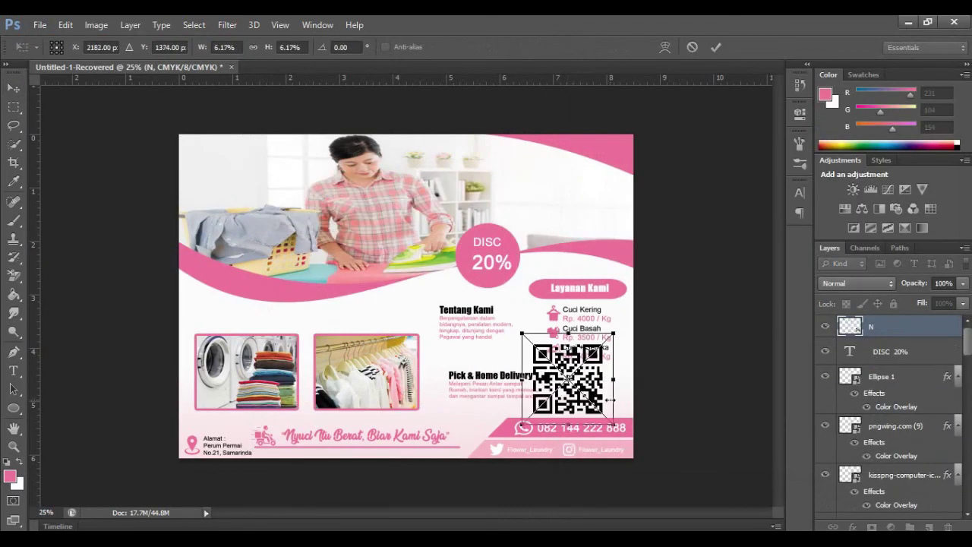
{"action": "left_click_drag", "start_coordinate": [629, 358], "coordinate": [603, 372]}
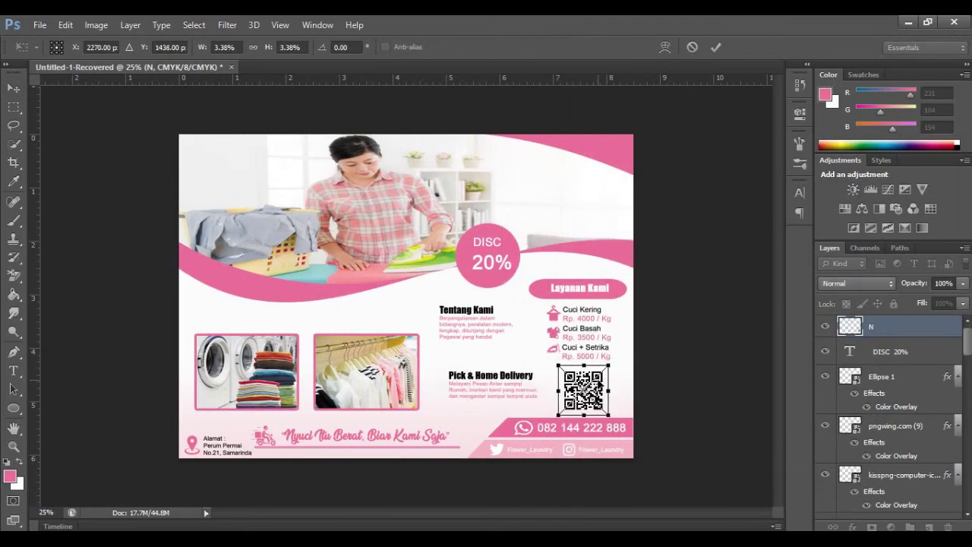
{"action": "left_click", "coordinate": [715, 47]}
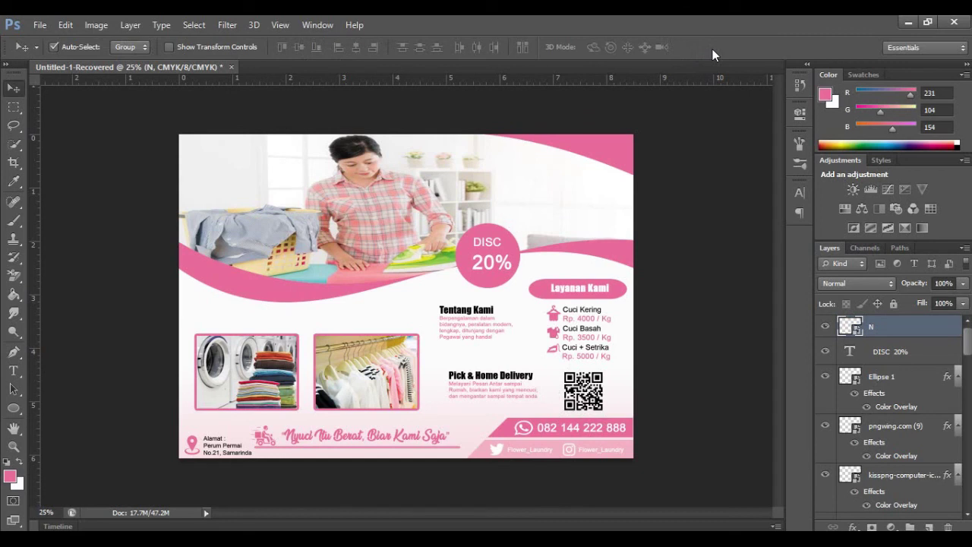
Select the Alamat address text and the location pin icon, then clear the layer selection.
{"action": "left_click", "coordinate": [221, 446]}
{"action": "left_click", "coordinate": [195, 448]}
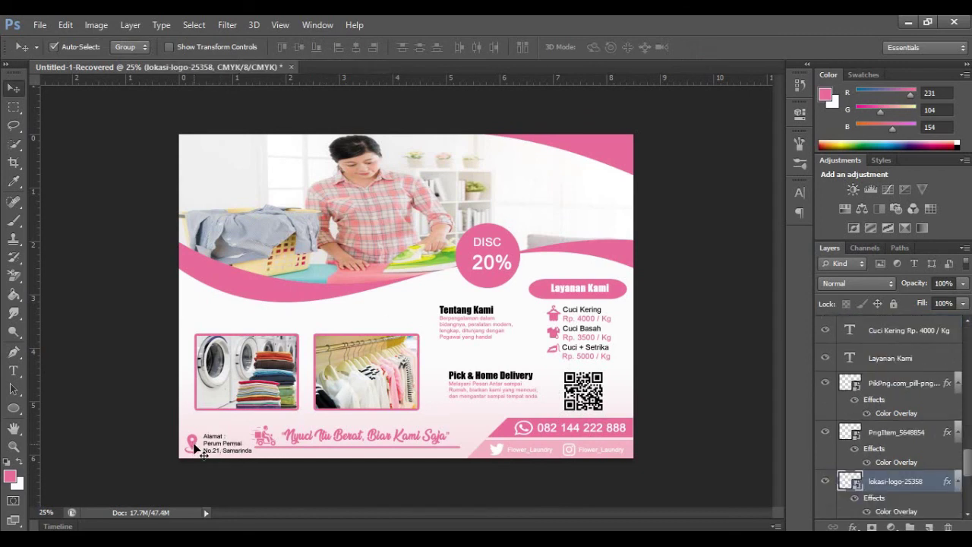
{"action": "left_click", "coordinate": [692, 203]}
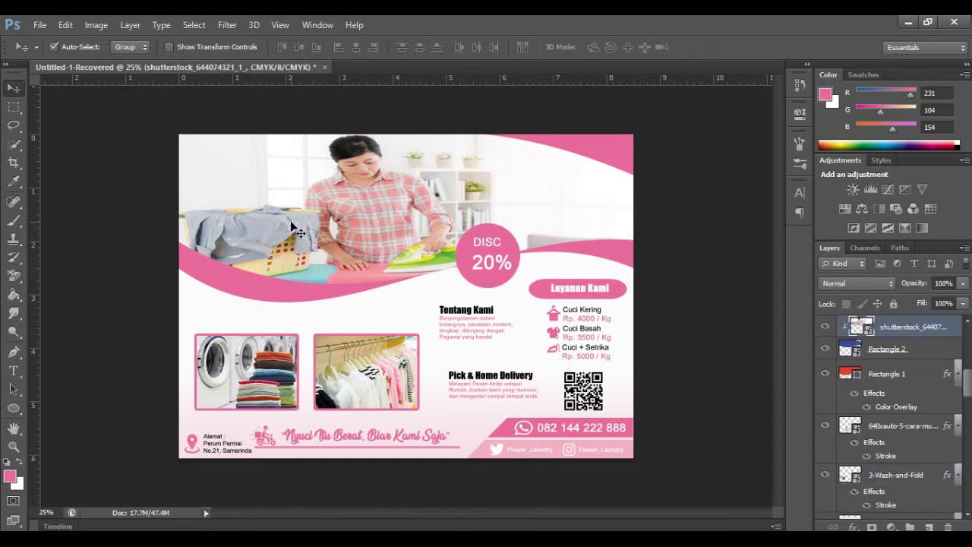